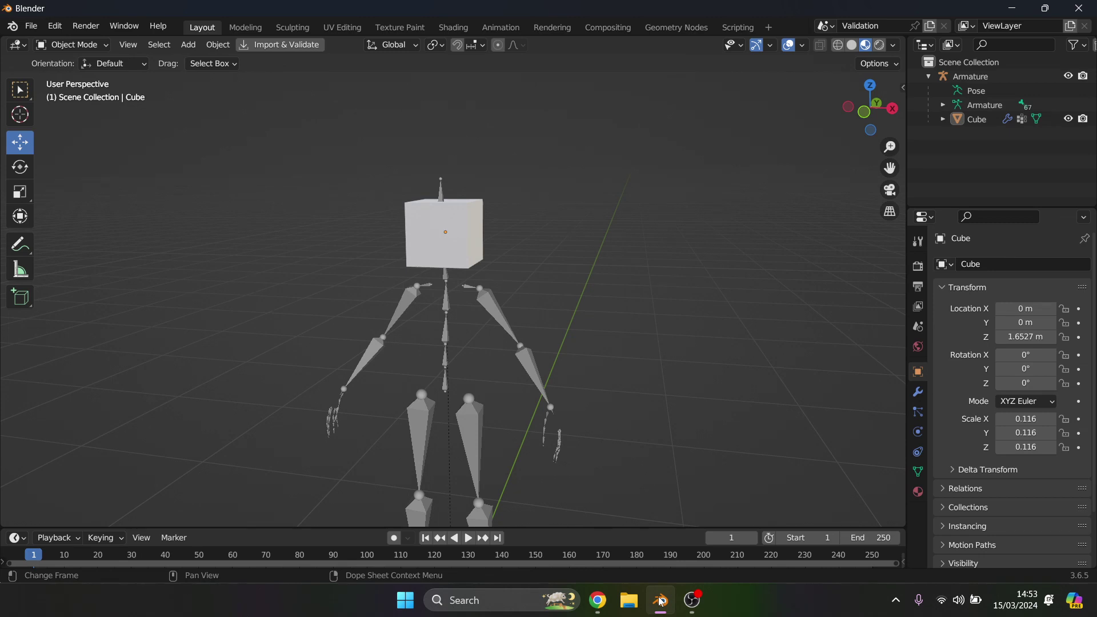
# Step: Switch to the browser and examine the Ready Player Me validation errors for the uploaded cube asset
pyautogui.moveTo(869, 108); pyautogui.dragTo(892, 116)
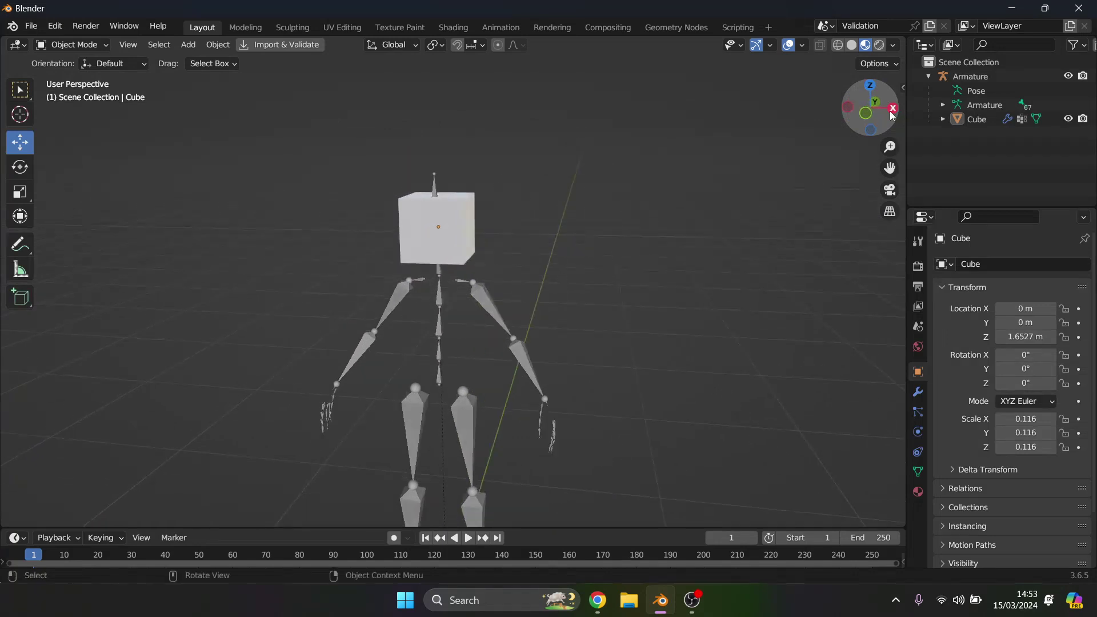
pyautogui.click(598, 600)
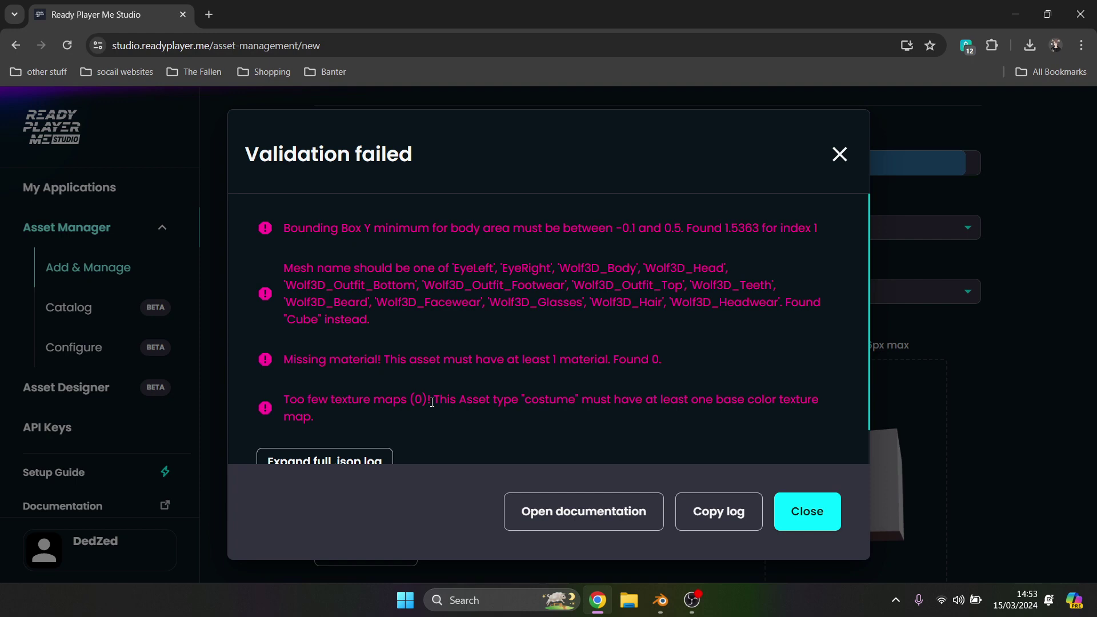
# Step: Switch to Blender, add a material slot with a new material to the cube, and start exporting the model
pyautogui.click(664, 605)
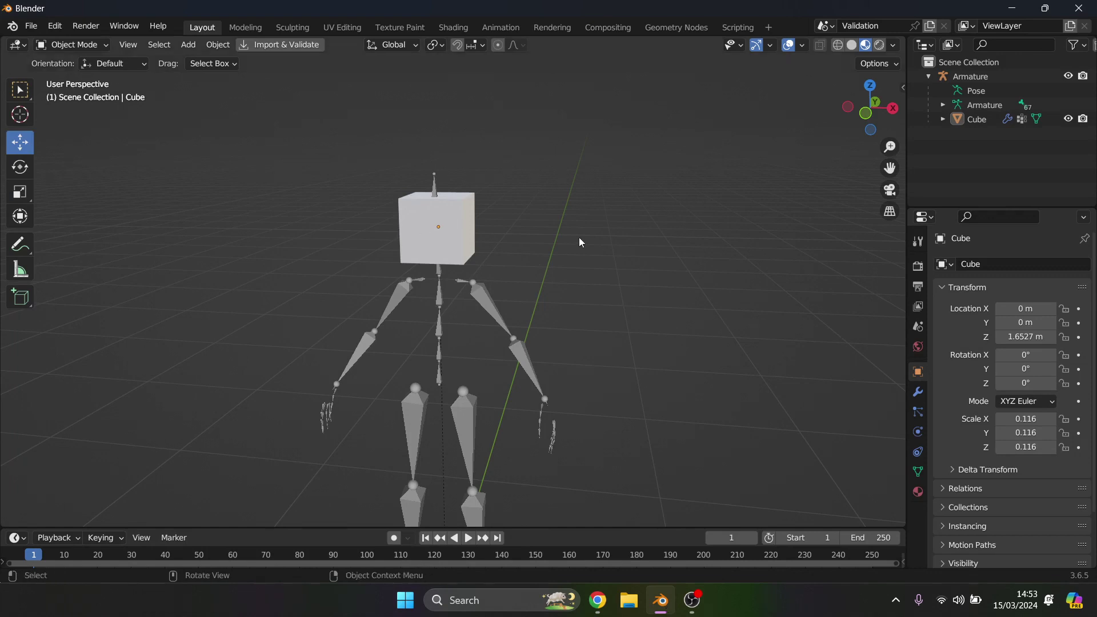
pyautogui.click(917, 493)
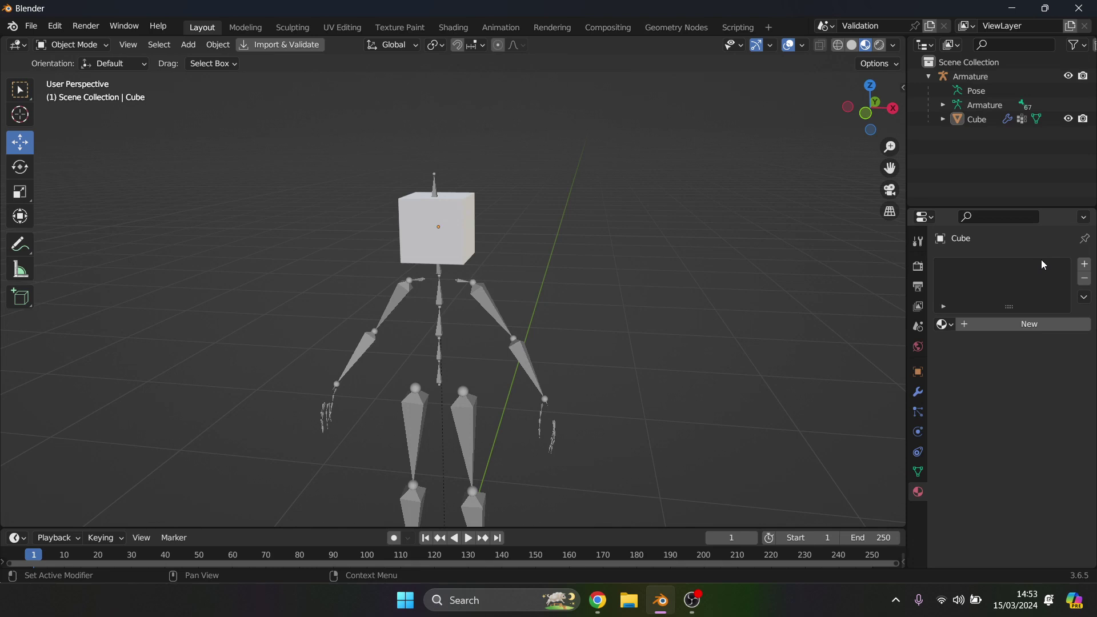
pyautogui.click(1084, 265)
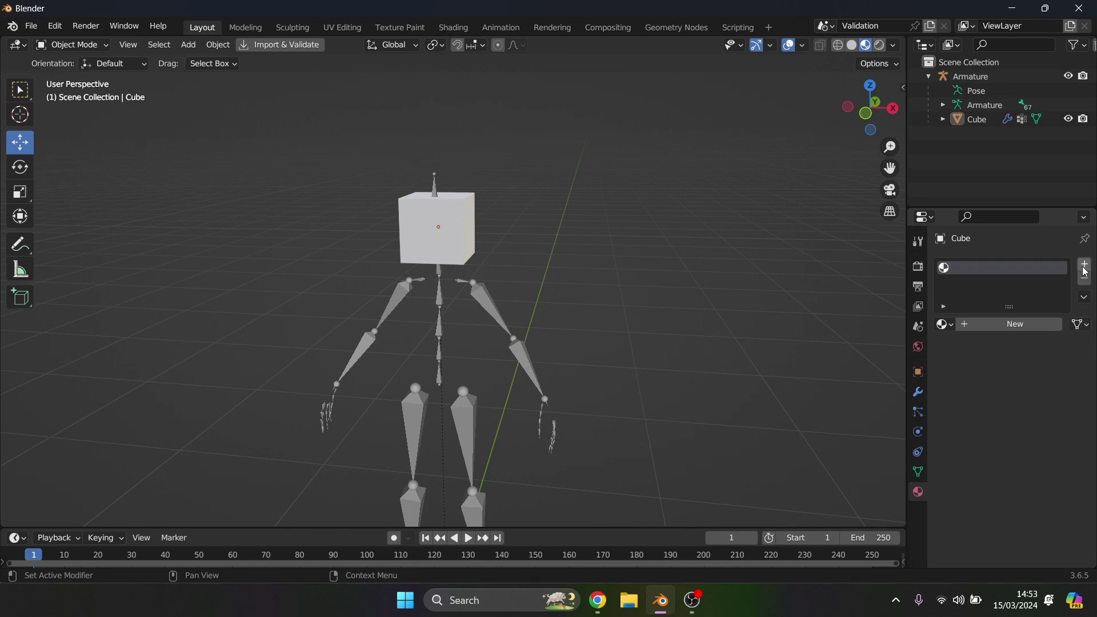
pyautogui.click(999, 325)
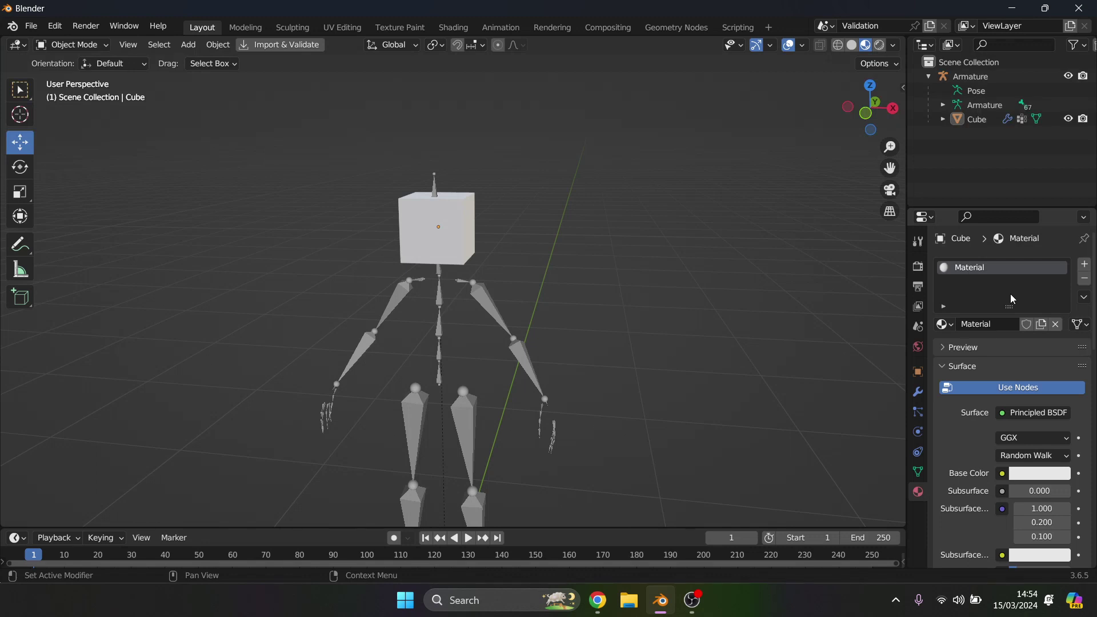
pyautogui.click(31, 26)
pyautogui.moveTo(65, 239)
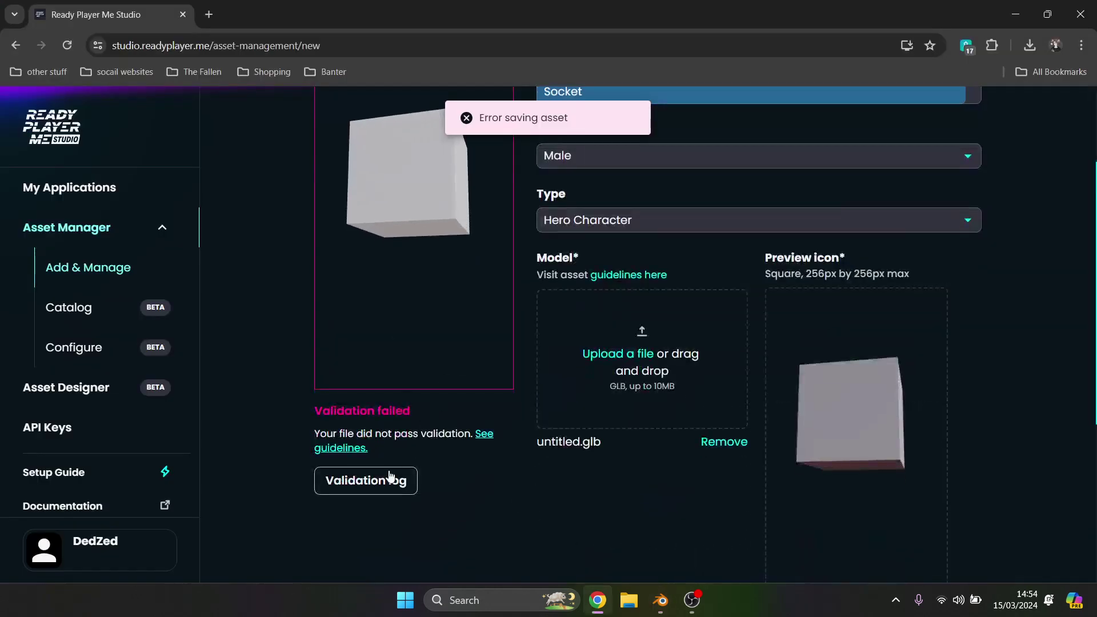
# Step: Open the asset's validation log and examine the errors about the missing base color texture
pyautogui.click(381, 480)
pyautogui.scroll(-1, 438, 342)
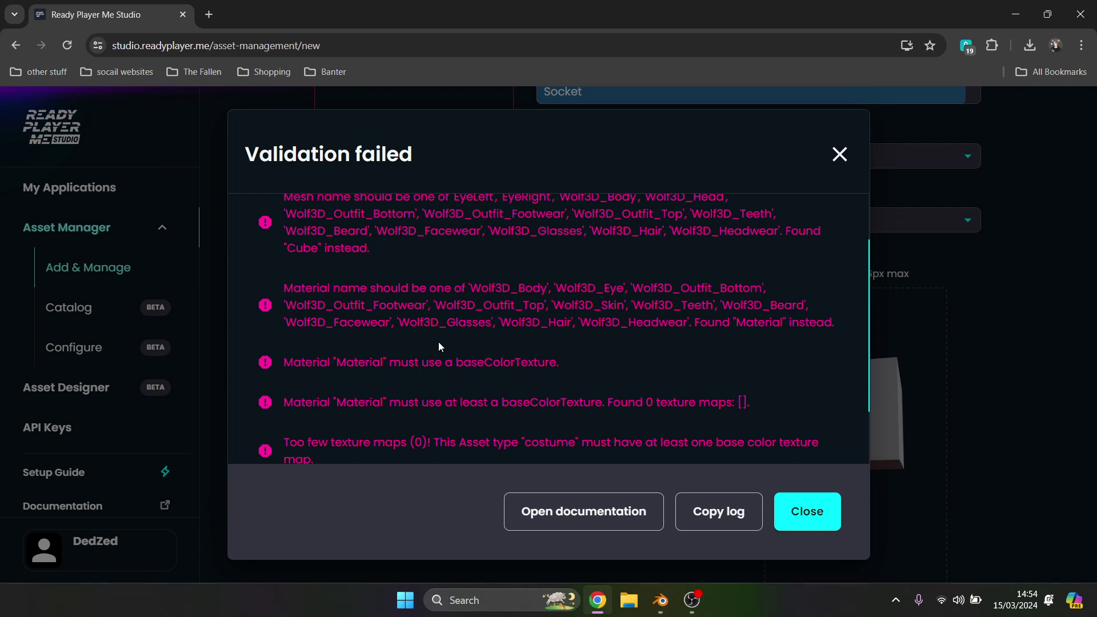
pyautogui.moveTo(422, 363); pyautogui.dragTo(563, 364)
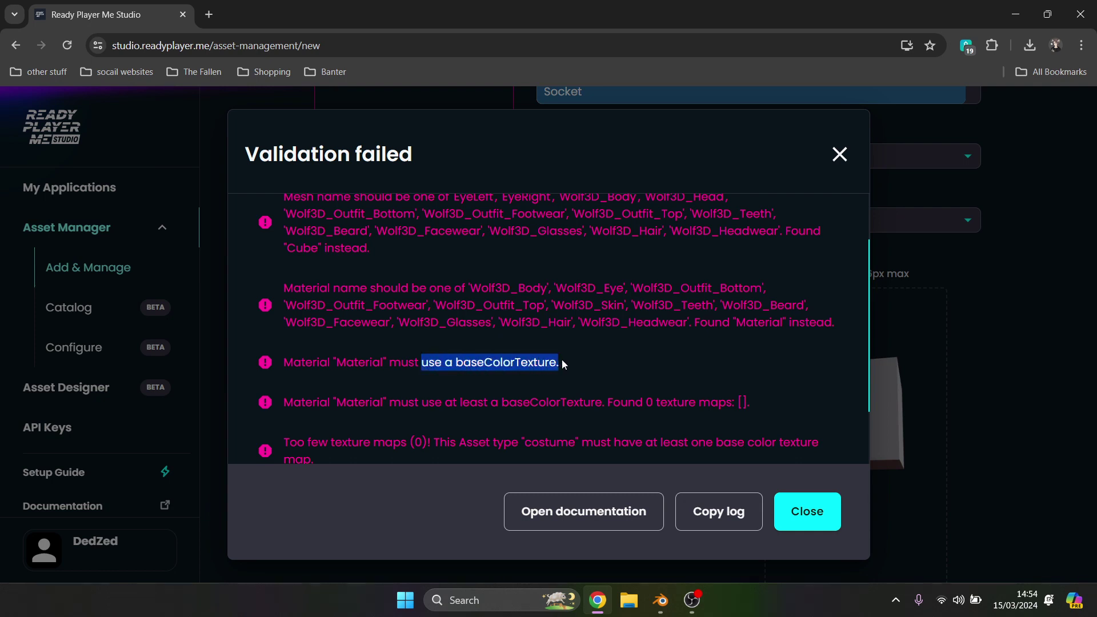
pyautogui.moveTo(387, 403); pyautogui.dragTo(603, 407)
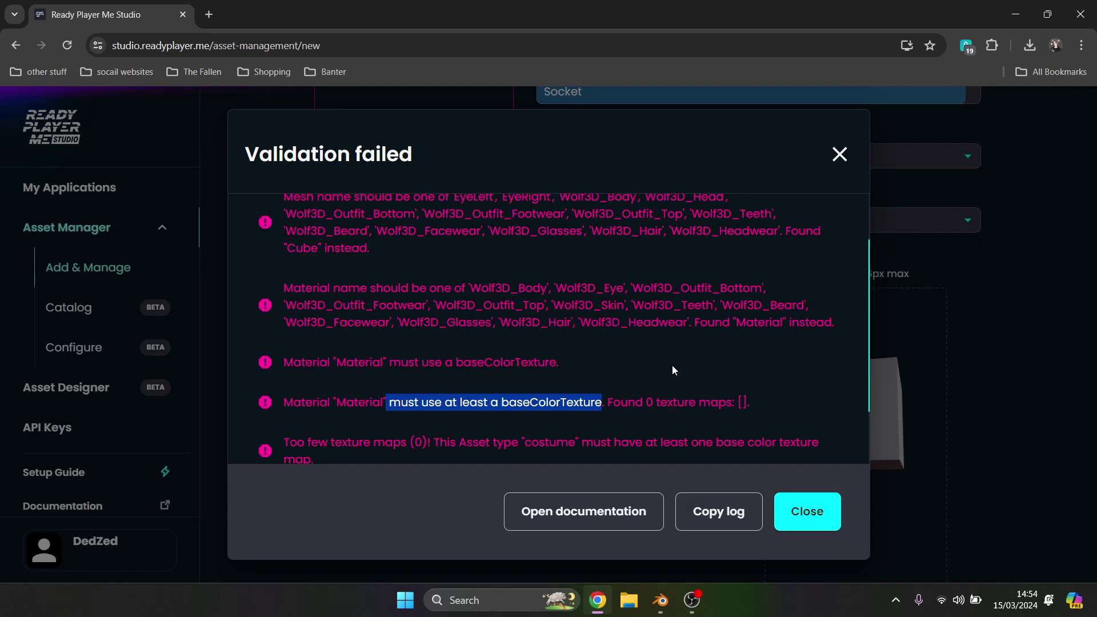
# Step: Switch to Blender and show the cube's material nodes in the Shader Editor
pyautogui.click(660, 609)
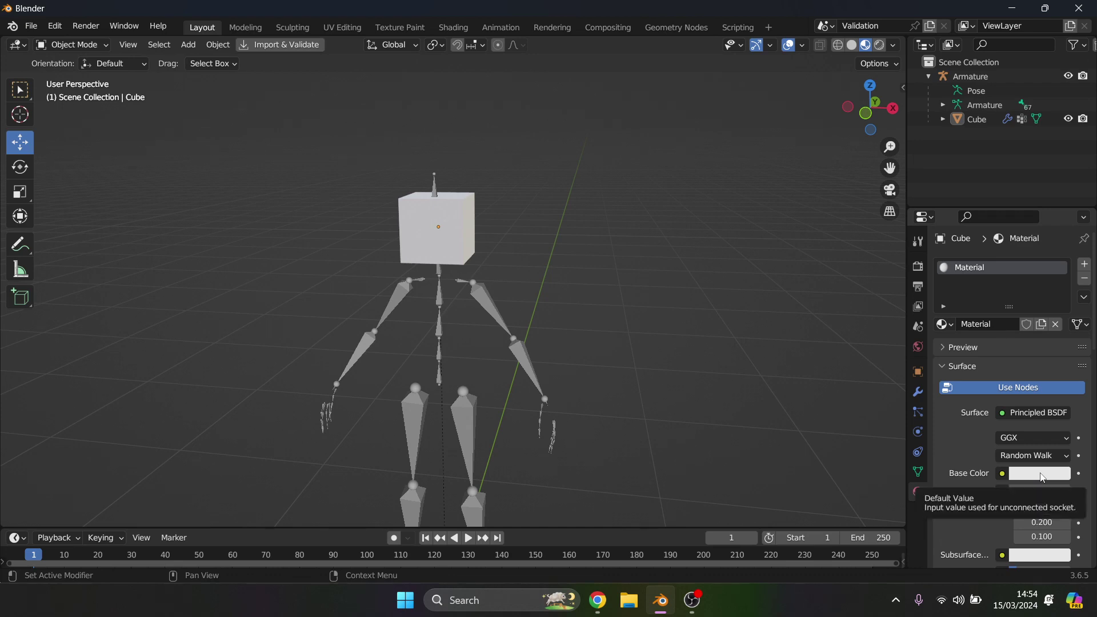
pyautogui.click(18, 45)
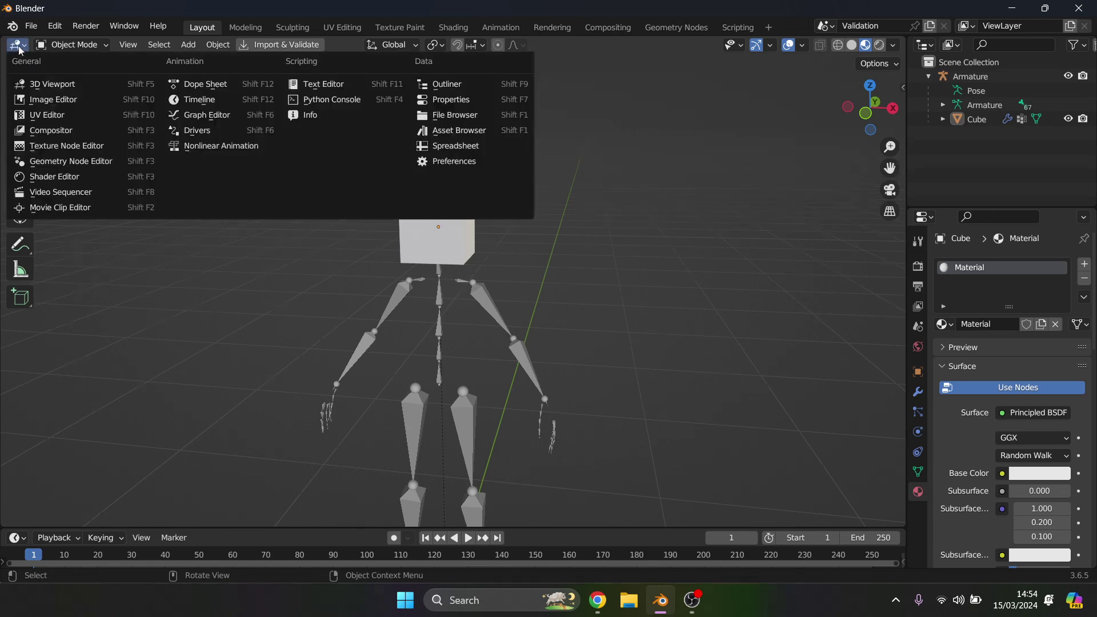
pyautogui.click(57, 176)
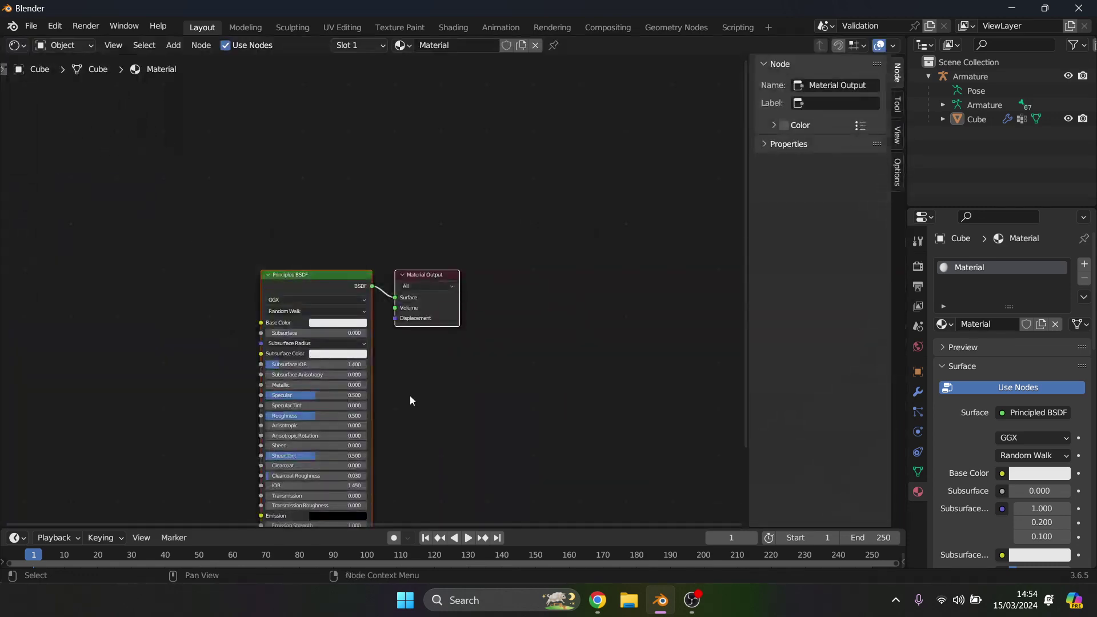
pyautogui.moveTo(746, 274); pyautogui.dragTo(732, 349)
pyautogui.click(500, 370)
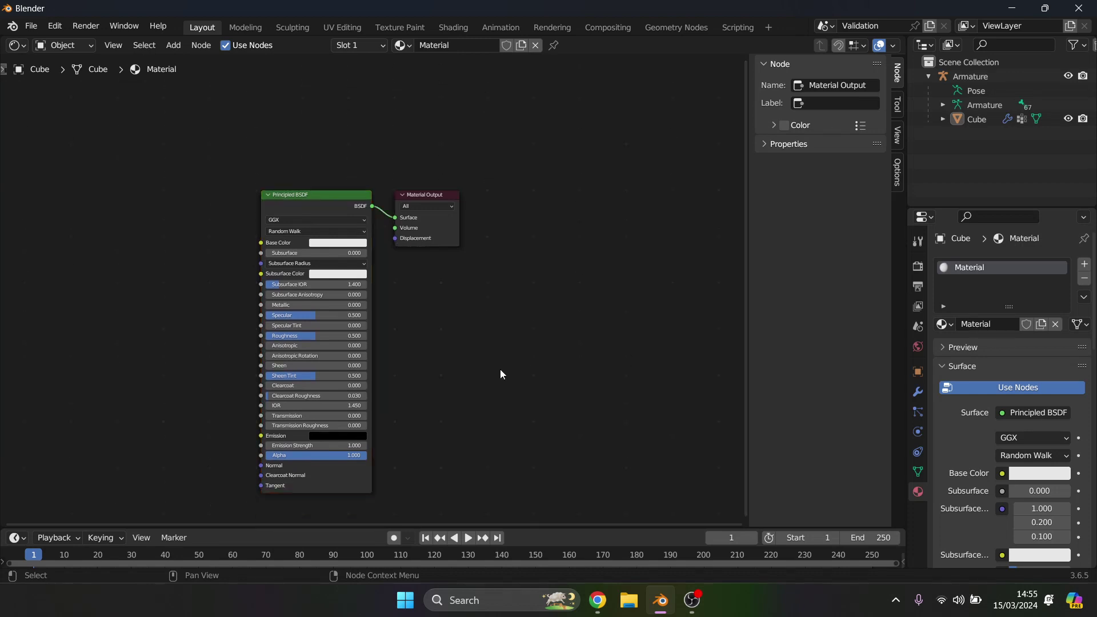
# Step: Add an Image Texture node and connect its Color output to the Base Color of the Principled BSDF
pyautogui.rightClick(484, 349)
pyautogui.moveTo(541, 409)
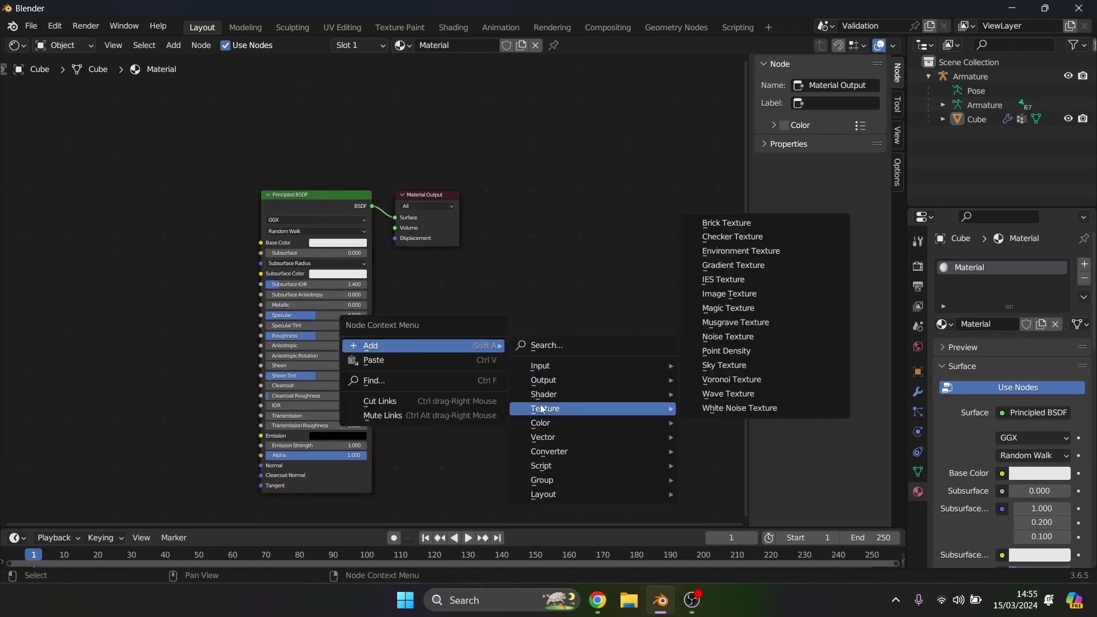
pyautogui.click(728, 294)
pyautogui.click(417, 290)
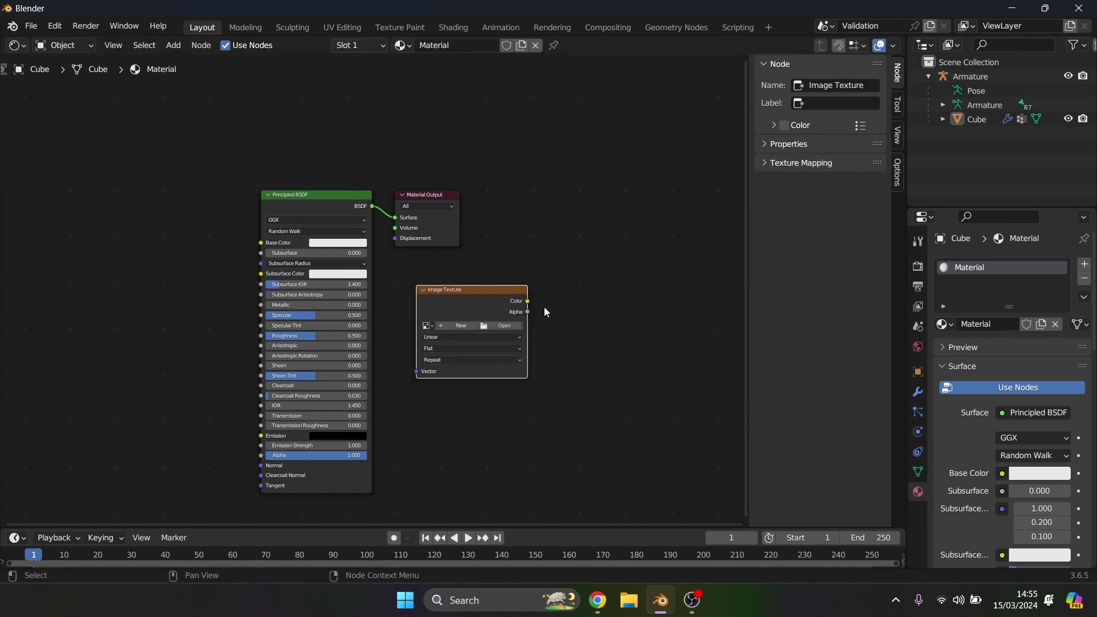
pyautogui.moveTo(527, 301); pyautogui.dragTo(260, 246)
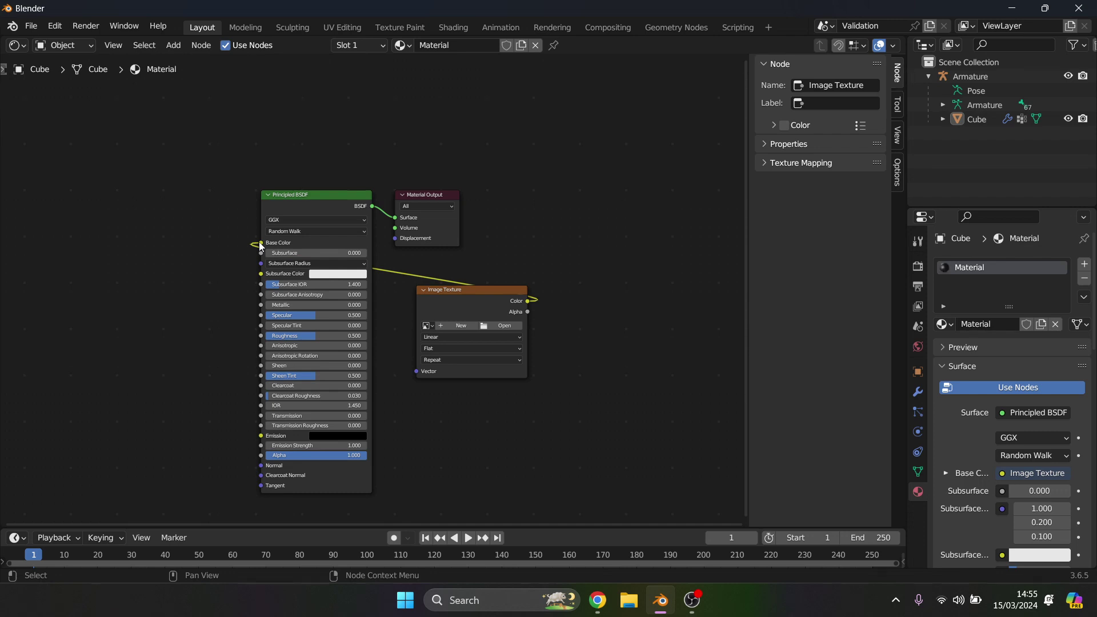
# Step: Create a blank white 1024 x 1024 px image in the Image Texture node and return to the 3D Viewport
pyautogui.click(461, 325)
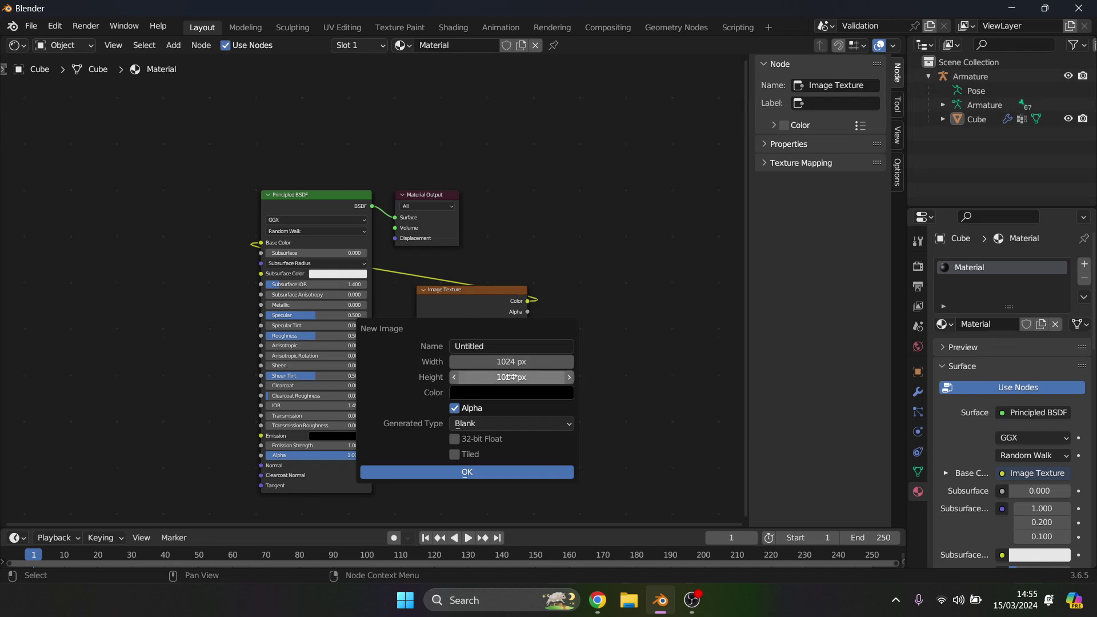
pyautogui.click(505, 393)
pyautogui.moveTo(572, 285); pyautogui.dragTo(572, 188)
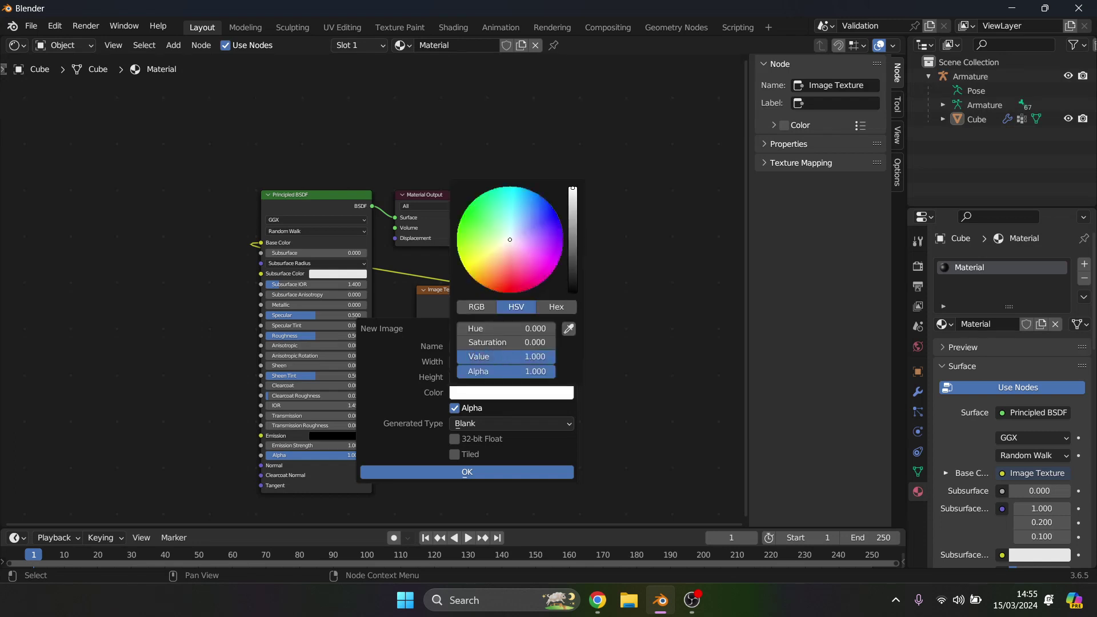
pyautogui.click(540, 471)
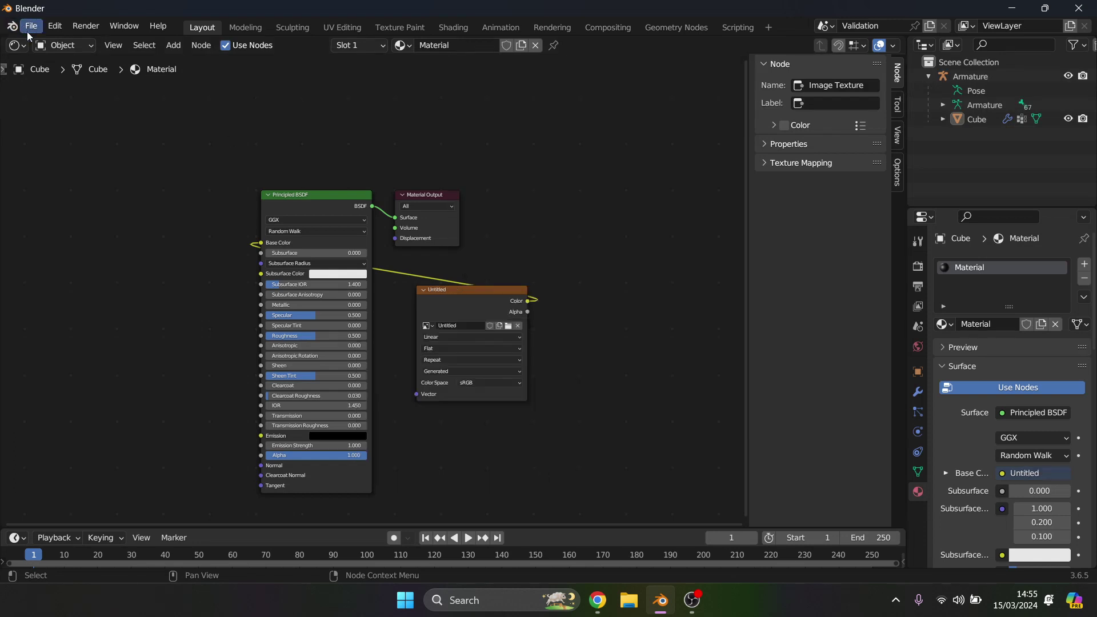
pyautogui.click(18, 45)
pyautogui.click(40, 84)
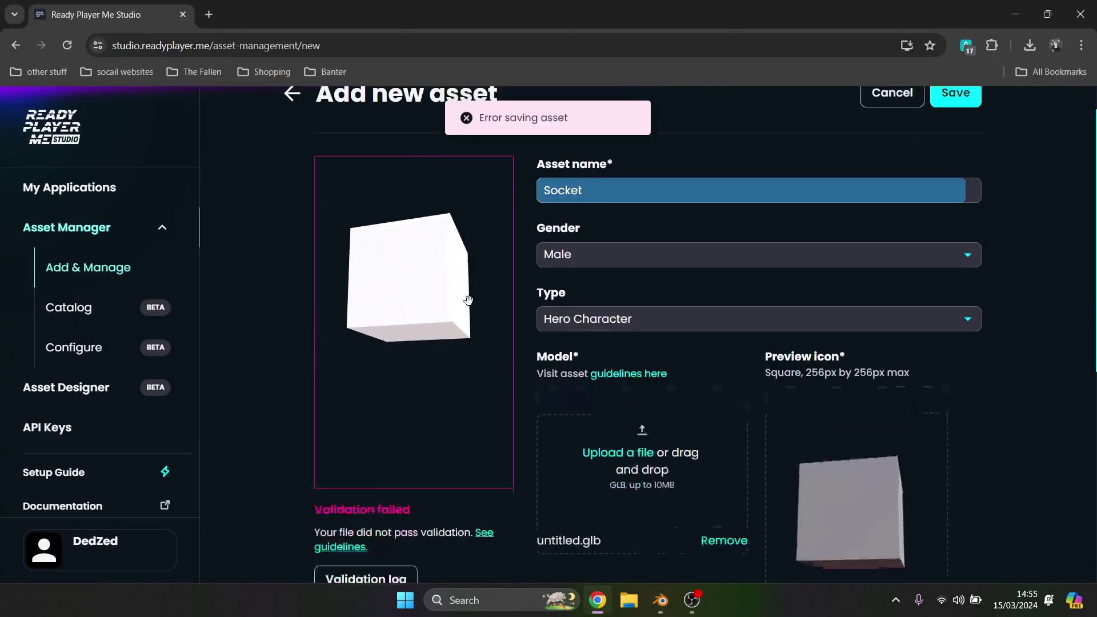
# Step: Open the validation log of the textured cube asset and review the mesh and material naming errors
pyautogui.scroll(-2, 392, 489)
pyautogui.click(391, 489)
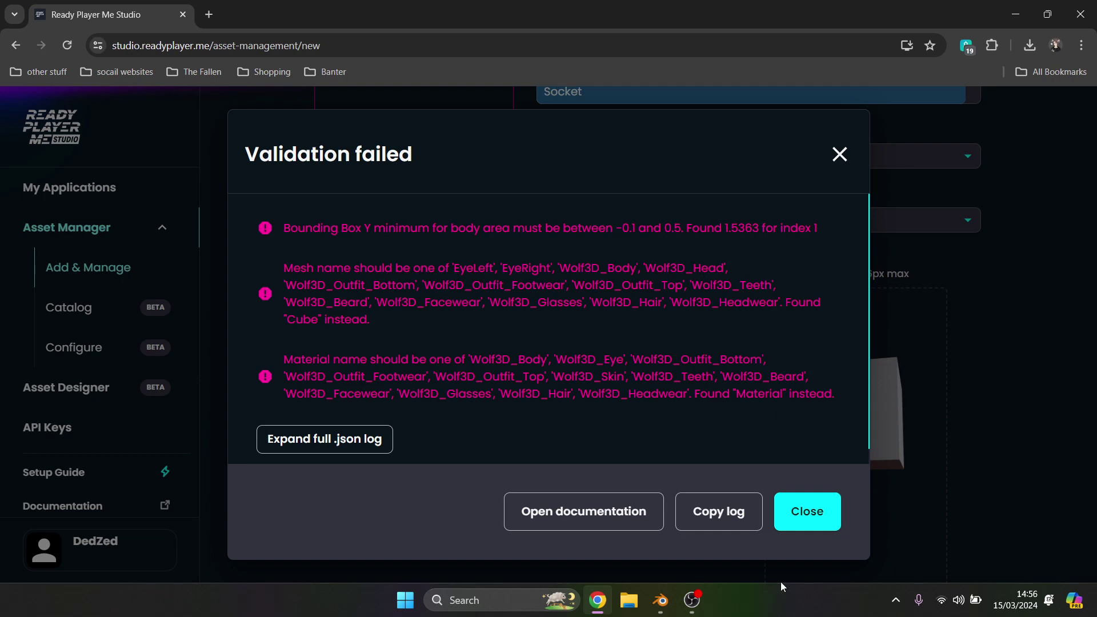
# Step: In Blender, try 20231125_175318.jpg from Downloads as the cube's base color texture, then undo the image change
pyautogui.click(660, 601)
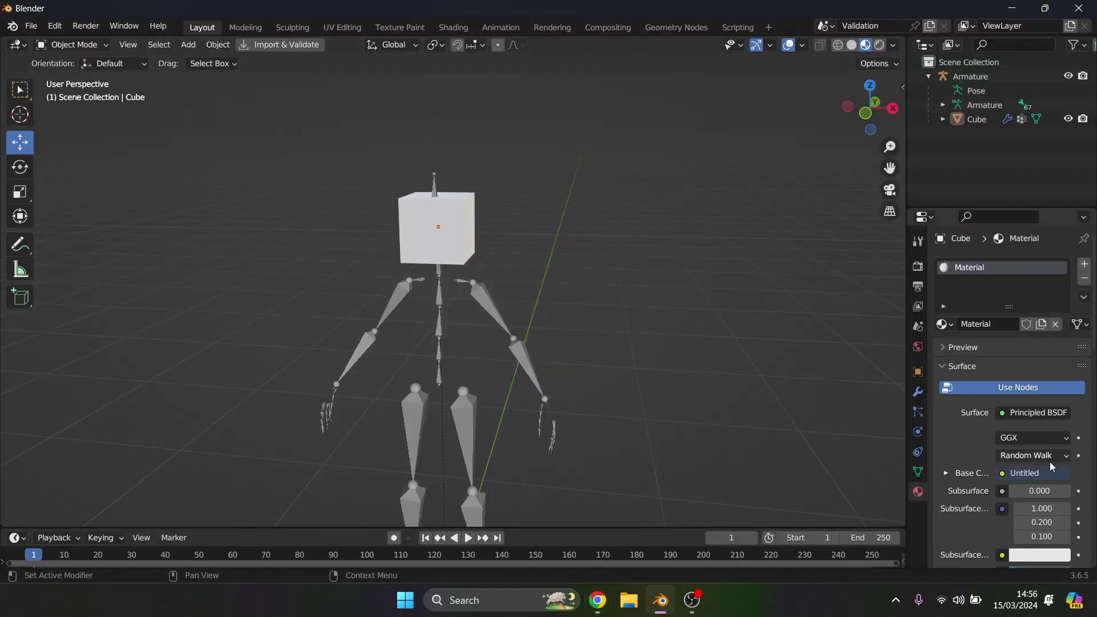
pyautogui.click(946, 473)
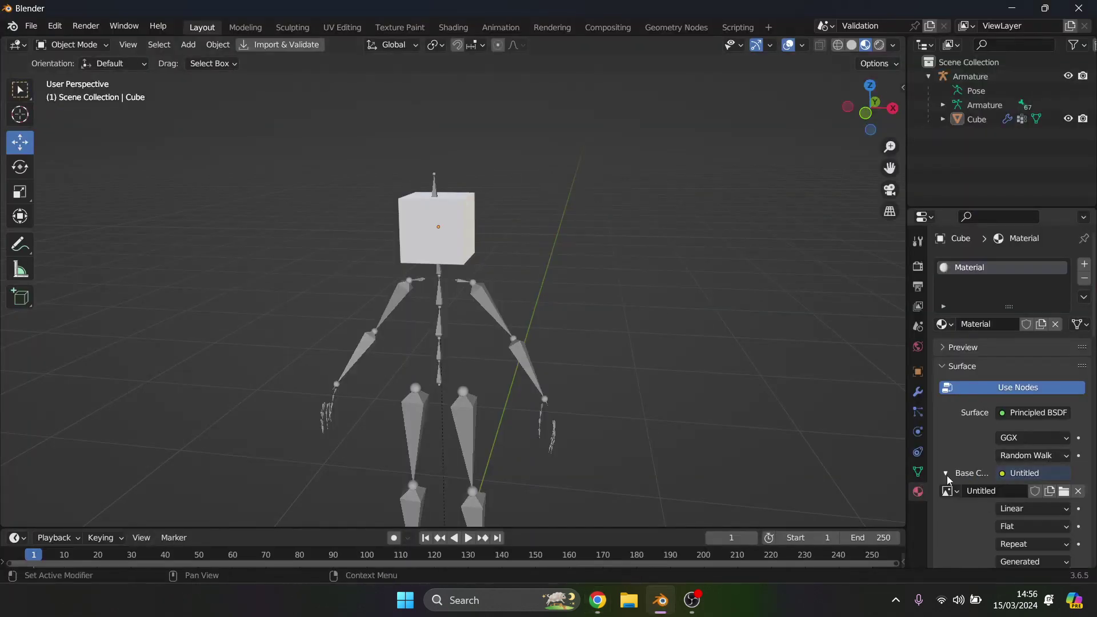
pyautogui.click(1063, 490)
pyautogui.click(256, 234)
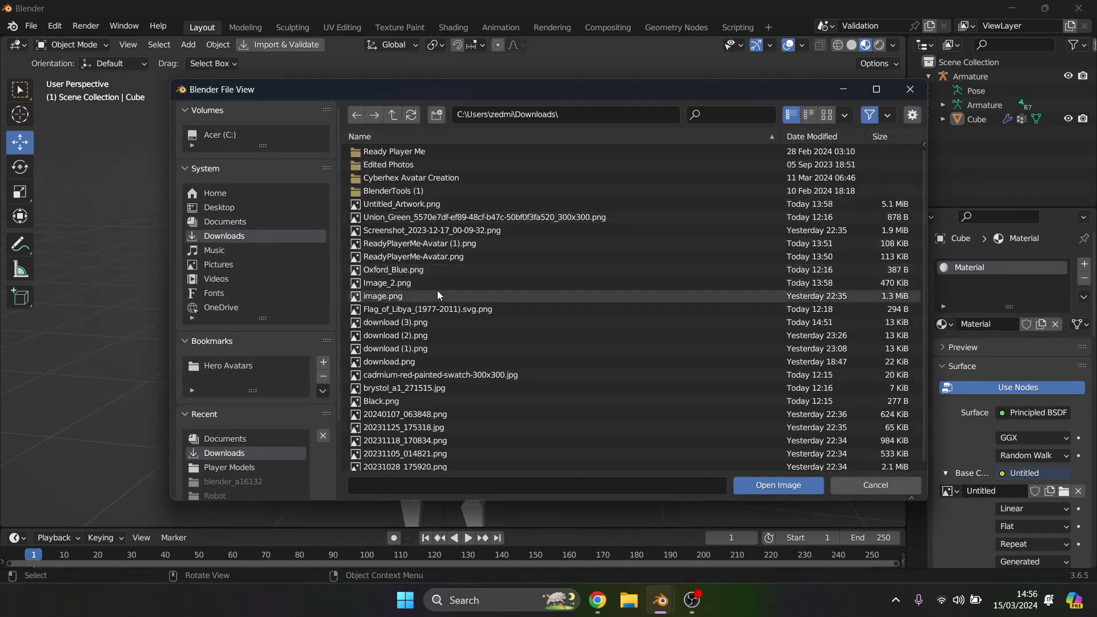
pyautogui.doubleClick(434, 427)
pyautogui.moveTo(888, 115); pyautogui.dragTo(806, 154)
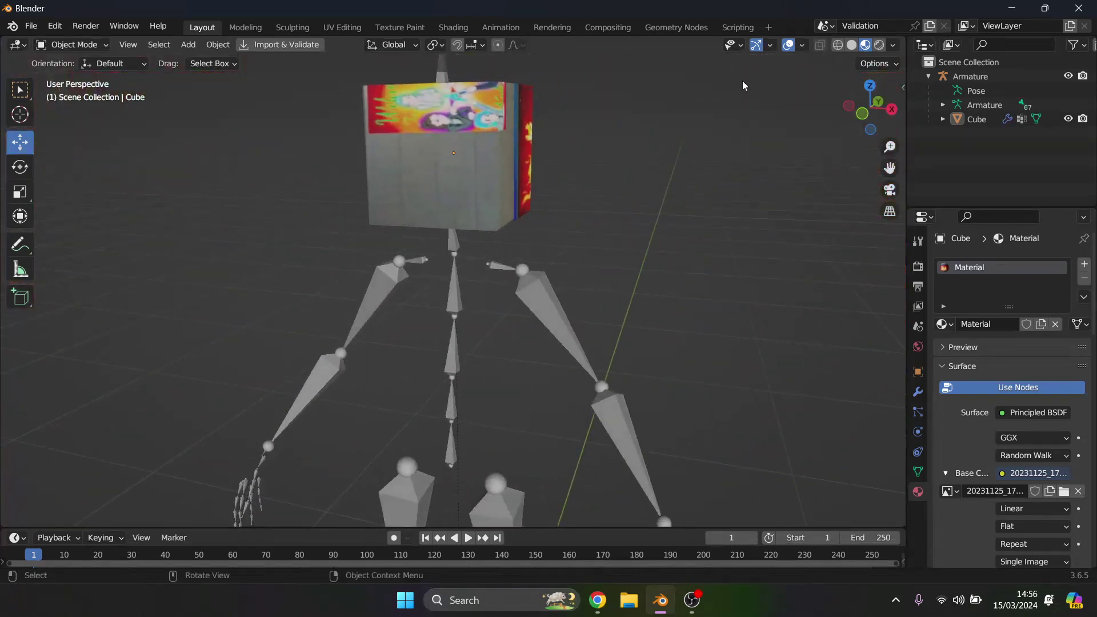
pyautogui.hotkey('ctrl', 'z')
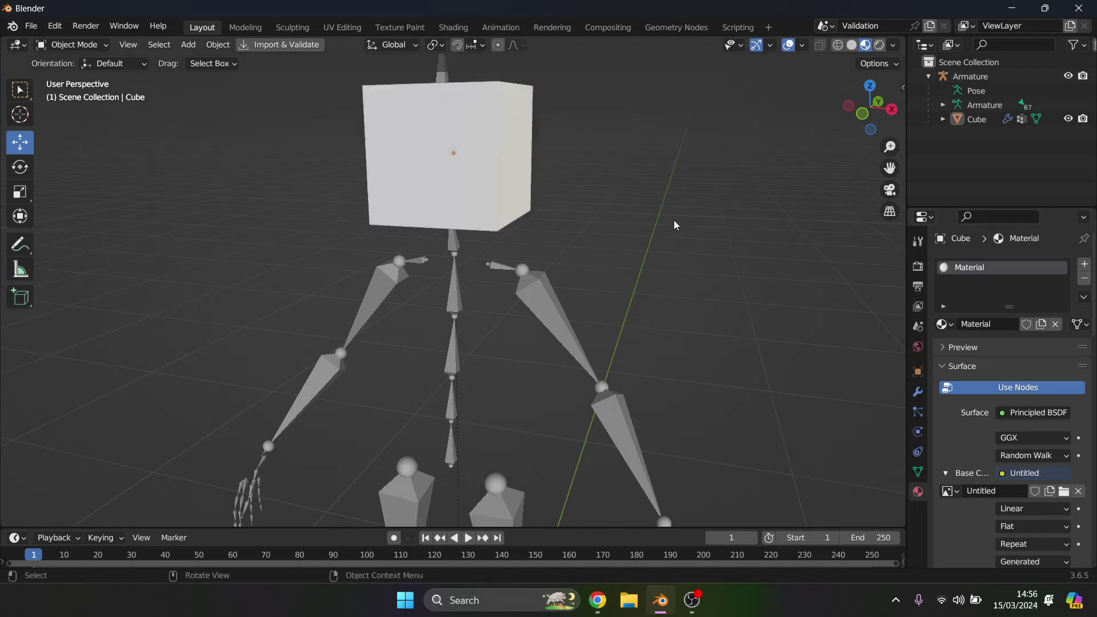
# Step: Check the permitted names in the browser's validation log, then name the cube as Body with RPM Tools in Blender
pyautogui.click(597, 599)
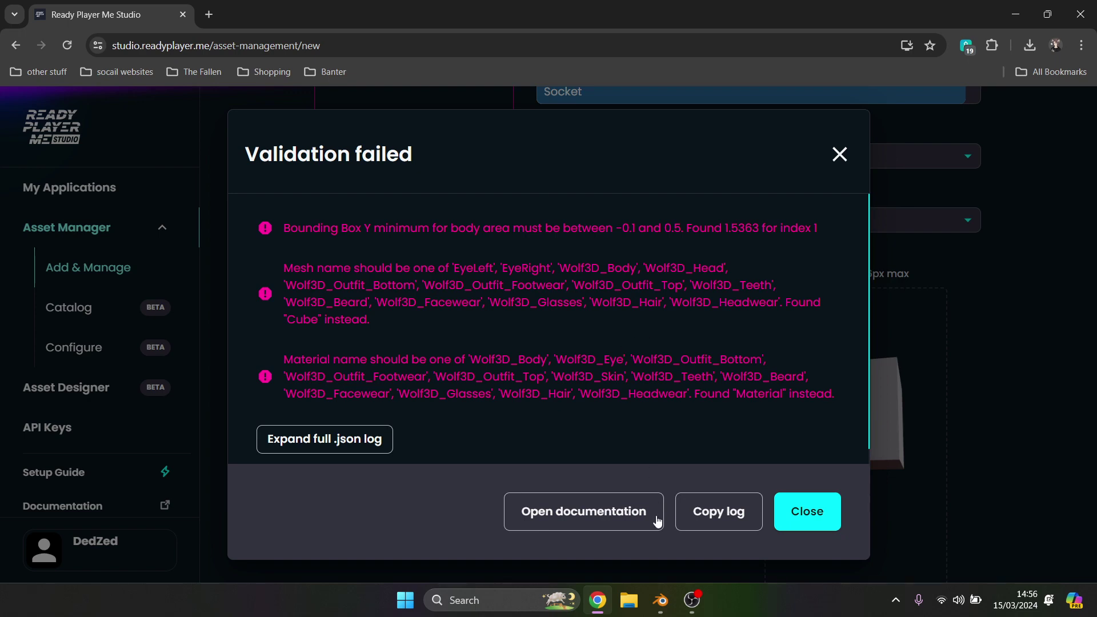
pyautogui.click(660, 600)
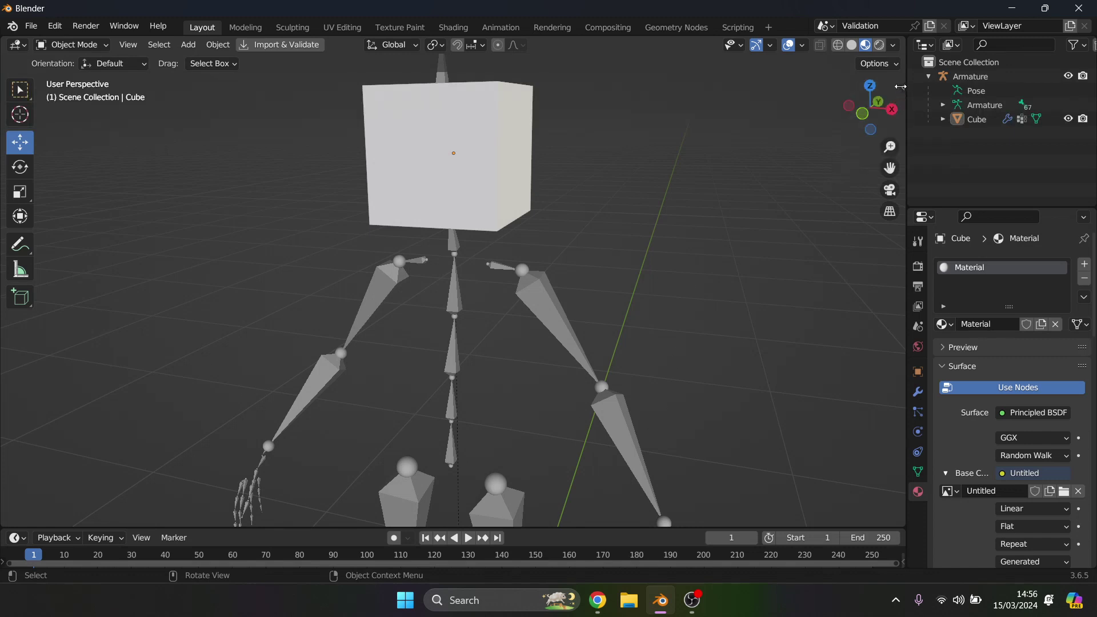
pyautogui.click(902, 88)
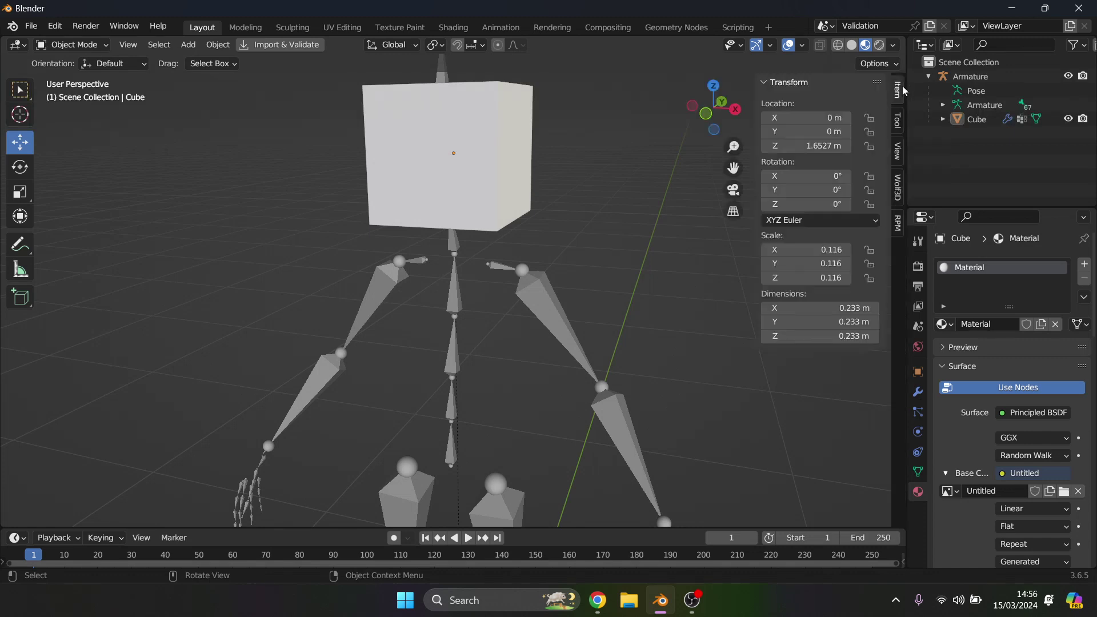
pyautogui.click(898, 222)
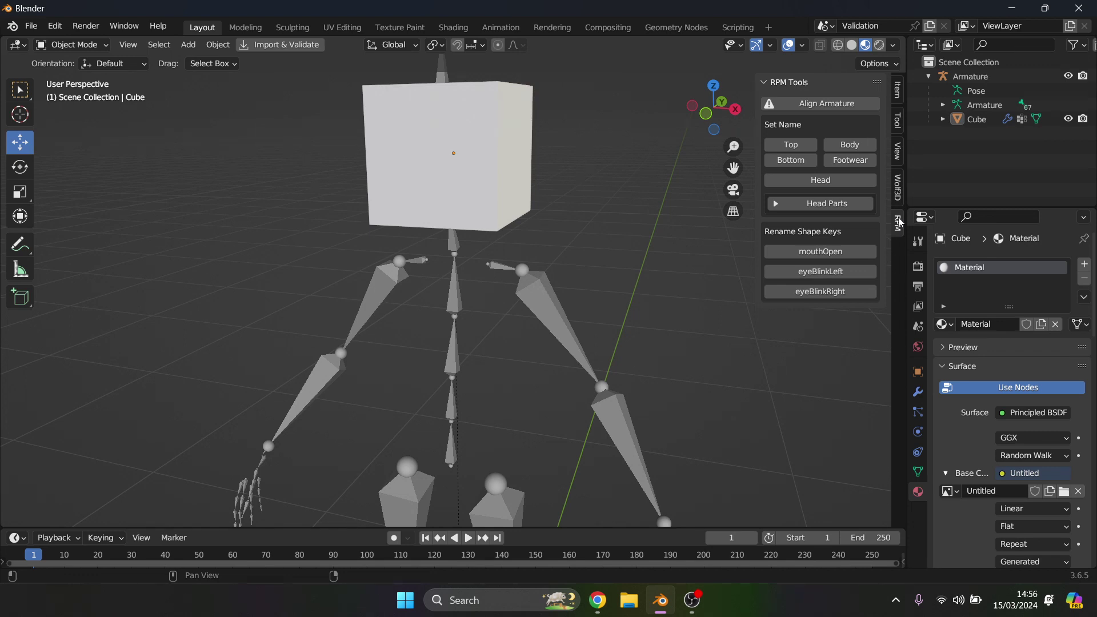
pyautogui.click(981, 120)
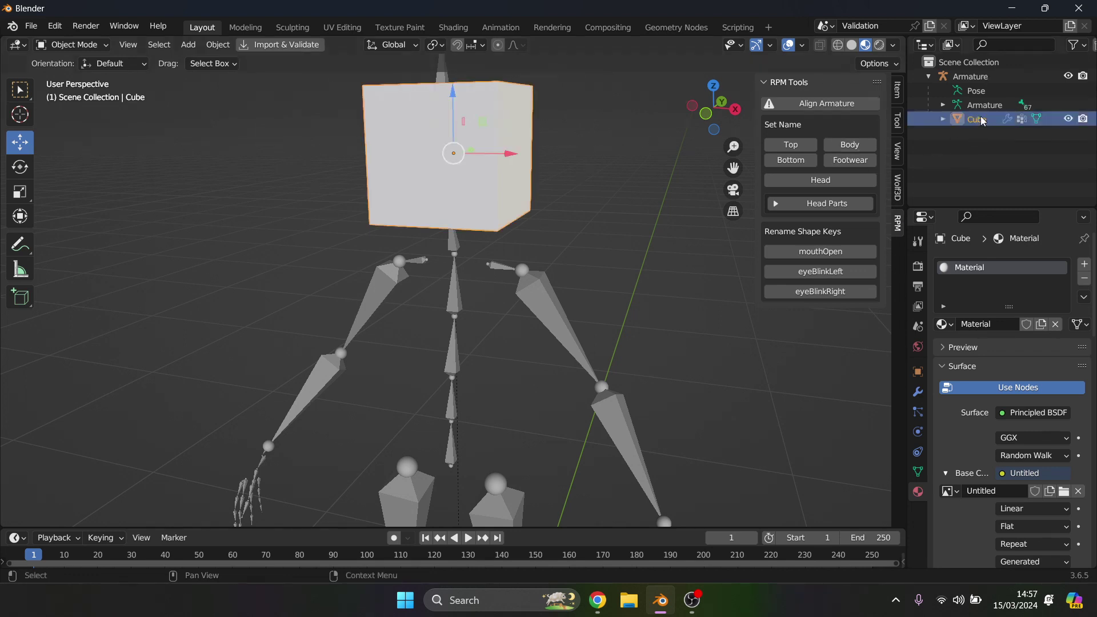
pyautogui.click(863, 148)
# Step: Trim the name of the cube's material to Wolf3D_Body
pyautogui.doubleClick(1036, 268)
pyautogui.click(1036, 269)
pyautogui.press('BackSpace')
pyautogui.press('BackSpace')
pyautogui.press('BackSpace')
pyautogui.press('BackSpace')
pyautogui.press('Return')
# Step: Rename the cube's mesh data as Wolf3D_Body by removing the last four characters
pyautogui.click(917, 472)
pyautogui.doubleClick(1031, 264)
pyautogui.click(1031, 264)
pyautogui.press('BackSpace')
pyautogui.press('BackSpace')
pyautogui.press('BackSpace')
pyautogui.press('BackSpace')
pyautogui.press('Return')
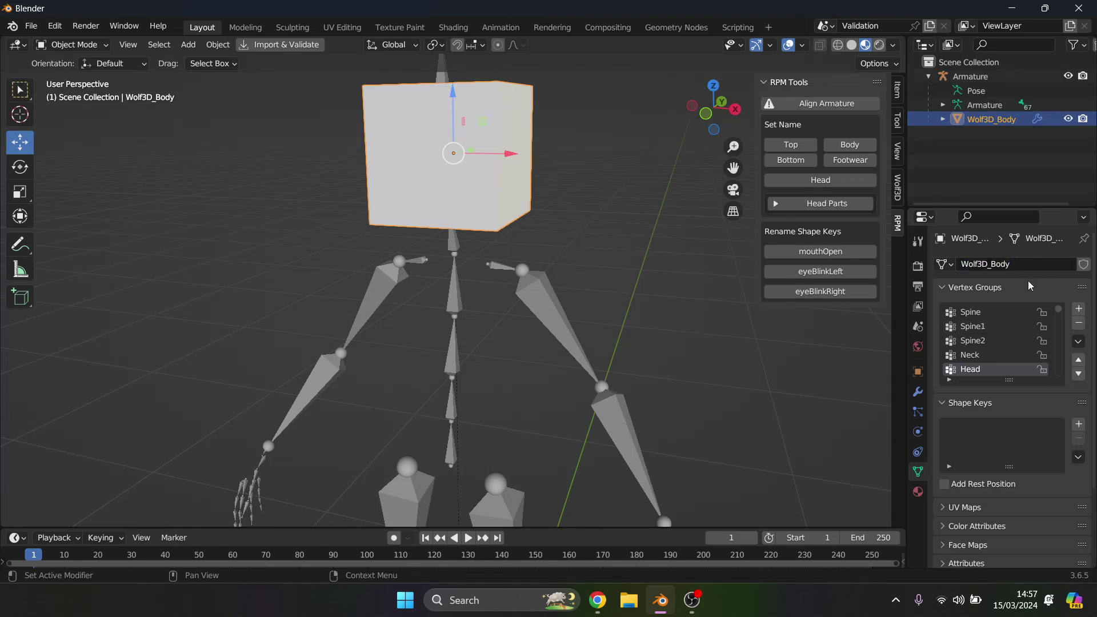
# Step: Export the renamed model again and open the validation log of the asset in the browser
pyautogui.click(31, 25)
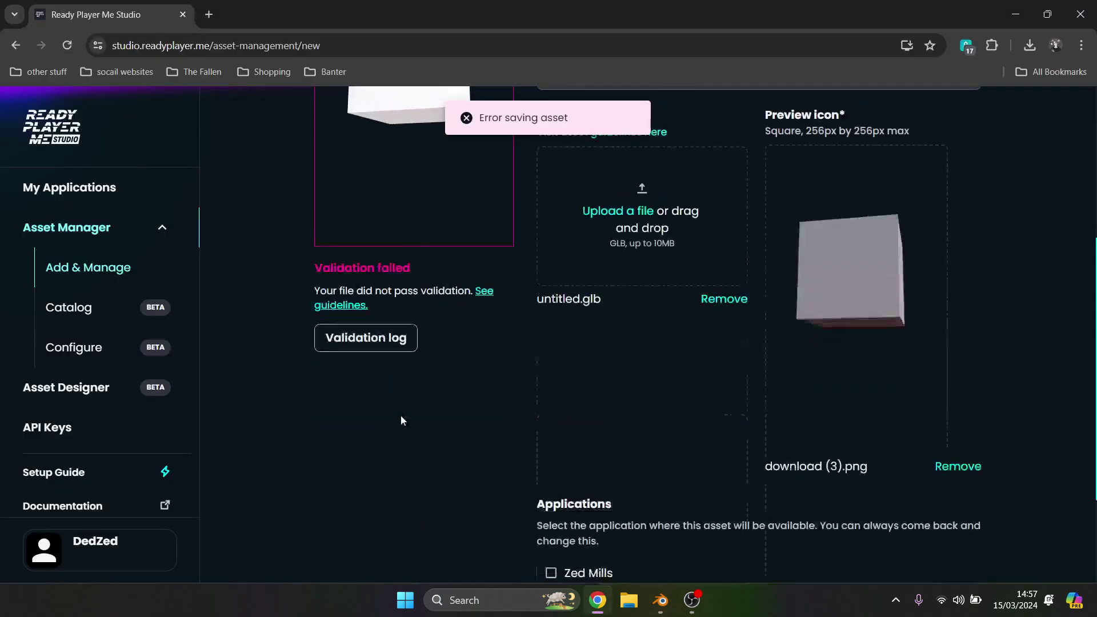
pyautogui.click(384, 338)
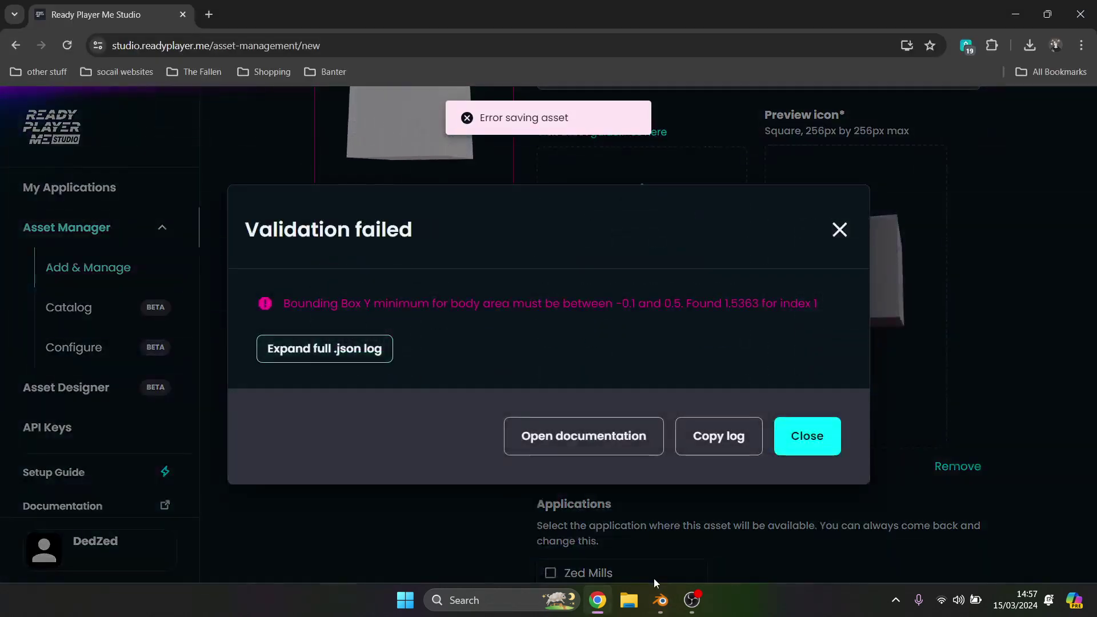
# Step: Switch to Blender, paste a copy of the rigged head cube and delete the duplicate armature pasted with it
pyautogui.moveTo(690, 601)
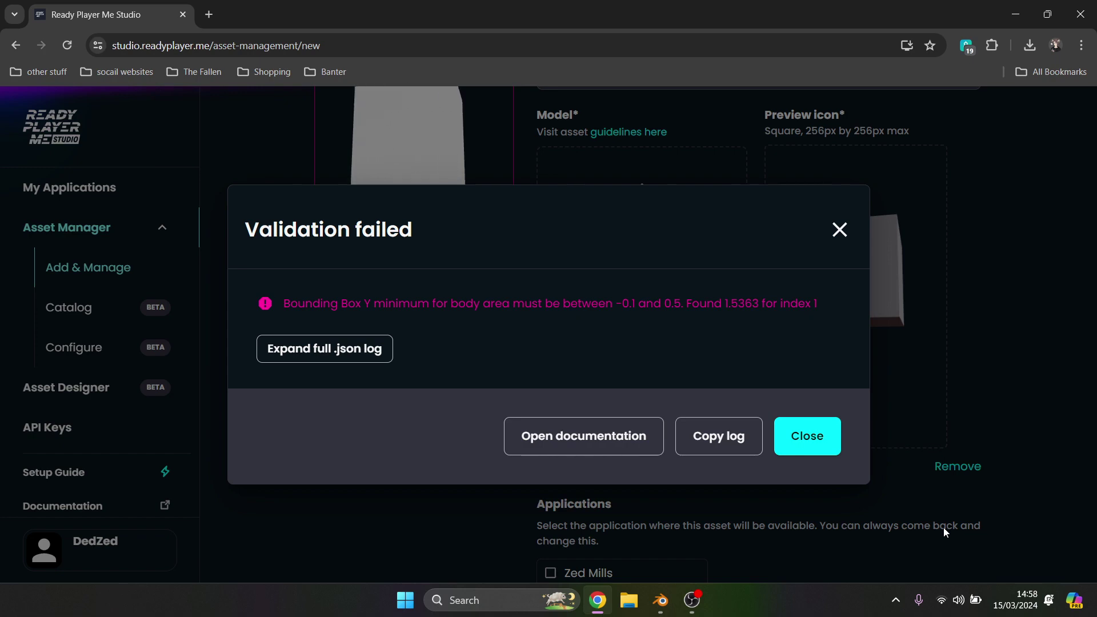
pyautogui.click(660, 600)
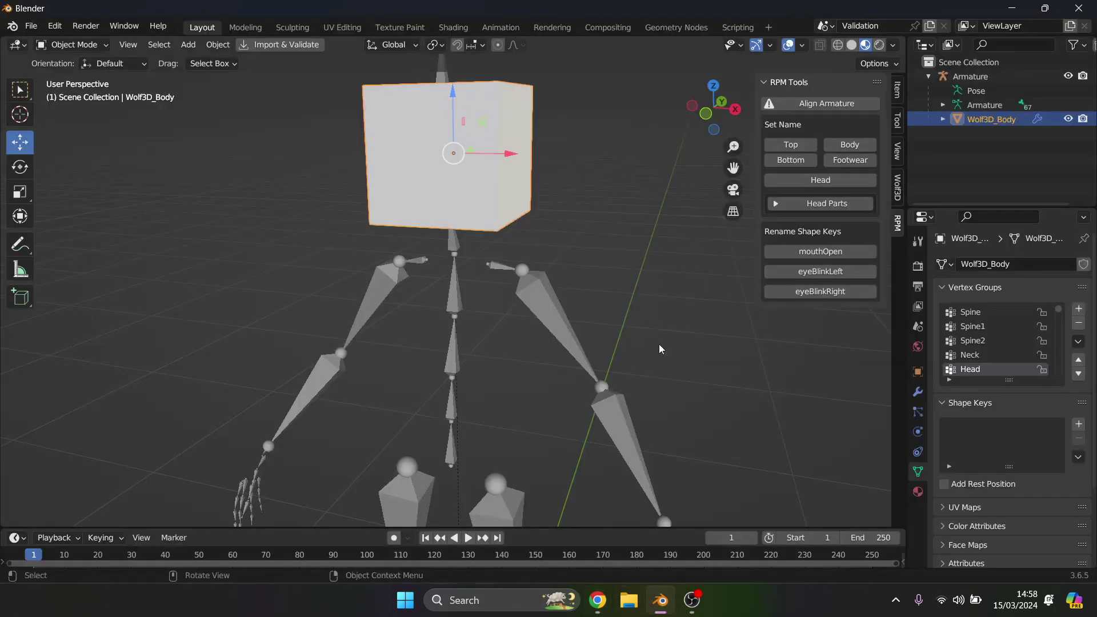
pyautogui.scroll(-5, 521, 212)
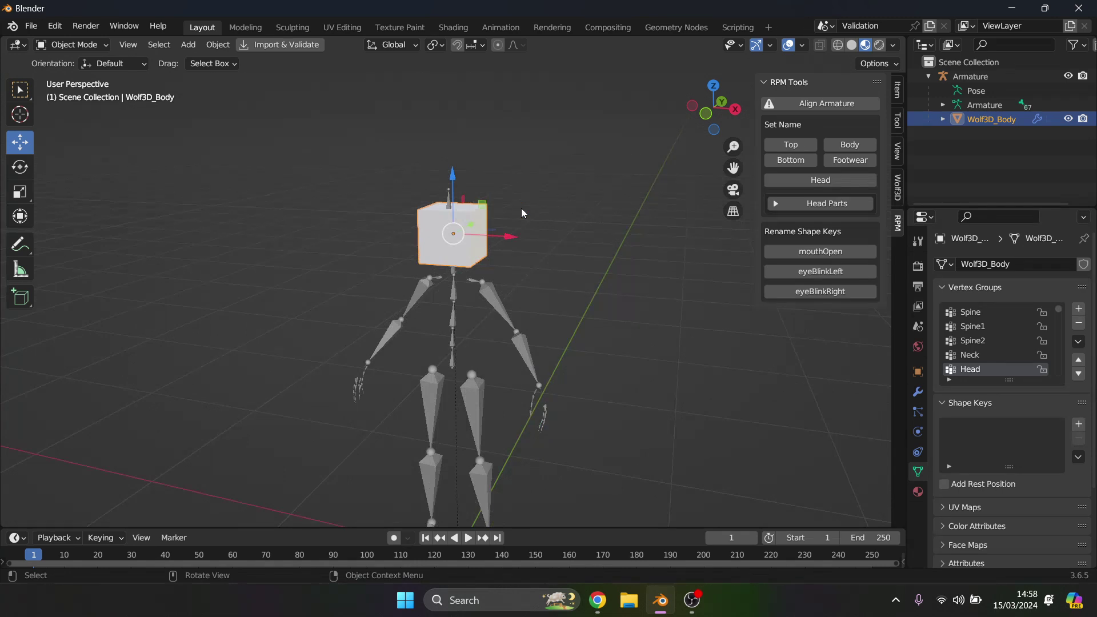
pyautogui.moveTo(740, 111); pyautogui.dragTo(713, 118)
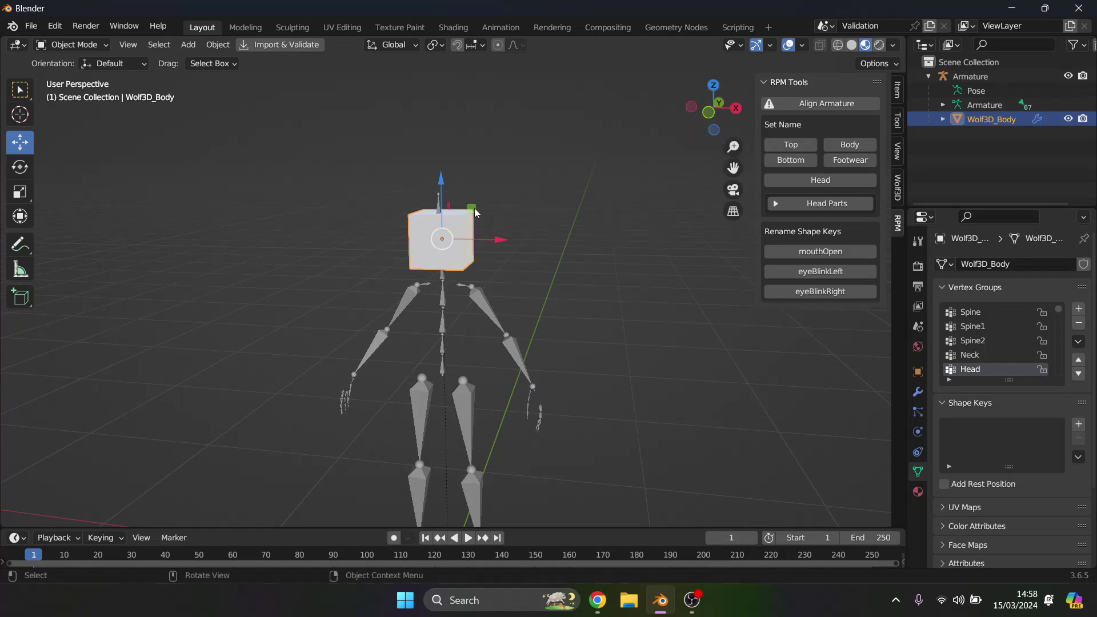
pyautogui.hotkey('ctrl', 'v')
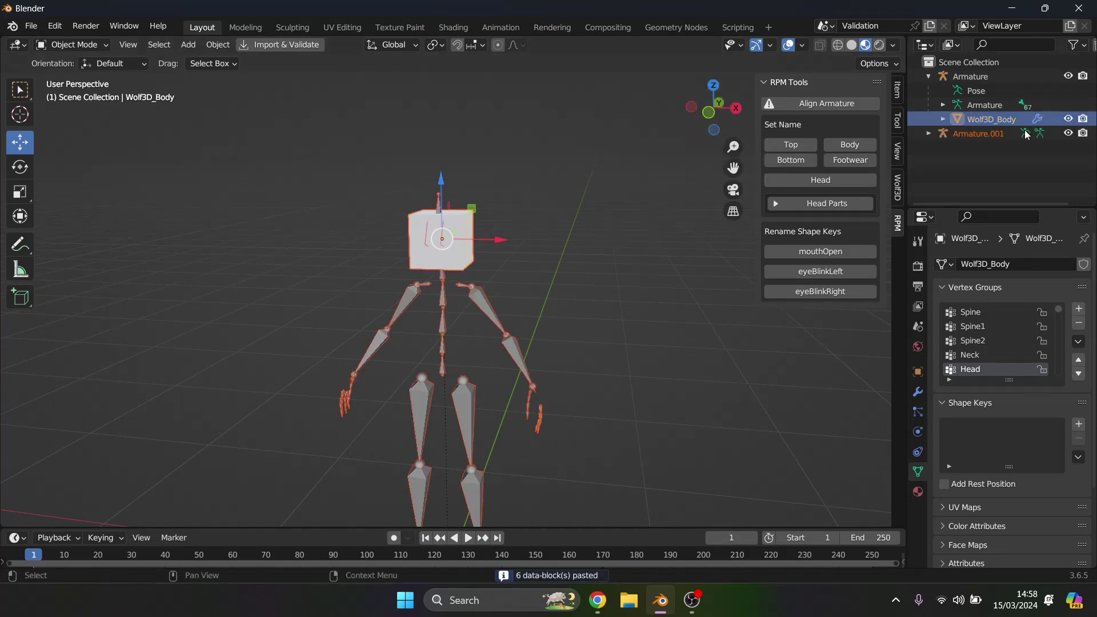
pyautogui.click(977, 133)
pyautogui.press('Delete')
pyautogui.click(977, 134)
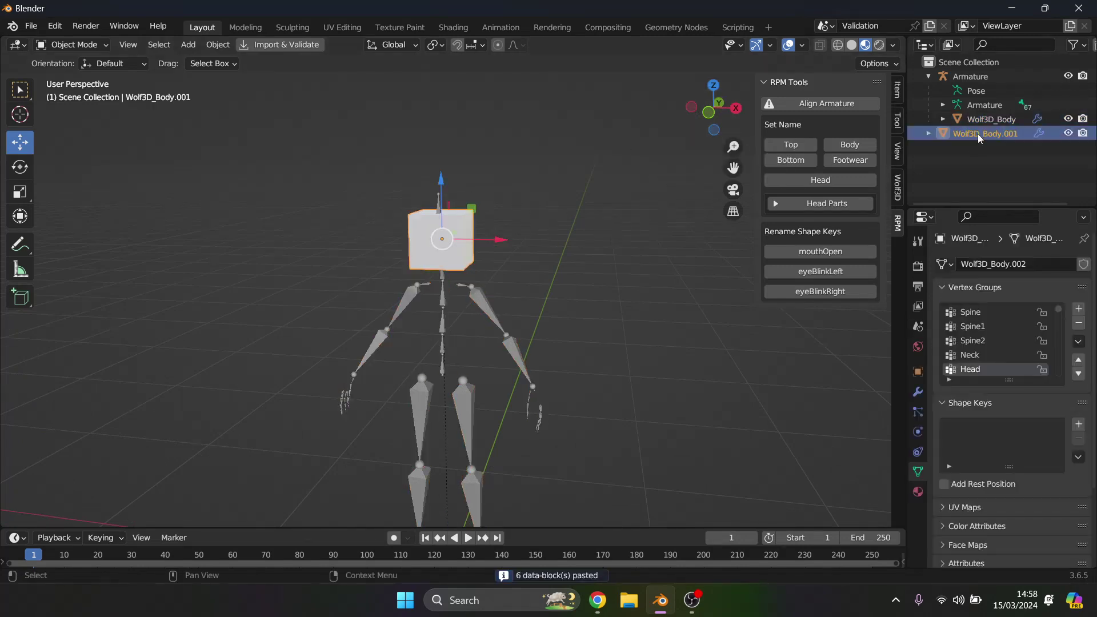
# Step: Move the copied cube Wolf3D_Body.001 down from the head onto the armature's left foot at ground level
pyautogui.moveTo(442, 182); pyautogui.dragTo(446, 402)
pyautogui.scroll(-3, 621, 322)
pyautogui.scroll(5, 575, 366)
pyautogui.moveTo(735, 169); pyautogui.dragTo(722, 199)
pyautogui.moveTo(480, 313); pyautogui.dragTo(514, 313)
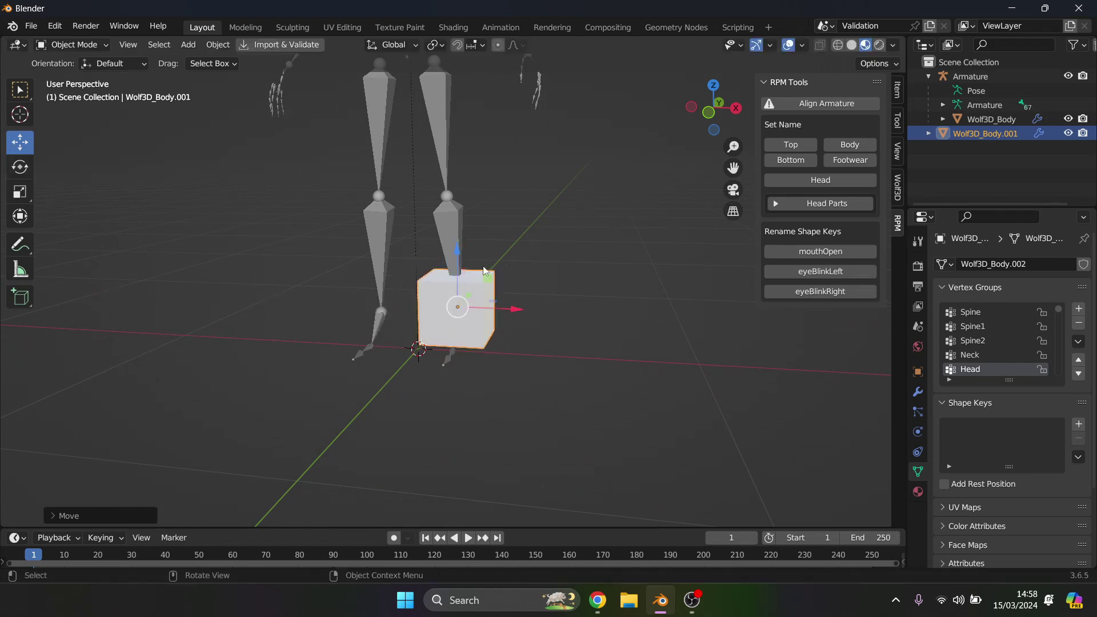
pyautogui.moveTo(457, 255); pyautogui.dragTo(457, 272)
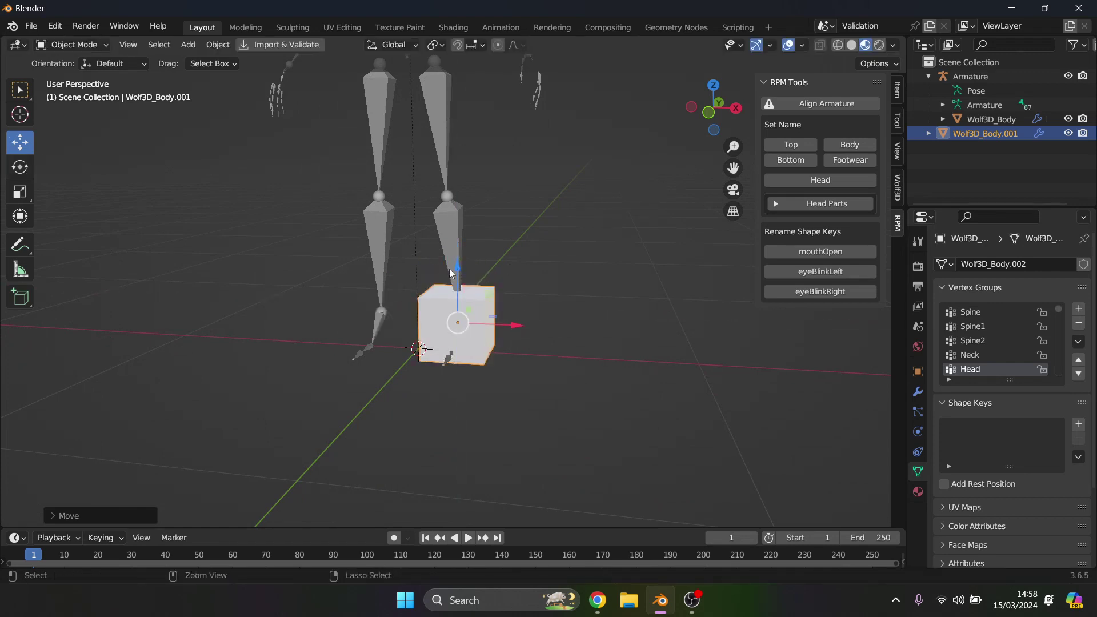
# Step: Paste a second copy of the foot cube and move it sideways onto the armature's right foot
pyautogui.hotkey('ctrl', 'v')
pyautogui.moveTo(510, 318); pyautogui.dragTo(429, 328)
pyautogui.moveTo(719, 121); pyautogui.dragTo(705, 118)
pyautogui.moveTo(399, 323); pyautogui.dragTo(402, 321)
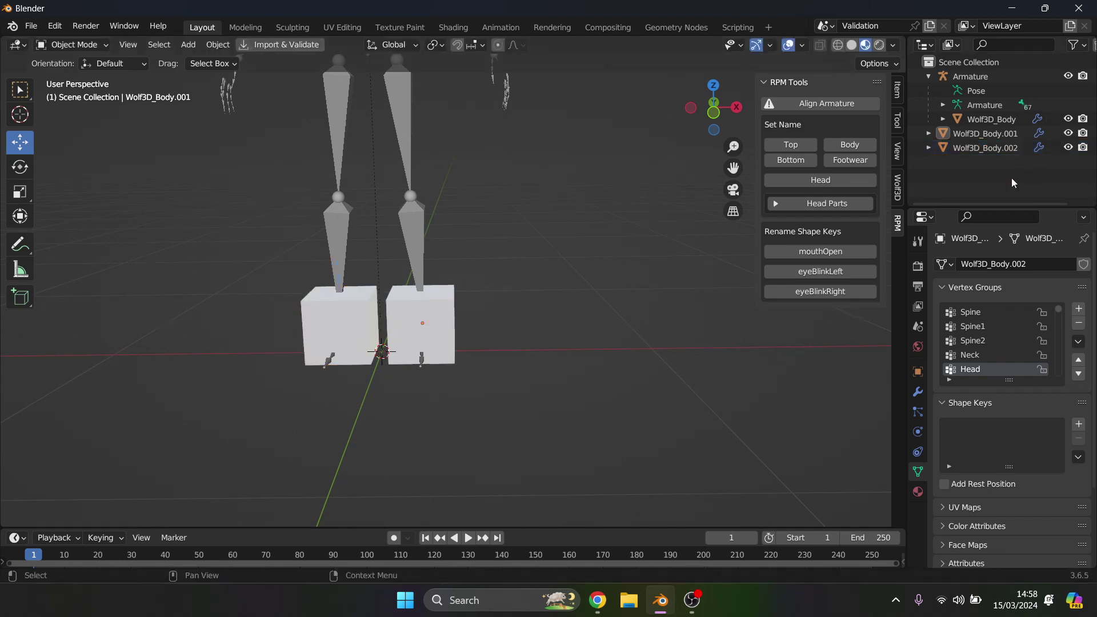
# Step: Parent both foot cubes to the armature using Armature Deform with empty groups
pyautogui.click(998, 147)
pyautogui.keyDown('shift'); pyautogui.click(1000, 135); pyautogui.keyUp('shift')
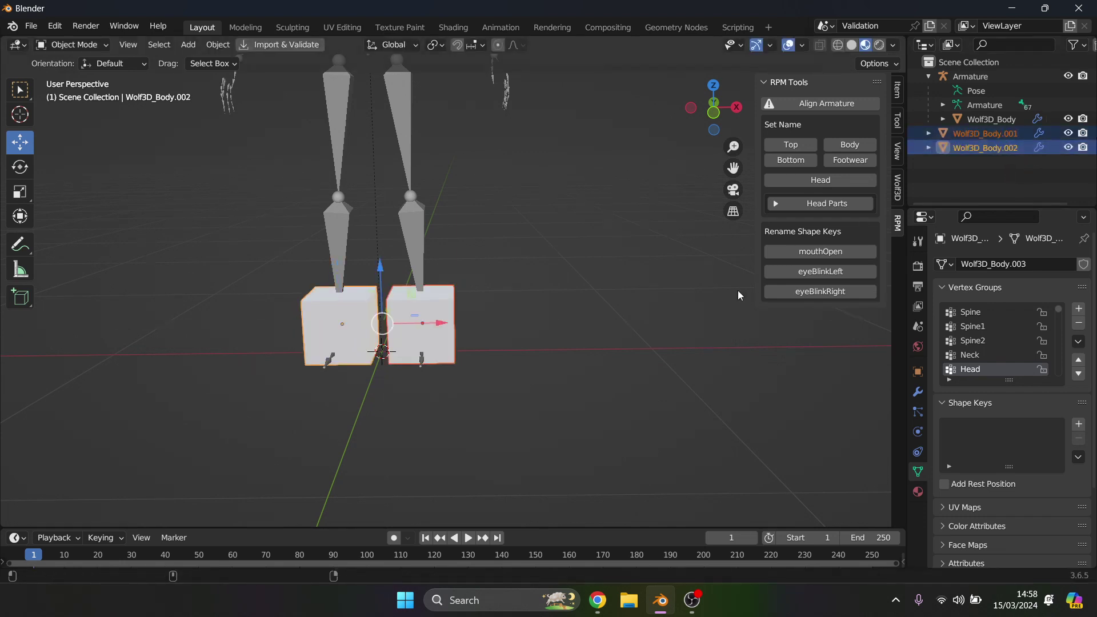
pyautogui.keyDown('ctrl'); pyautogui.click(970, 76); pyautogui.keyUp('ctrl')
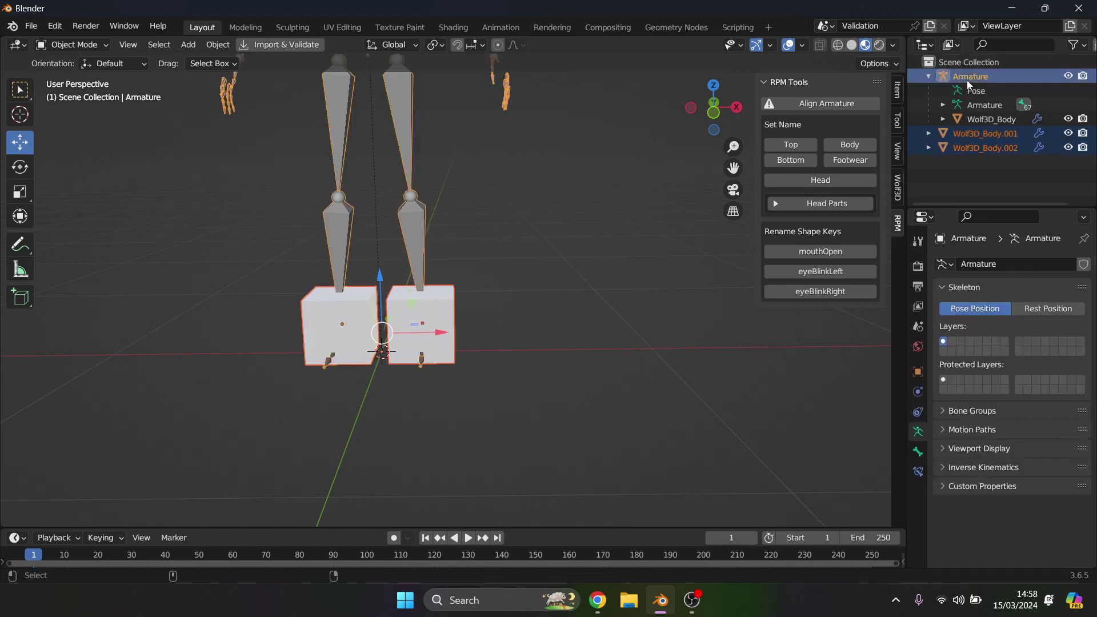
pyautogui.click(215, 45)
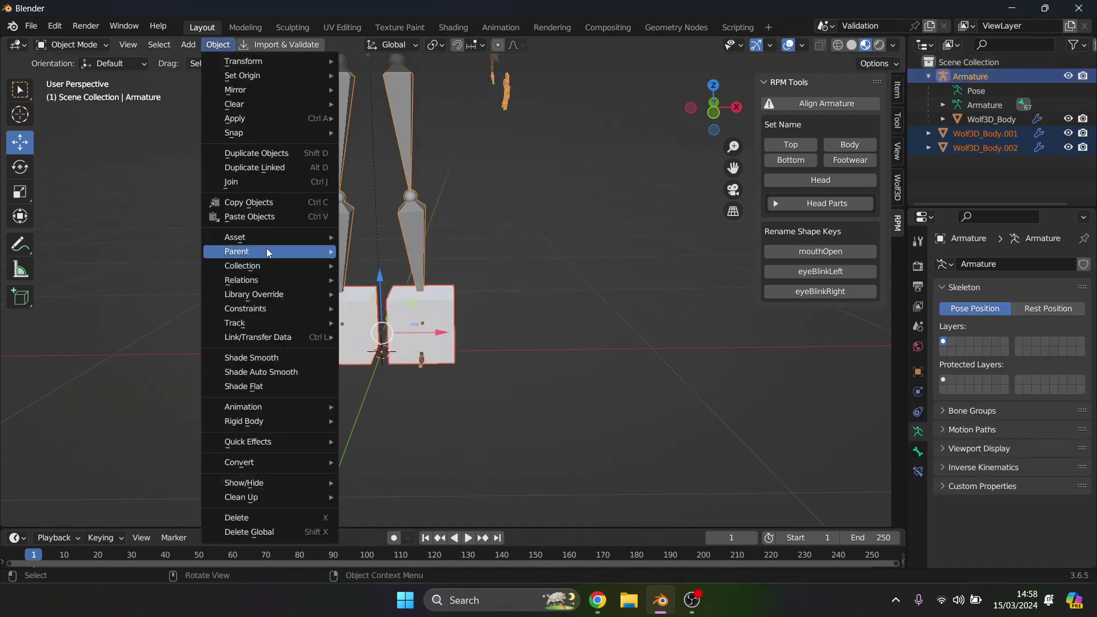
pyautogui.moveTo(266, 248)
pyautogui.click(425, 283)
# Step: Select the armature together with the left foot cube as active object, and try to parent with empty groups
pyautogui.click(1000, 133)
pyautogui.keyDown('ctrl'); pyautogui.click(971, 75); pyautogui.keyUp('ctrl')
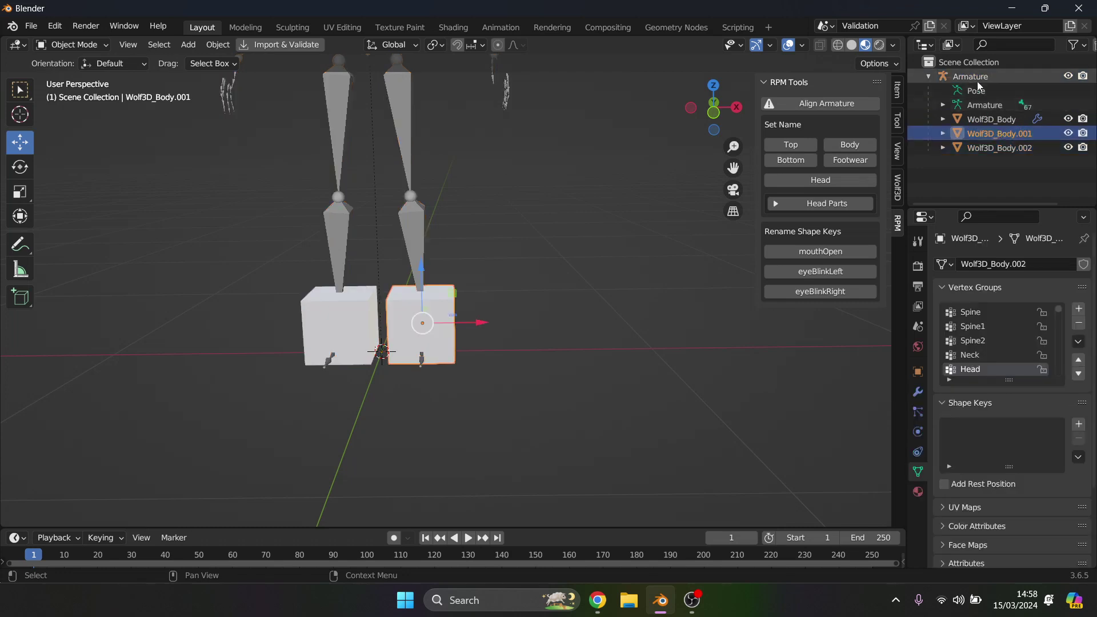
pyautogui.keyDown('ctrl'); pyautogui.click(980, 135); pyautogui.keyUp('ctrl')
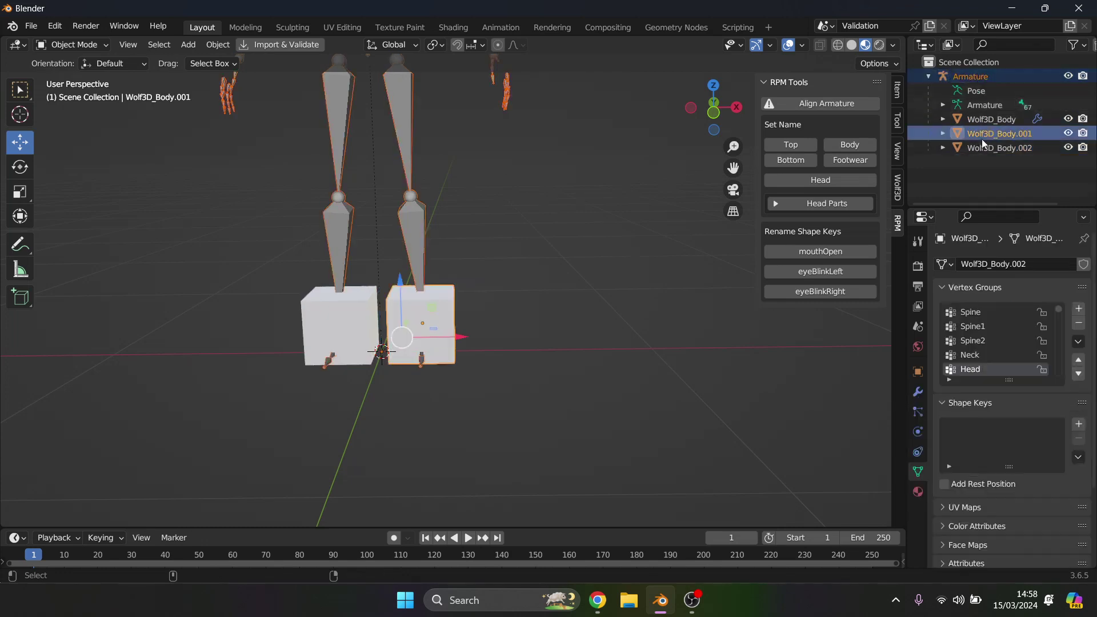
pyautogui.click(215, 45)
pyautogui.moveTo(270, 252)
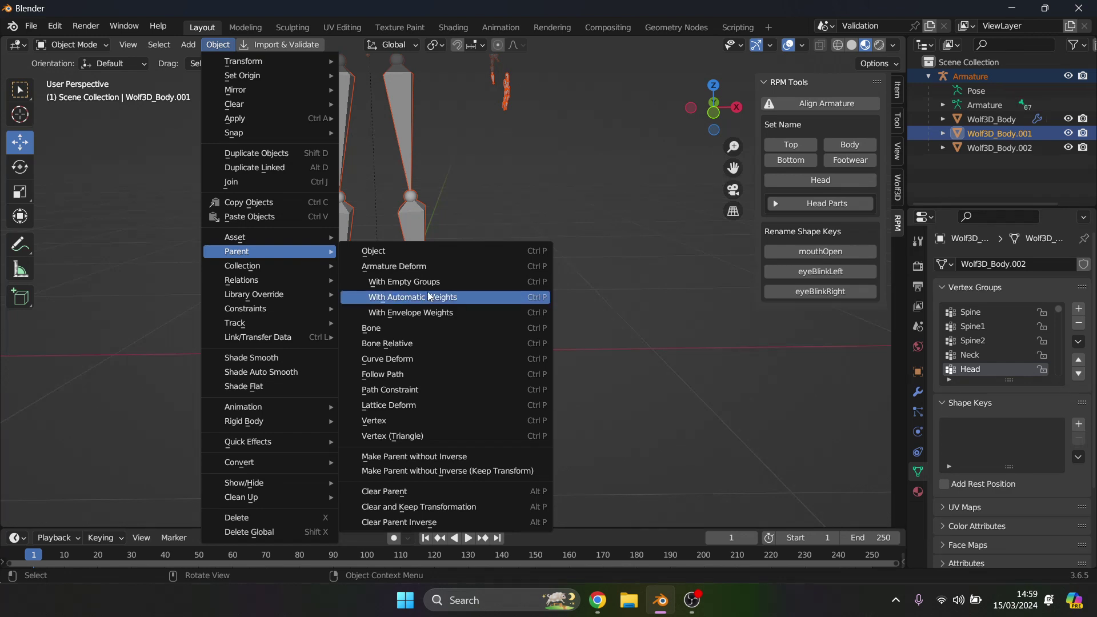
pyautogui.click(412, 281)
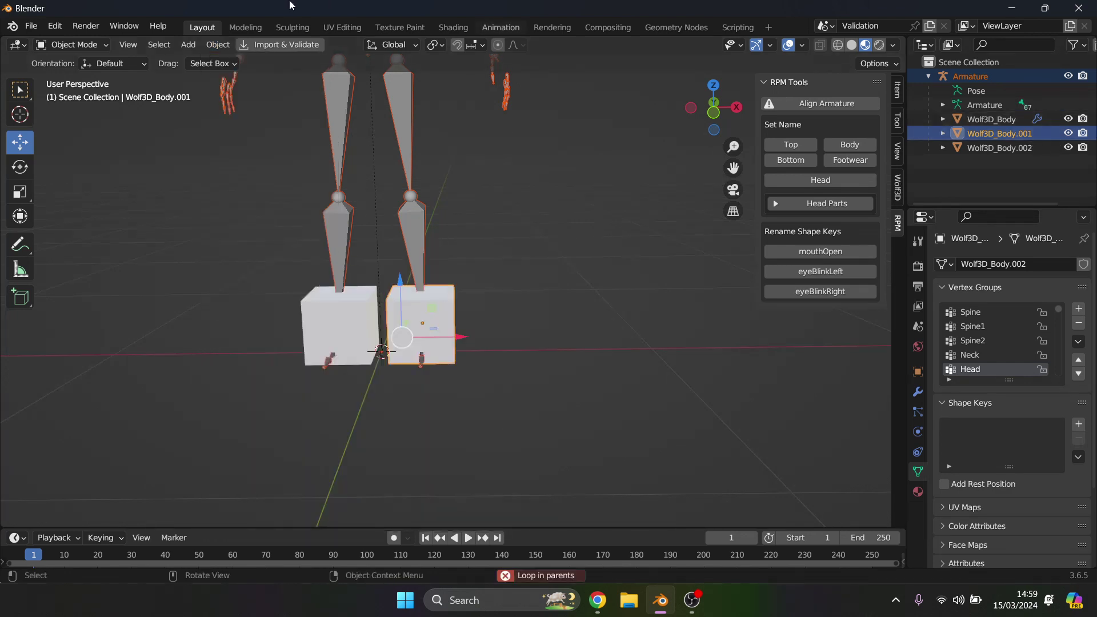
# Step: Weight paint the left foot cube at weight 1.000 for the LeftFoot bone, hiding the cube briefly to pick the bone, and return to Object Mode
pyautogui.click(71, 44)
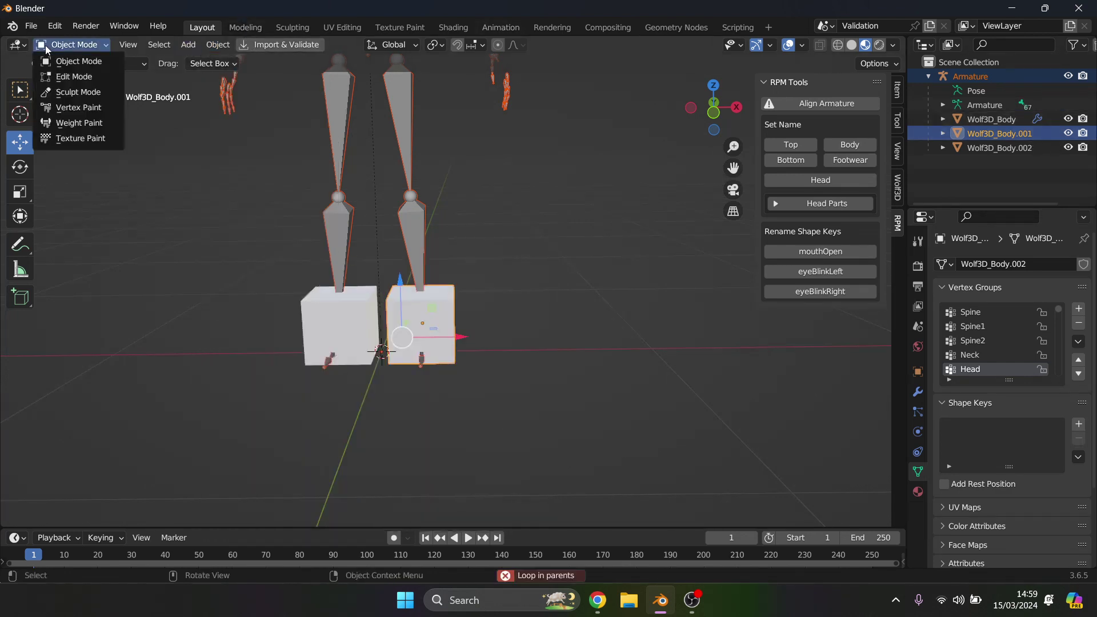
pyautogui.click(74, 124)
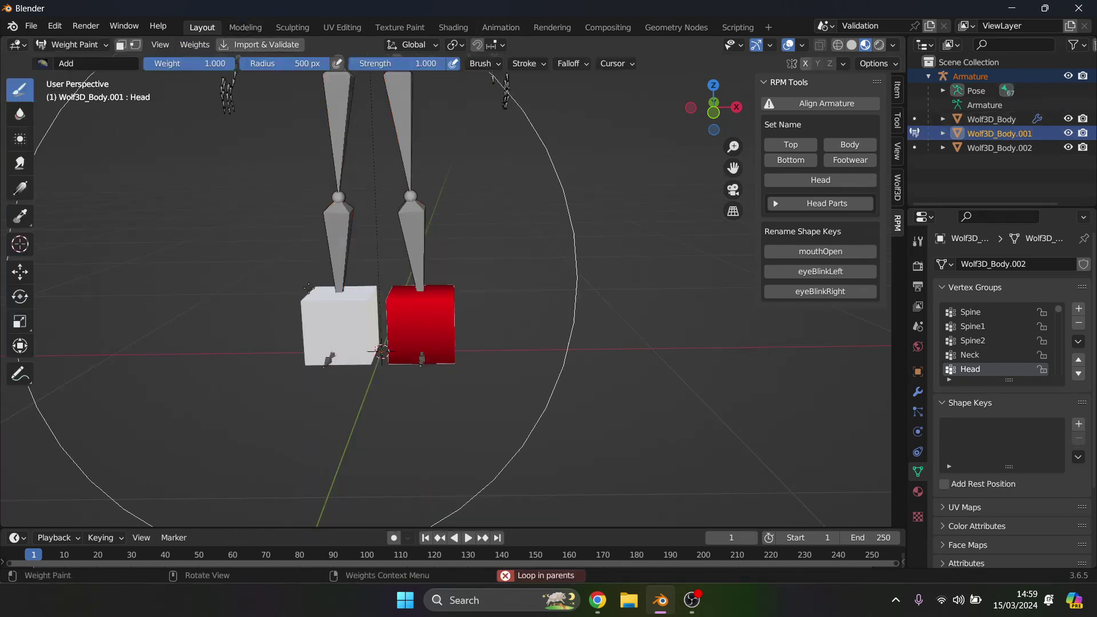
pyautogui.click(1067, 133)
pyautogui.keyDown('ctrl'); pyautogui.click(423, 323); pyautogui.keyUp('ctrl')
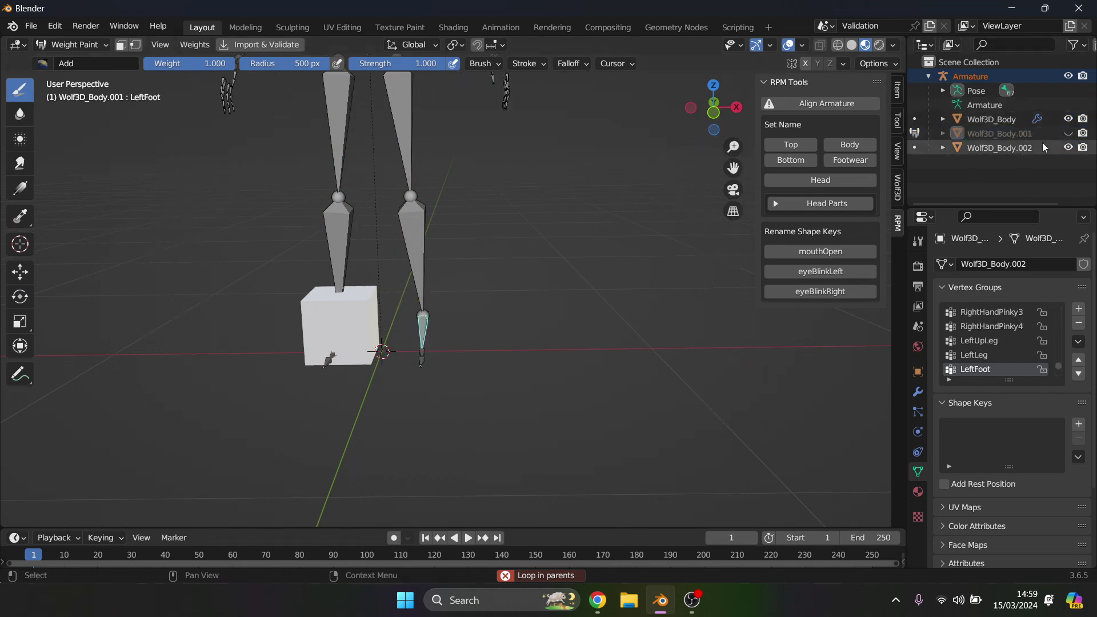
pyautogui.click(1067, 133)
pyautogui.click(419, 324)
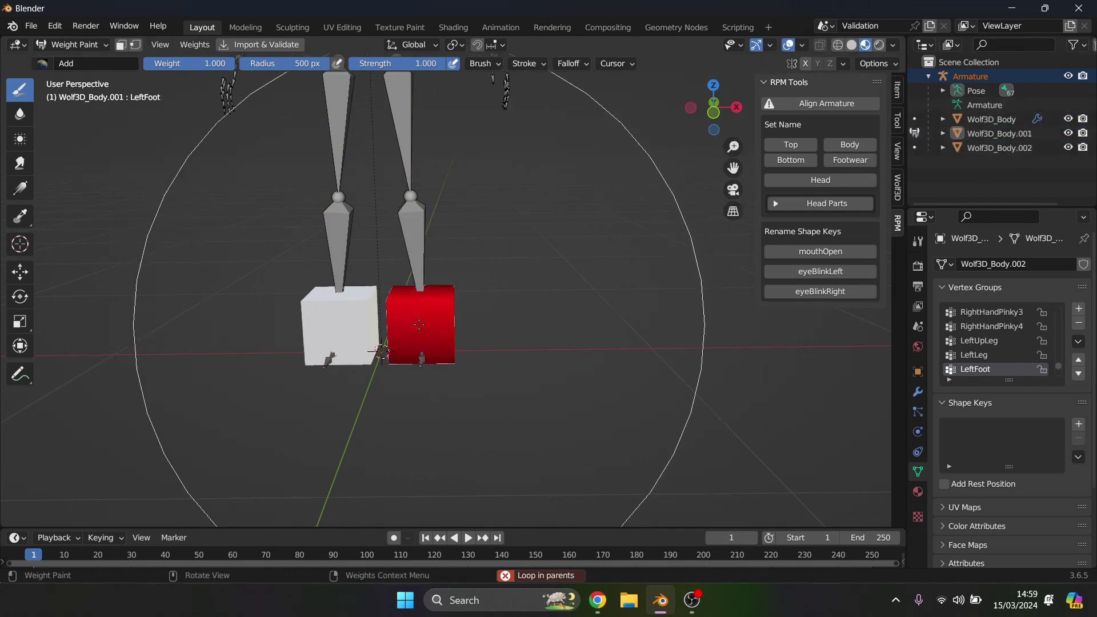
pyautogui.click(96, 47)
pyautogui.click(91, 65)
# Step: Select the armature with the right foot cube, weight paint the cube at 1.000 for the RightFoot bone, and return to Object Mode
pyautogui.click(978, 147)
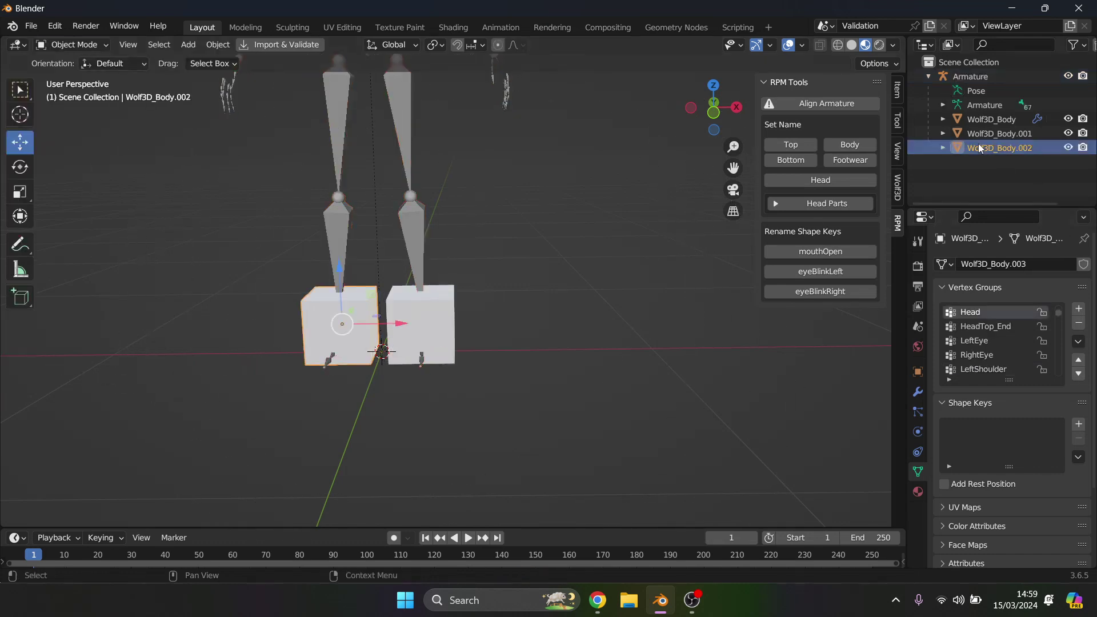
pyautogui.click(974, 77)
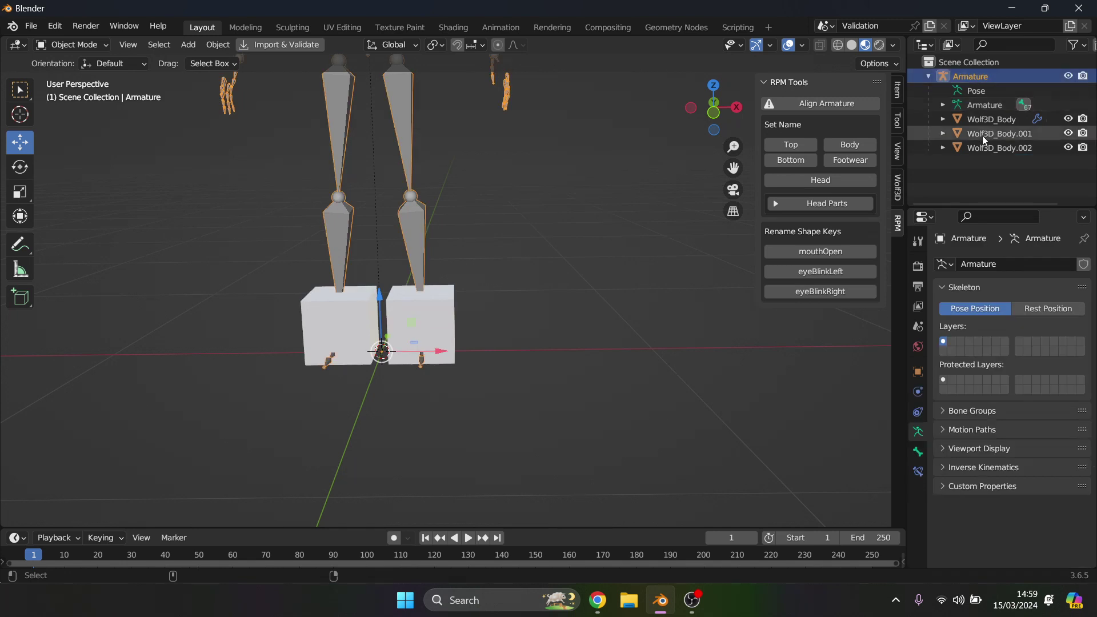
pyautogui.keyDown('ctrl'); pyautogui.click(979, 148); pyautogui.keyUp('ctrl')
pyautogui.click(80, 44)
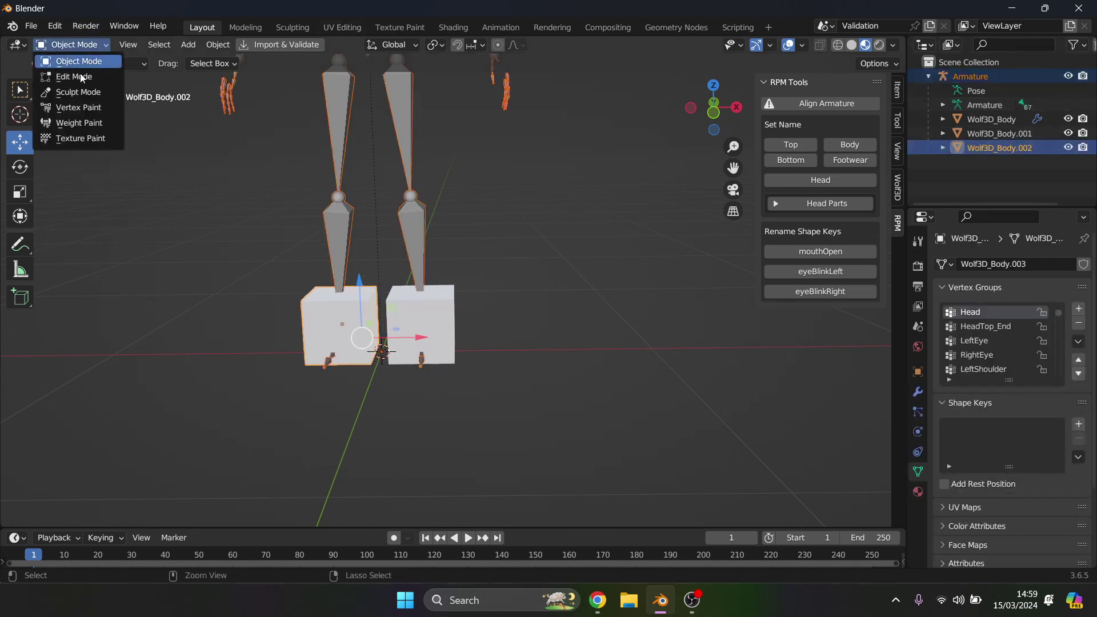
pyautogui.click(74, 123)
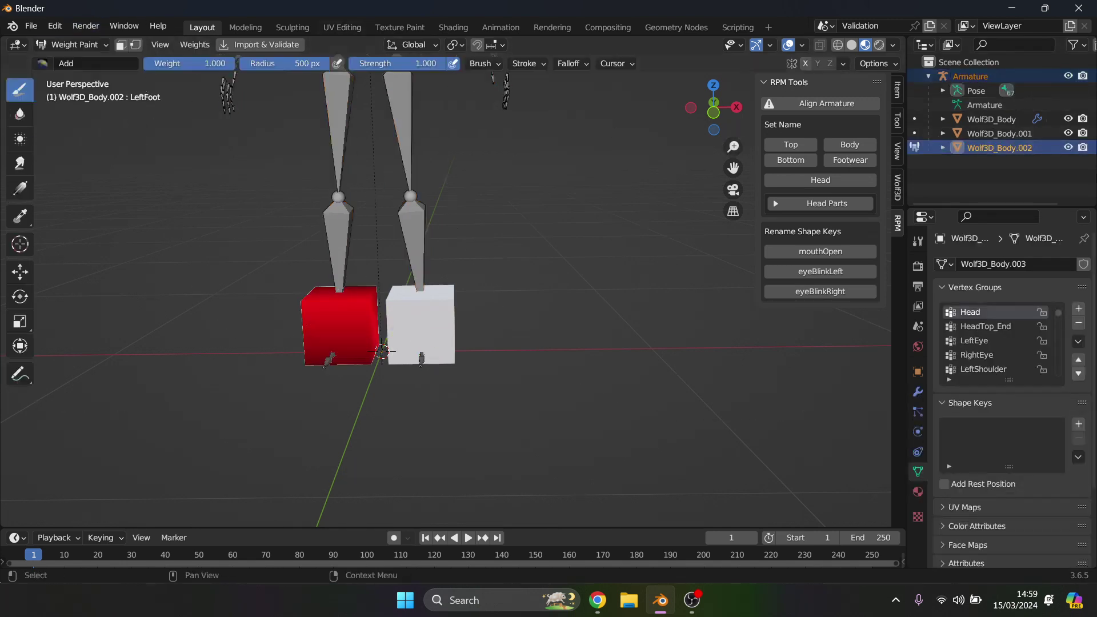
pyautogui.click(1067, 147)
pyautogui.keyDown('ctrl'); pyautogui.click(339, 322); pyautogui.keyUp('ctrl')
pyautogui.click(1068, 148)
pyautogui.click(343, 326)
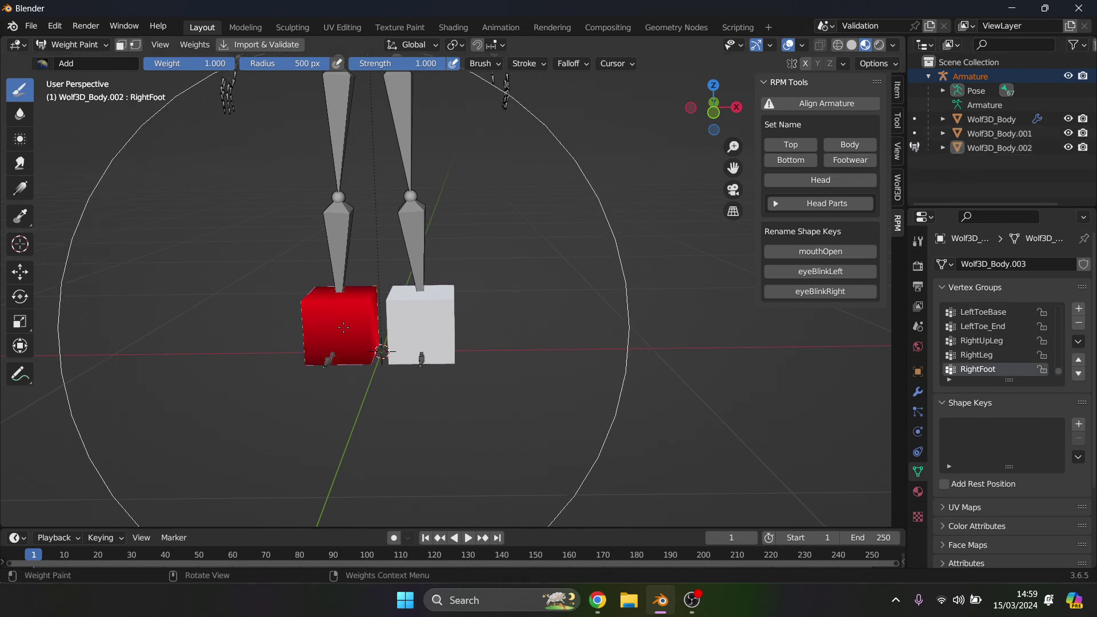
pyautogui.click(74, 45)
pyautogui.click(80, 61)
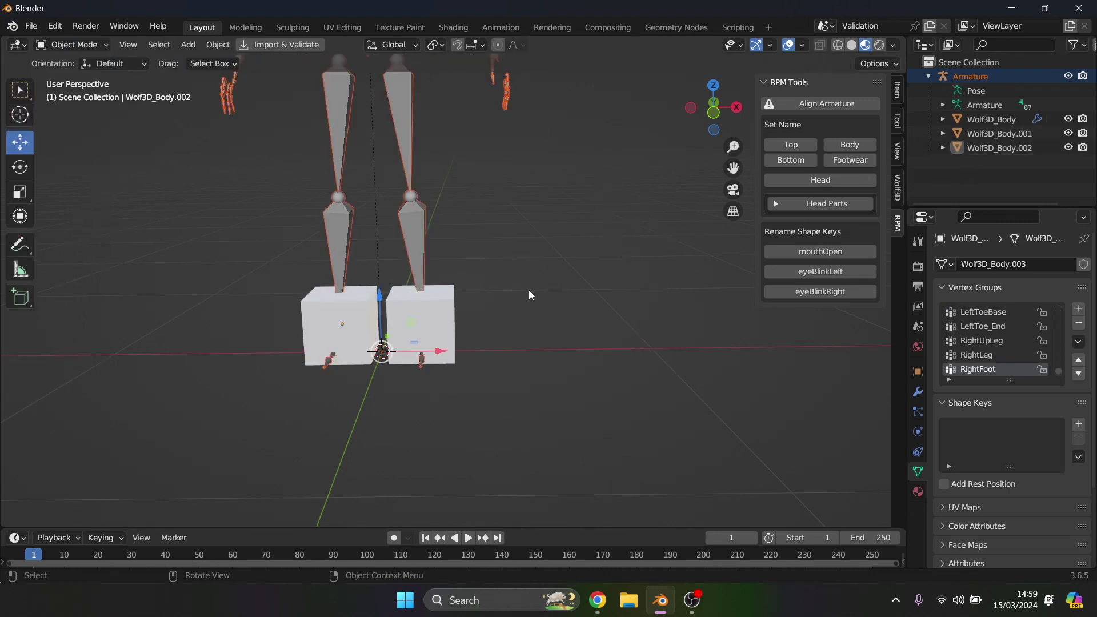
# Step: Join the two foot cubes into one mesh and name it as Bottom with RPM Tools
pyautogui.click(993, 132)
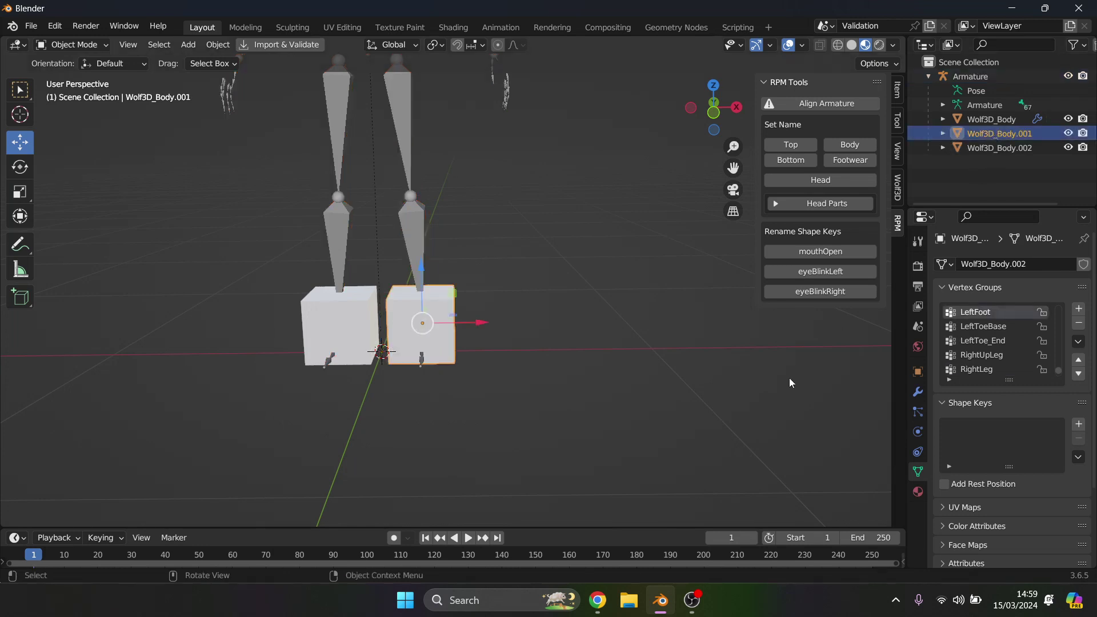
pyautogui.keyDown('ctrl'); pyautogui.click(988, 148); pyautogui.keyUp('ctrl')
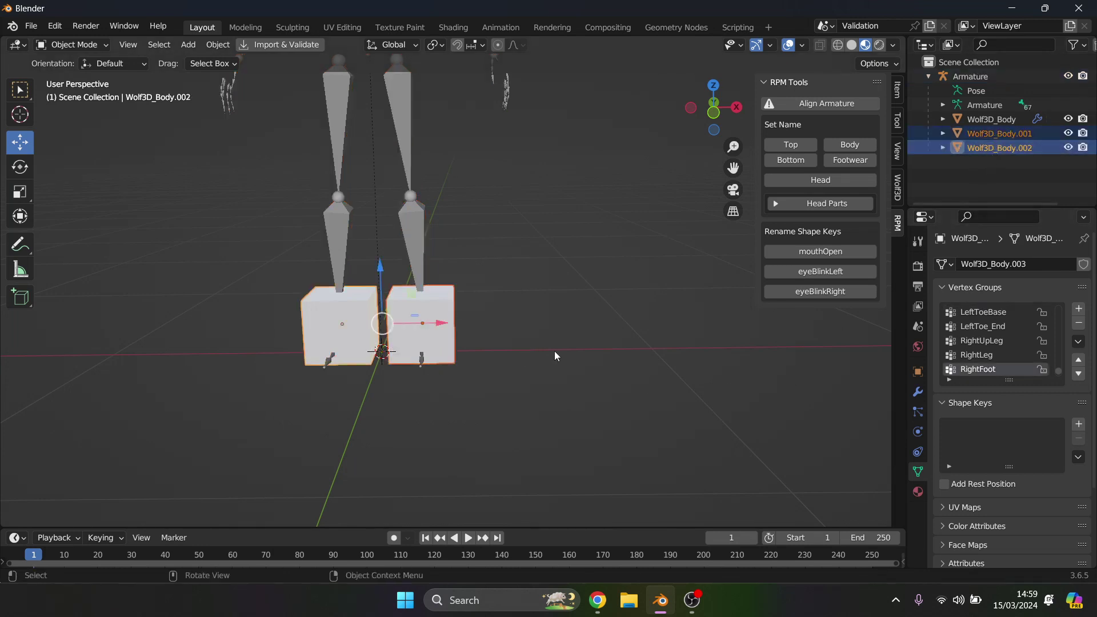
pyautogui.hotkey('ctrl', 'j')
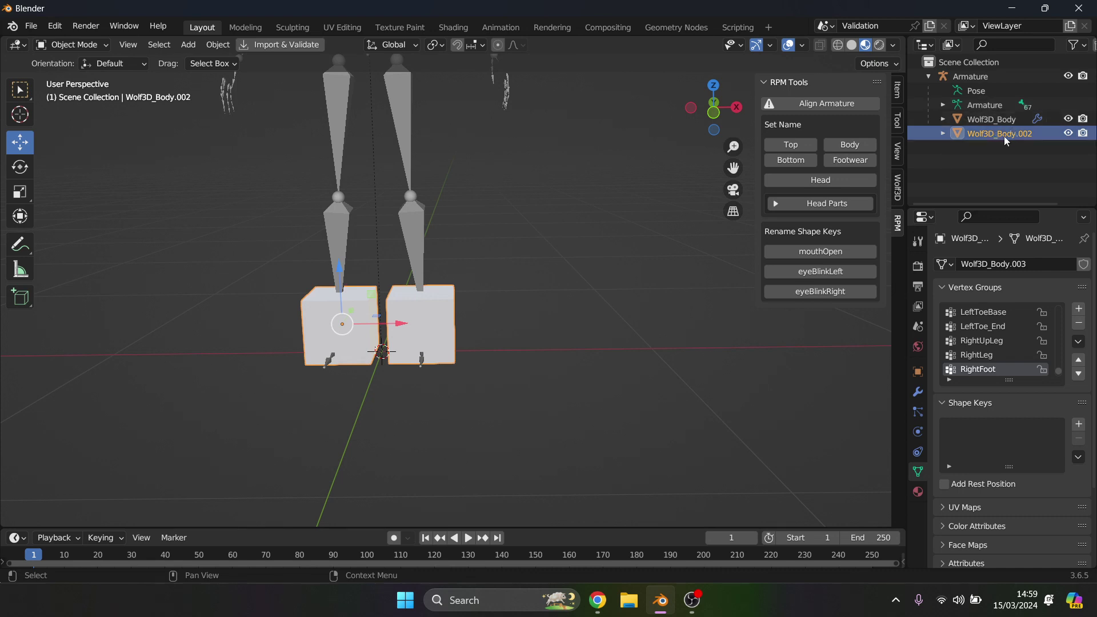
pyautogui.click(799, 162)
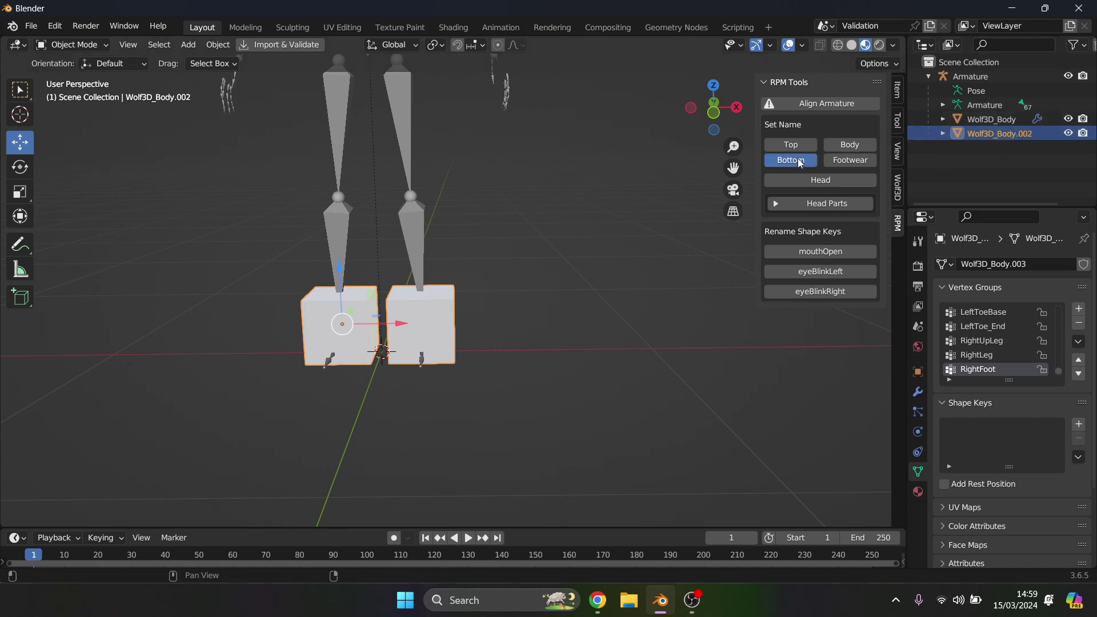
# Step: Remove the Wolf3D_Outfit_Bottom and Wolf3D_Body.002 material slots from the joined foot mesh
pyautogui.click(917, 491)
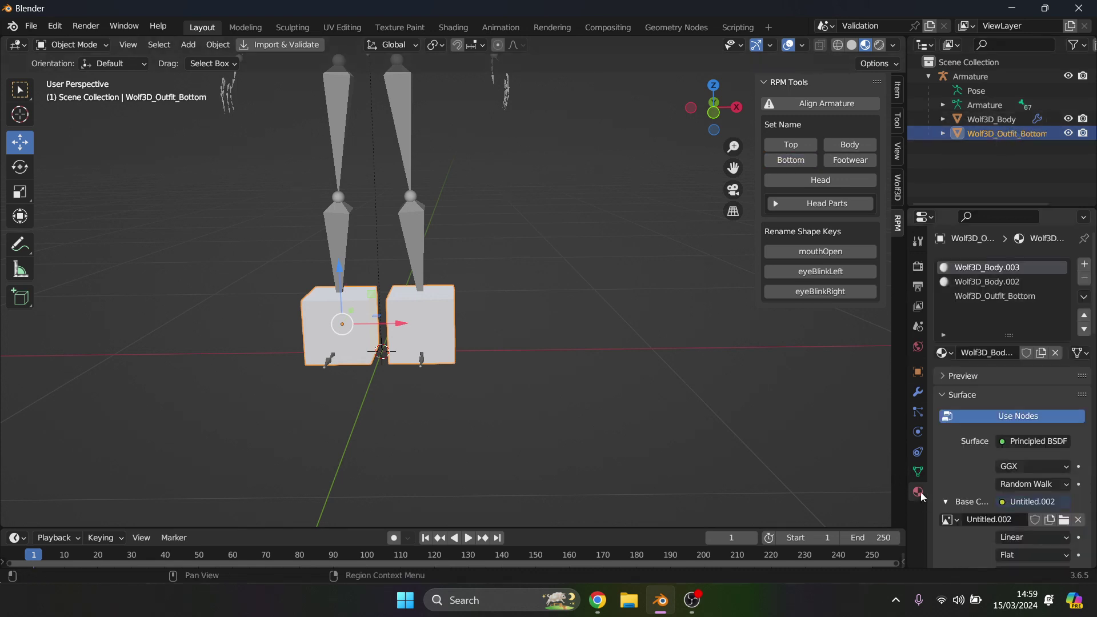
pyautogui.click(1030, 298)
pyautogui.click(1084, 279)
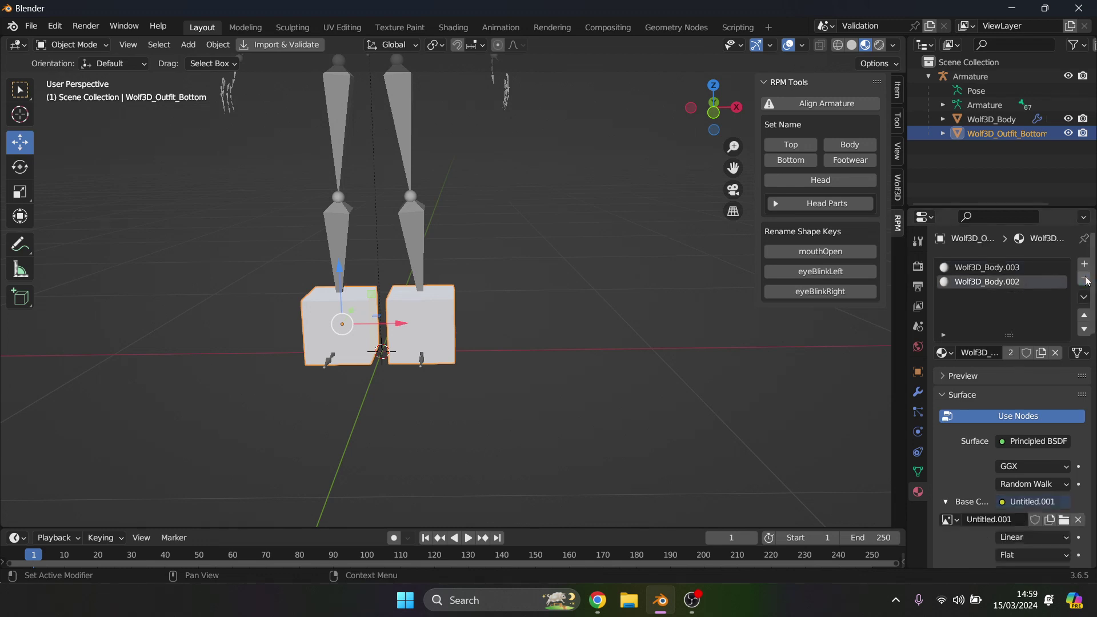
pyautogui.click(1084, 279)
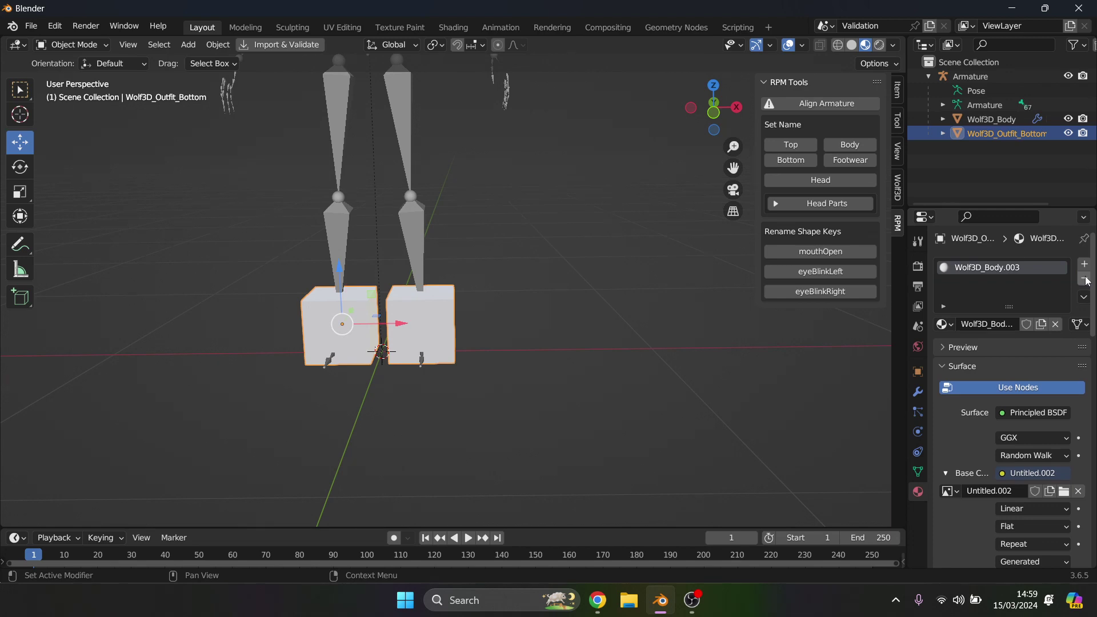
# Step: Assign the existing Wolf3D_Body material to the Wolf3D_Outfit_Bottom foot mesh in place of Wolf3D_Body.003
pyautogui.click(976, 119)
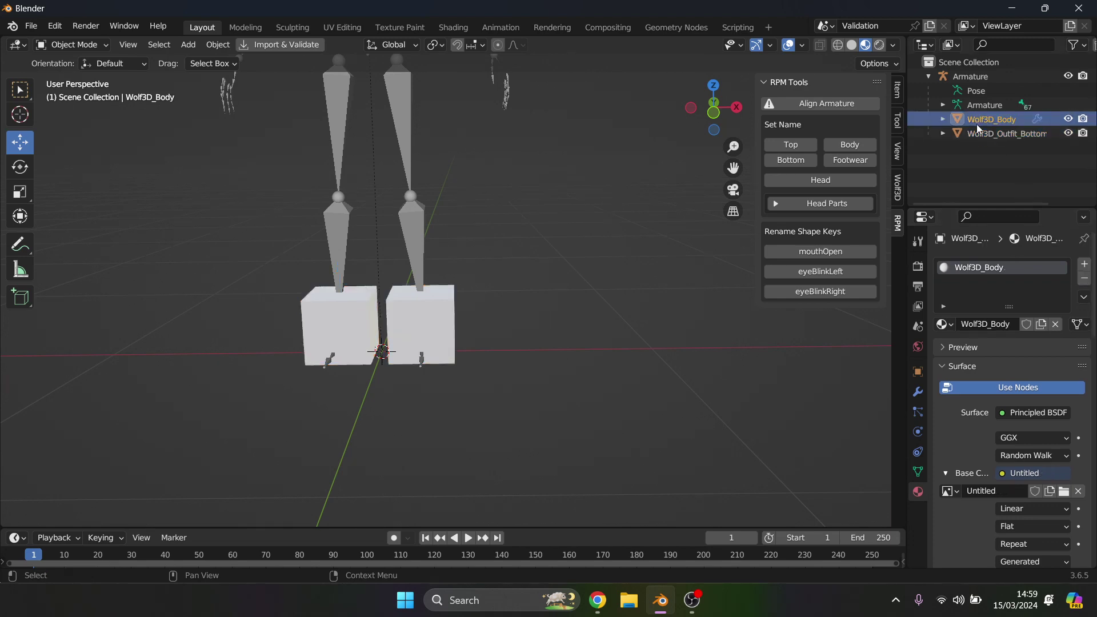
pyautogui.click(981, 137)
pyautogui.click(944, 323)
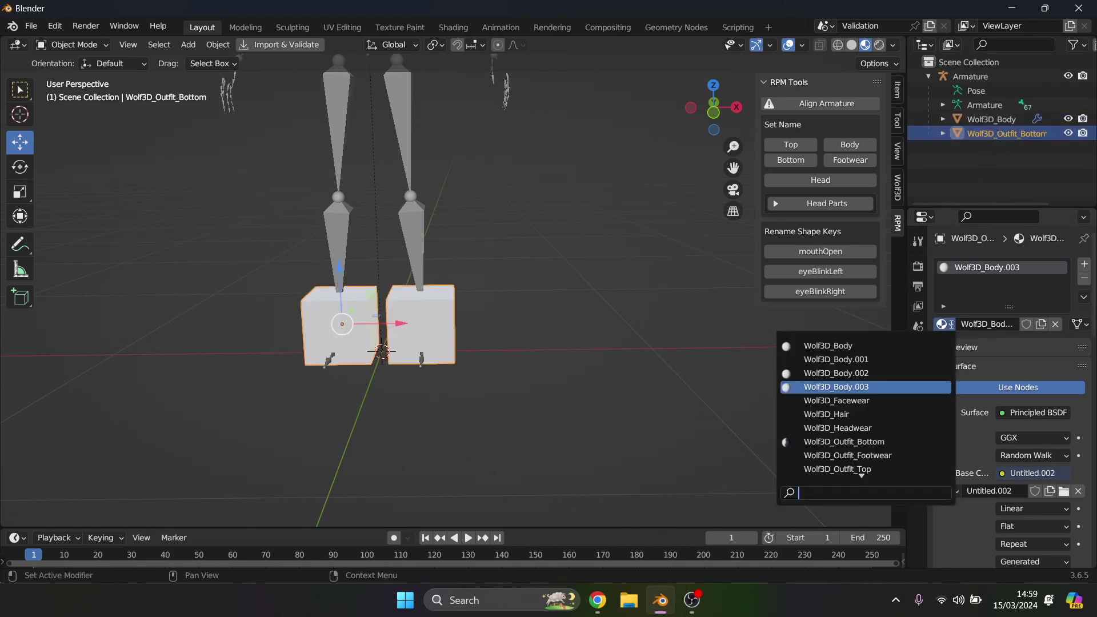
pyautogui.click(838, 347)
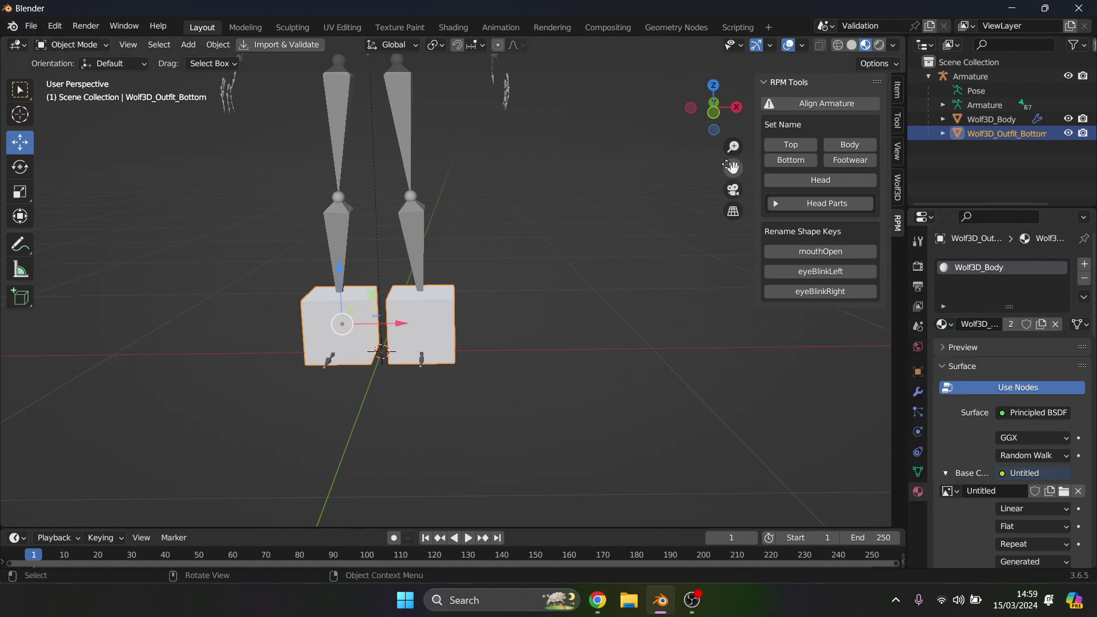
# Step: Export the rigged model with its foot cubes to untitled.glb
pyautogui.scroll(-2, 654, 199)
pyautogui.scroll(-2, 654, 200)
pyautogui.moveTo(713, 111); pyautogui.dragTo(661, 114)
pyautogui.moveTo(733, 170); pyautogui.dragTo(738, 254)
pyautogui.click(27, 33)
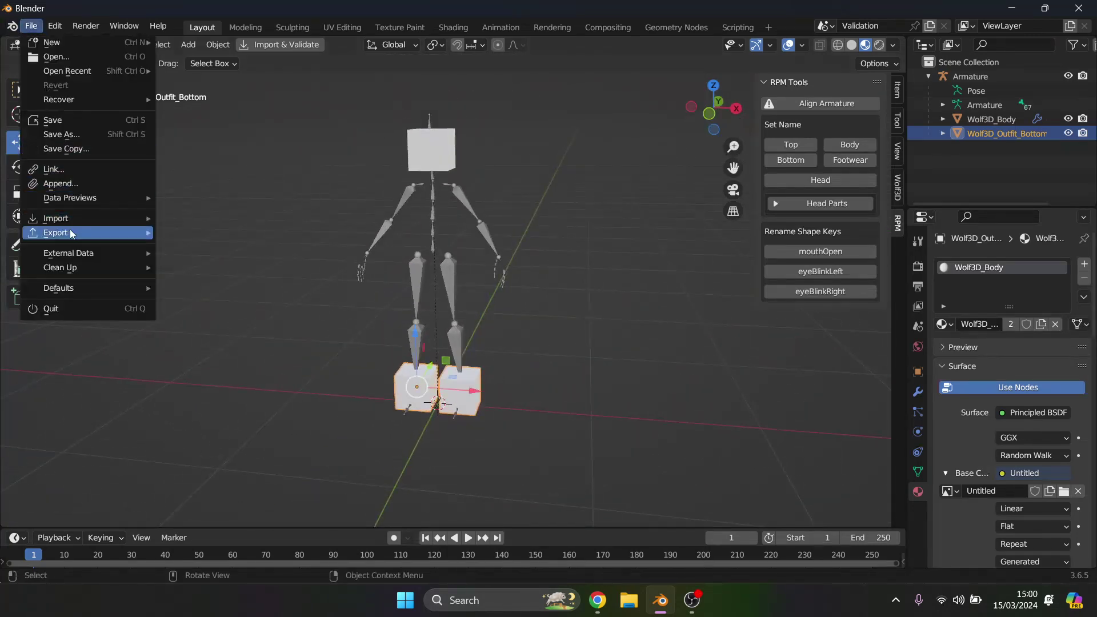
pyautogui.moveTo(83, 233)
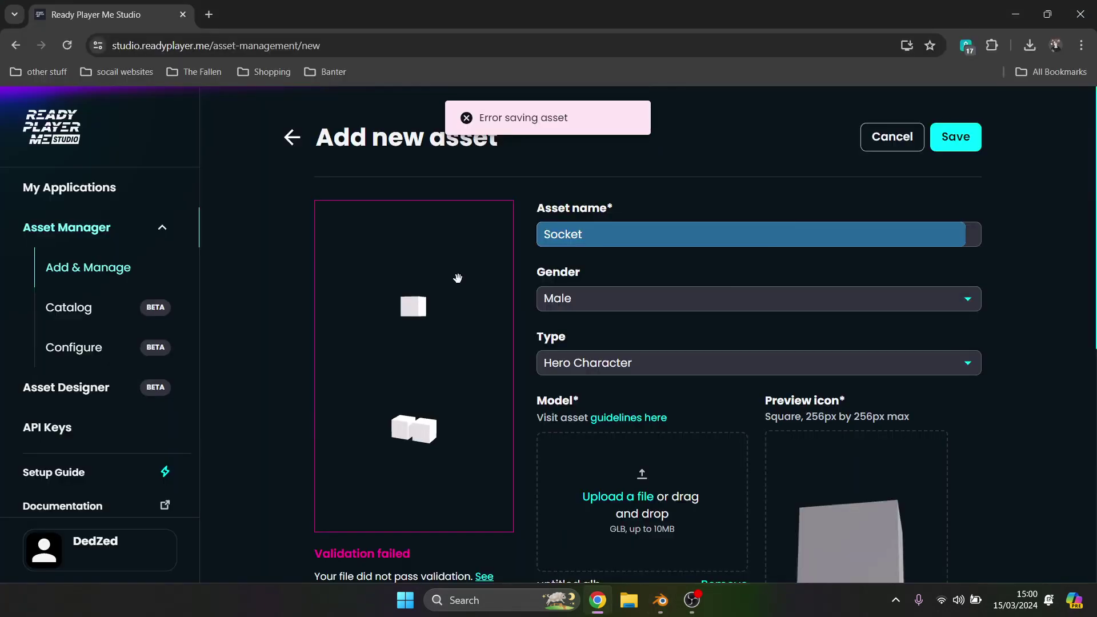
# Step: Open the validation log for the rejected Socket asset in Ready Player Me Studio
pyautogui.scroll(-3, 457, 278)
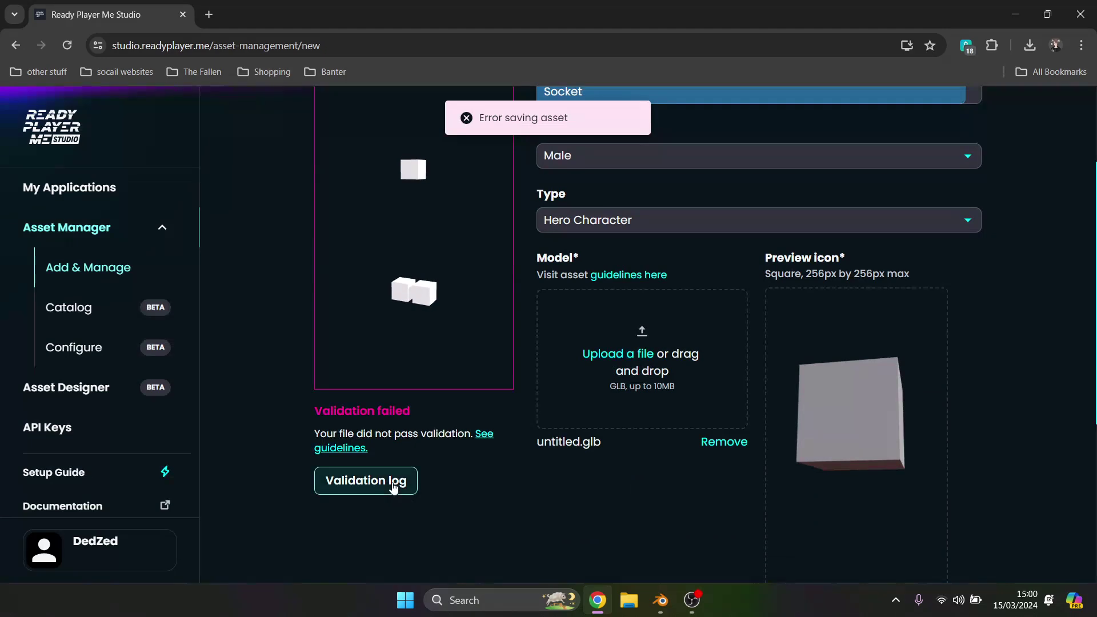
pyautogui.click(392, 484)
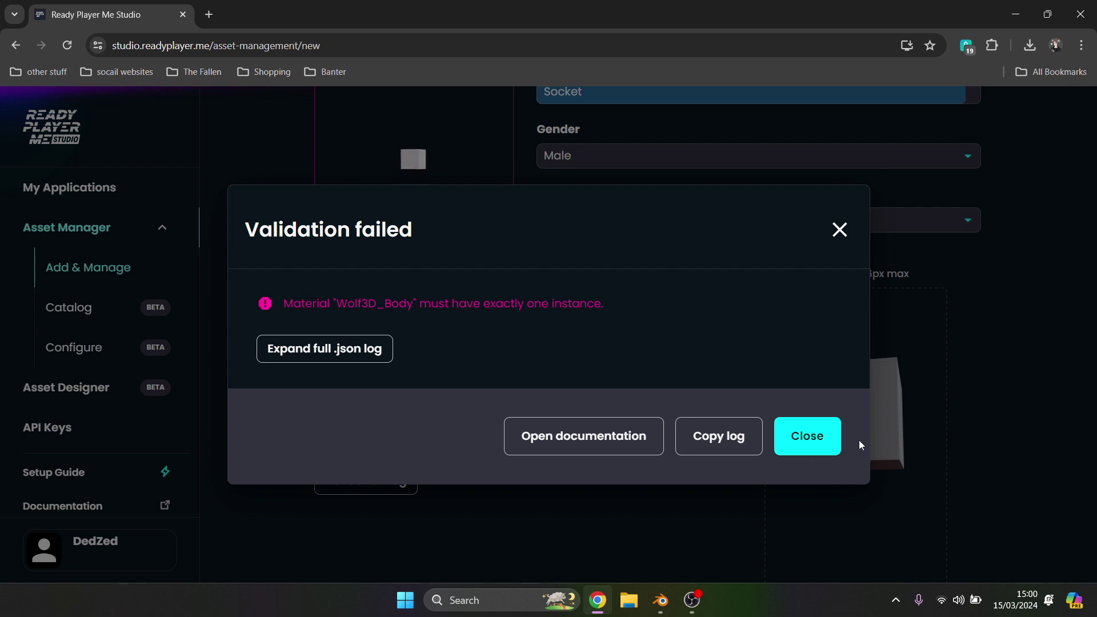
# Step: Switch to Blender and make the Wolf3D_Body material on Wolf3D_Outfit_Bottom a single-user copy
pyautogui.click(660, 600)
pyautogui.click(979, 122)
pyautogui.click(981, 135)
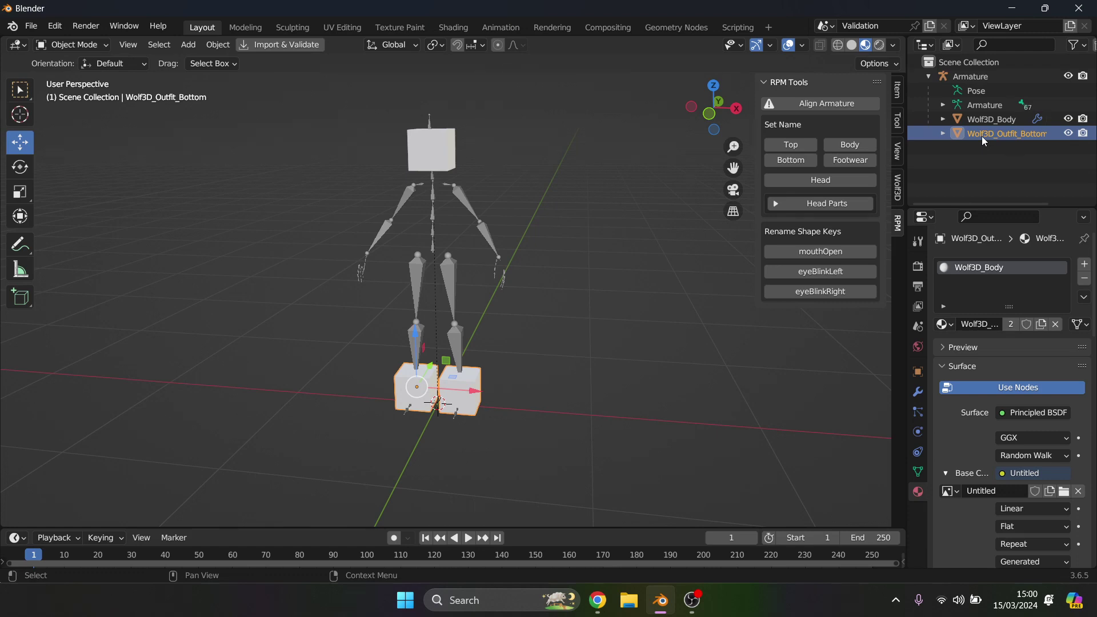
pyautogui.click(1011, 324)
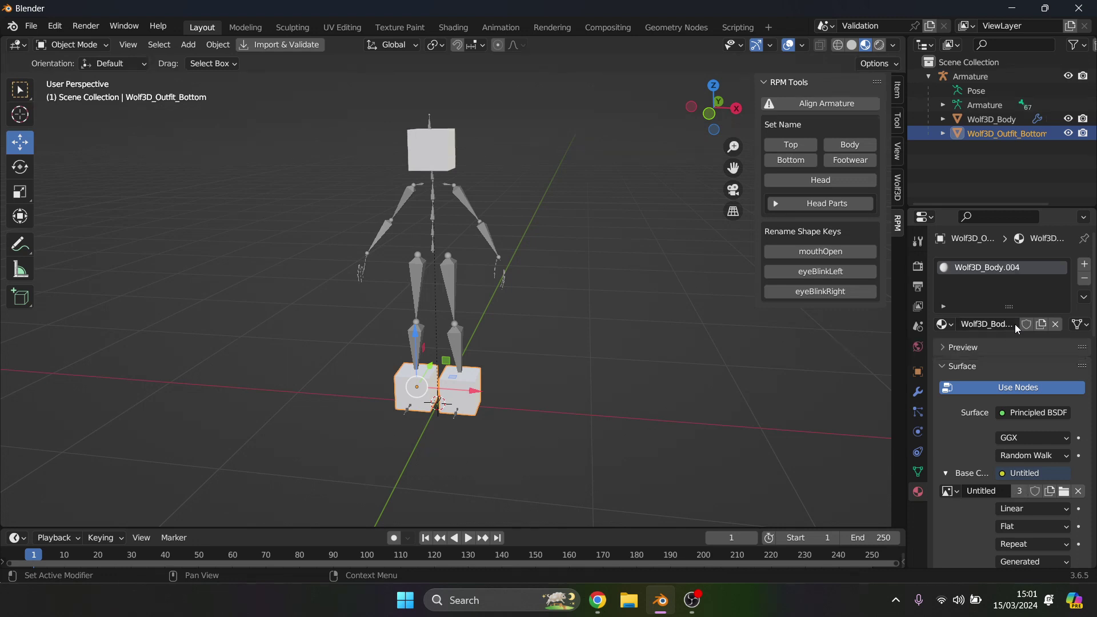
# Step: Rename the foot mesh's material as Wolf3D_Outfit_Bottom
pyautogui.doubleClick(1031, 268)
pyautogui.click(1031, 268)
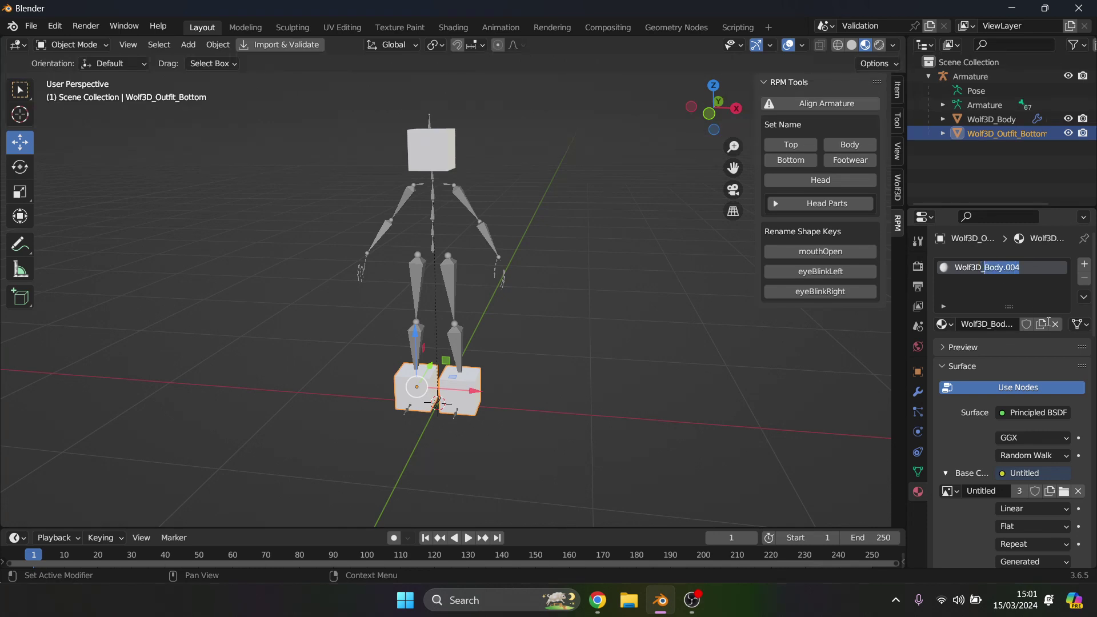
pyautogui.write('Outfit_Bottom')
pyautogui.press('Return')
pyautogui.doubleClick(1059, 269)
pyautogui.click(1060, 266)
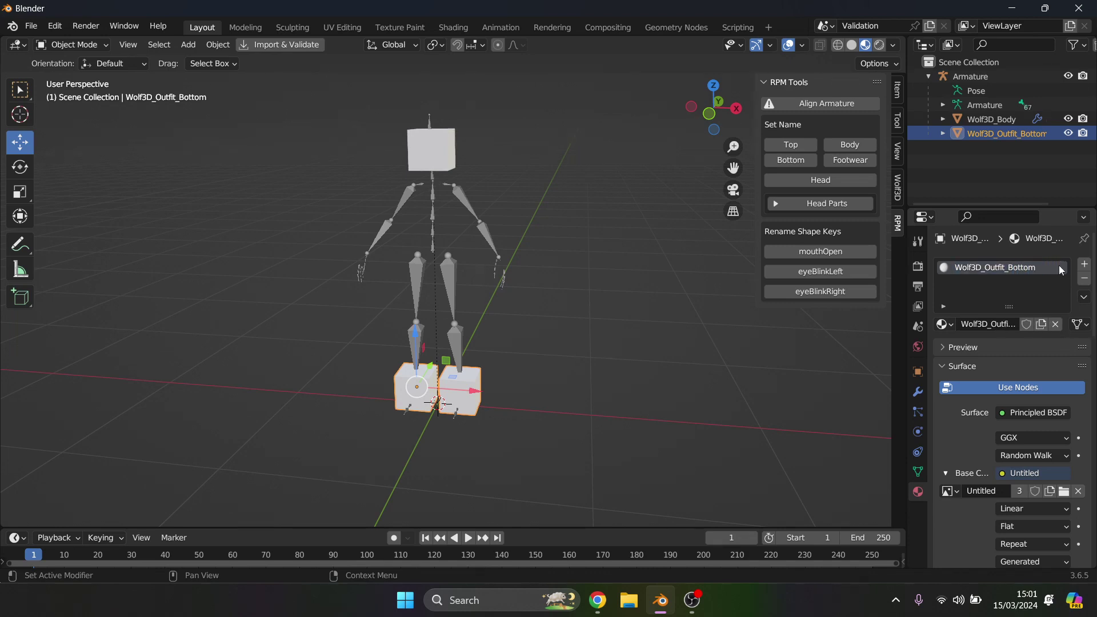
# Step: Export the scene as glTF Binary over untitled.glb in the Documents folder
pyautogui.click(28, 25)
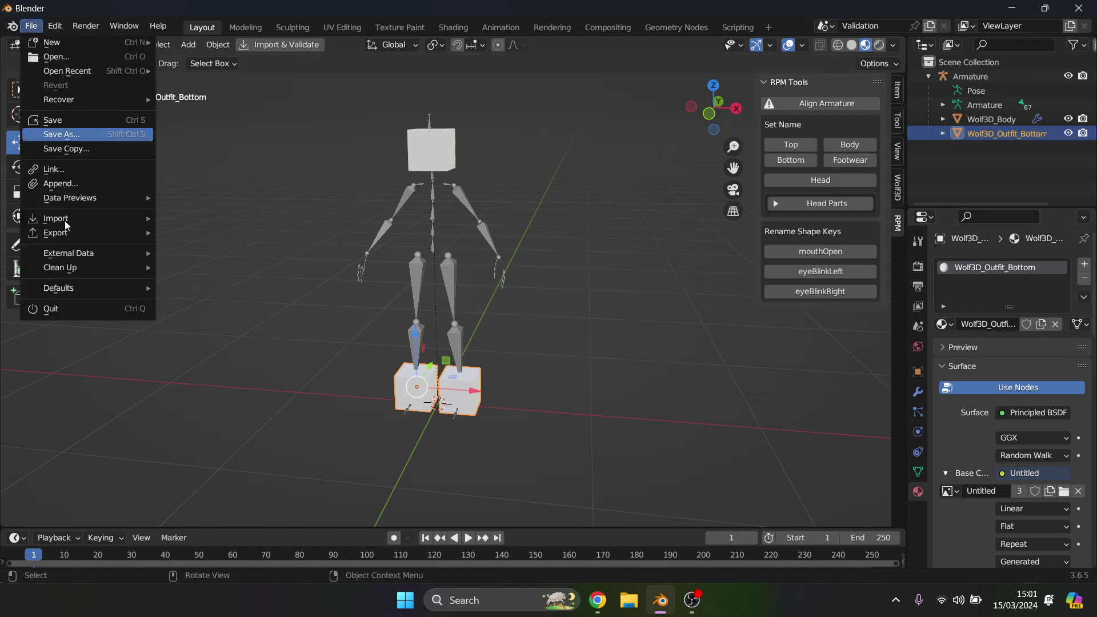
pyautogui.moveTo(66, 234)
pyautogui.click(251, 389)
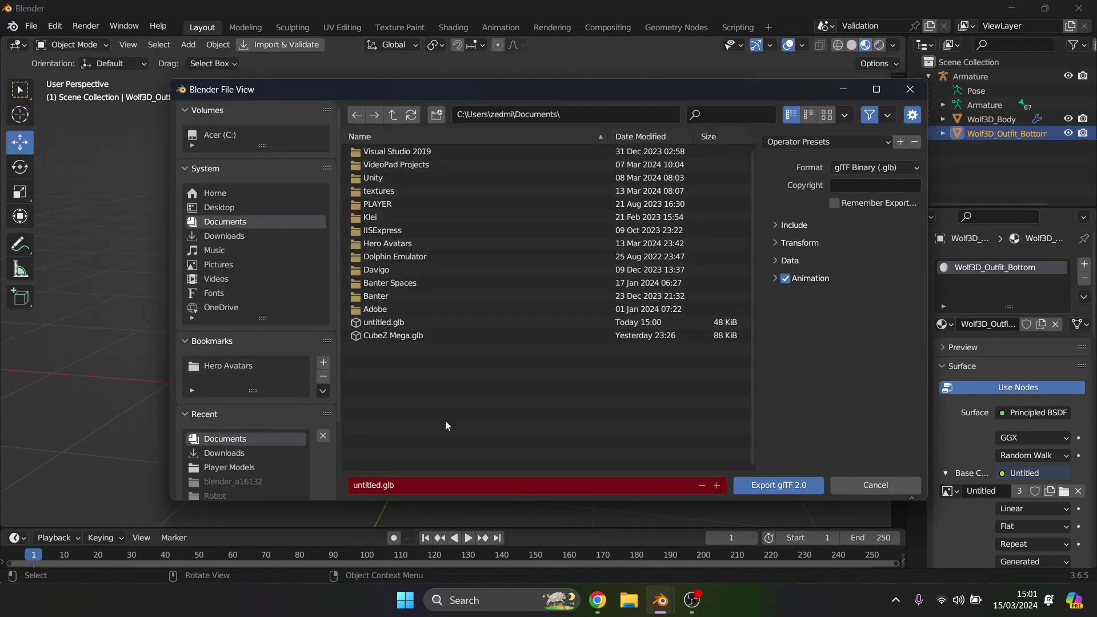
pyautogui.click(778, 484)
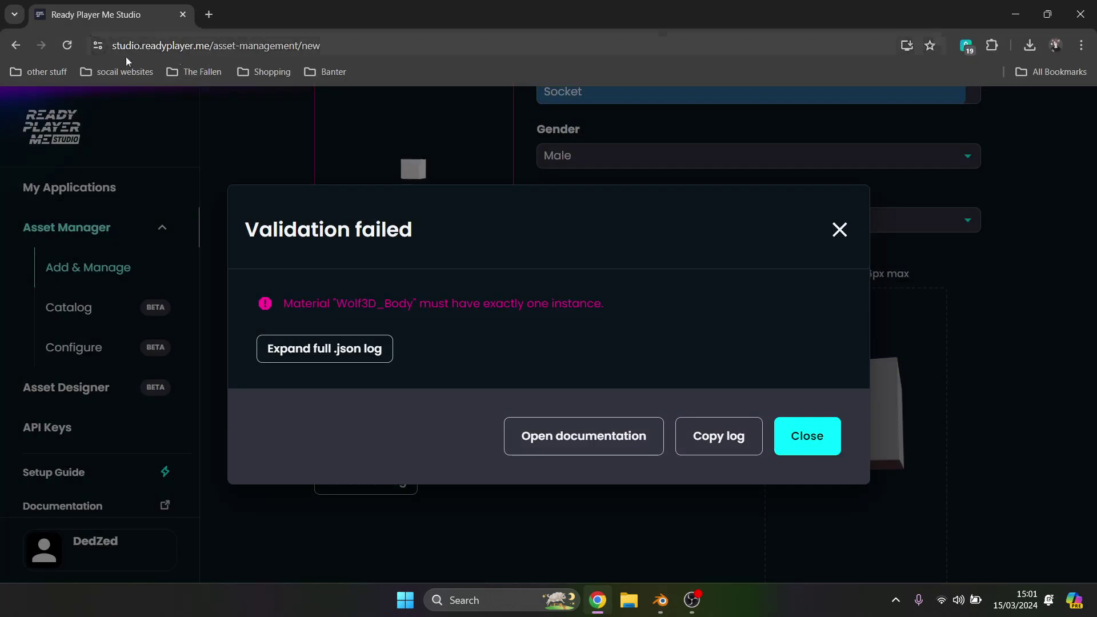
# Step: Reload Ready Player Me Studio's new-asset form, name the asset Socket and set its type to Hero Character
pyautogui.click(64, 49)
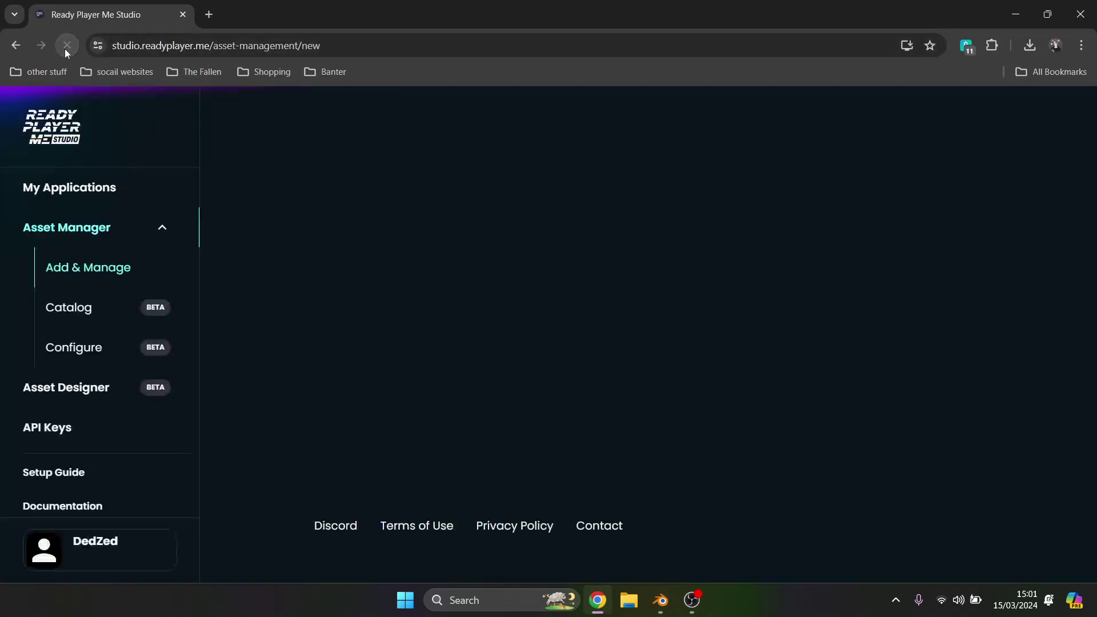
pyautogui.click(620, 233)
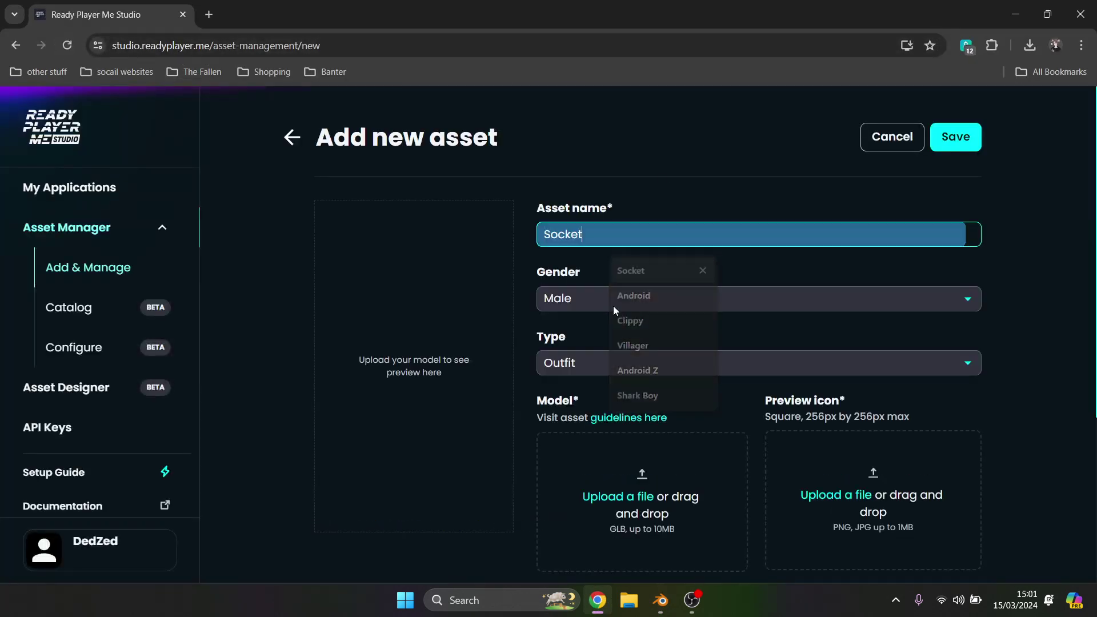
pyautogui.click(594, 361)
pyautogui.click(594, 420)
# Step: Upload untitled.glb from the Documents folder as the asset's model
pyautogui.click(617, 497)
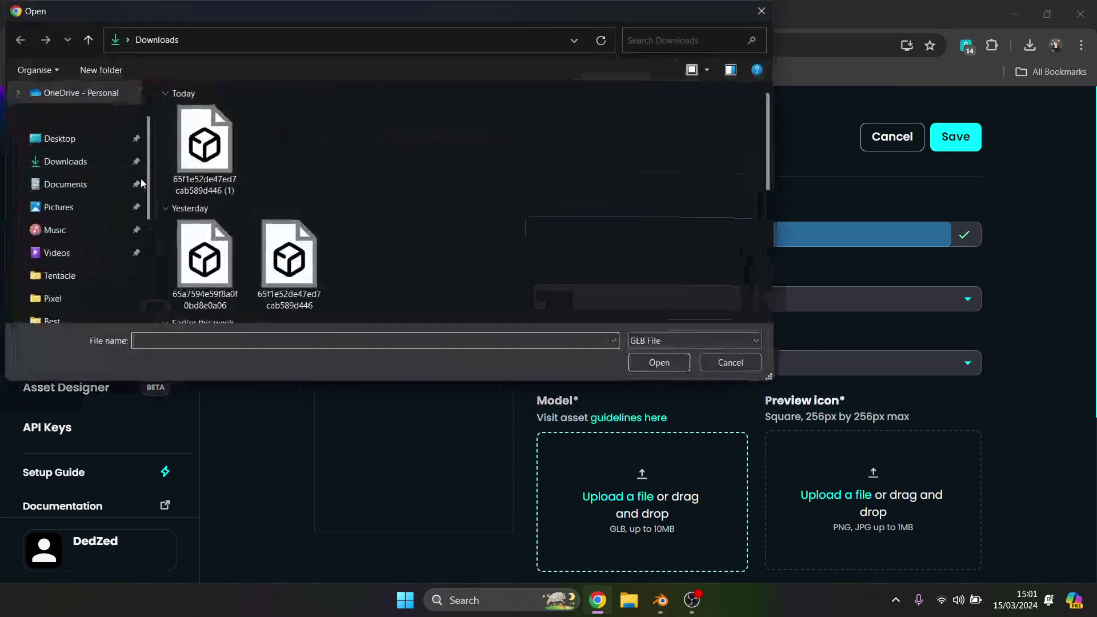
pyautogui.click(105, 190)
pyautogui.doubleClick(221, 313)
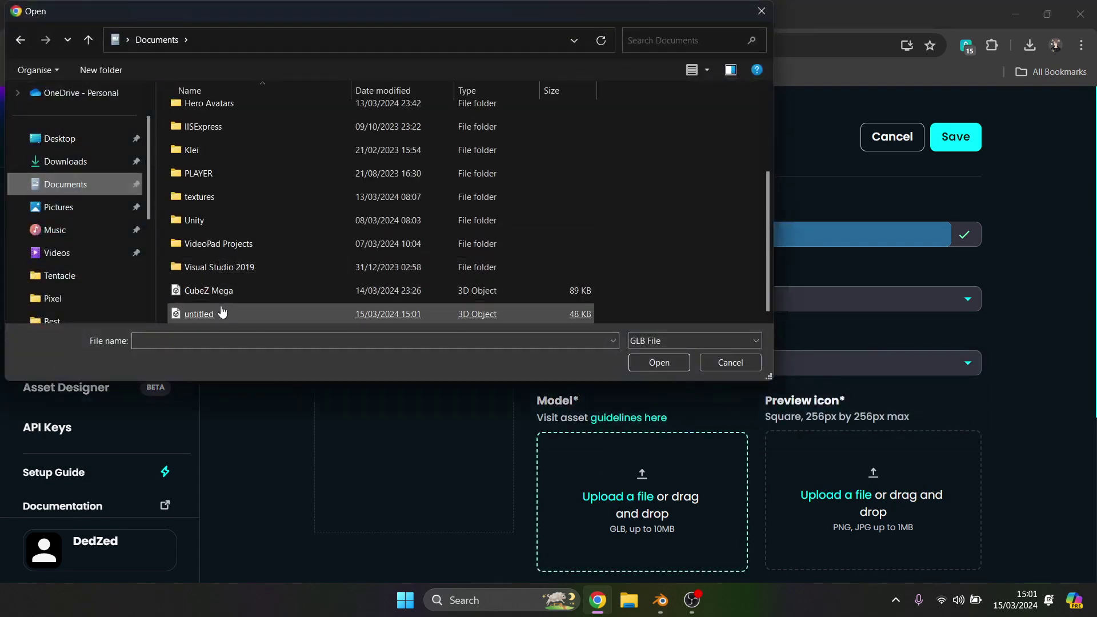
# Step: Upload the cube image from the Downloads folder as the preview icon and save the asset
pyautogui.click(845, 495)
pyautogui.click(74, 162)
pyautogui.doubleClick(221, 140)
pyautogui.scroll(-5, 1069, 429)
pyautogui.scroll(5, 1053, 225)
pyautogui.click(975, 141)
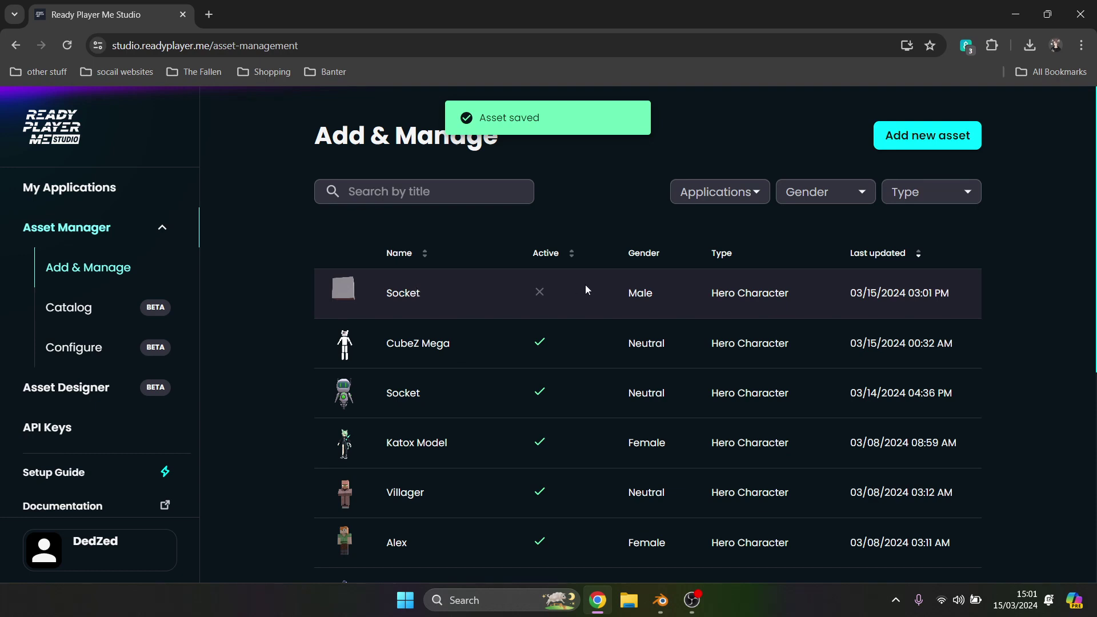
# Step: Switch to Blender and clear the object selection
pyautogui.click(665, 599)
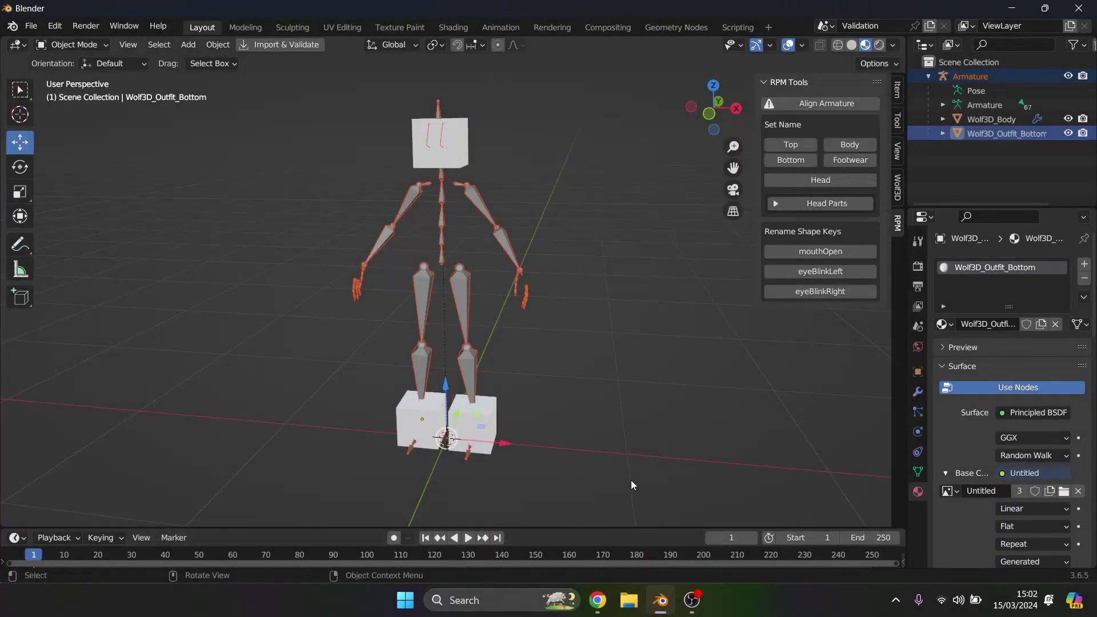
pyautogui.click(685, 462)
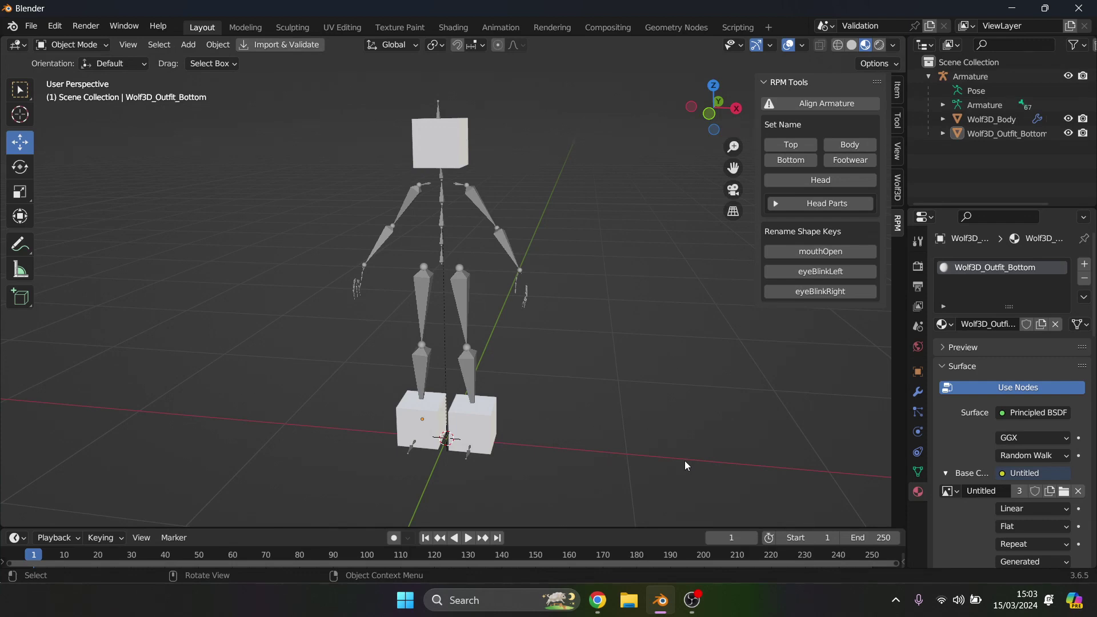
# Step: Return to Ready Player Me Studio, open the male Socket asset for editing and remove its model file
pyautogui.click(598, 599)
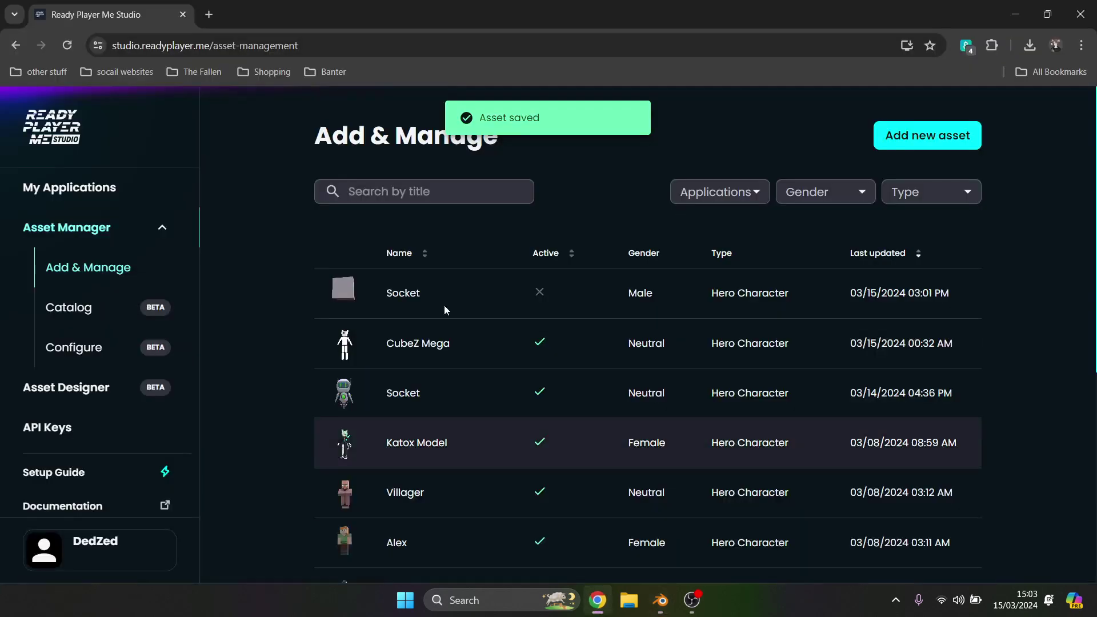
pyautogui.click(400, 293)
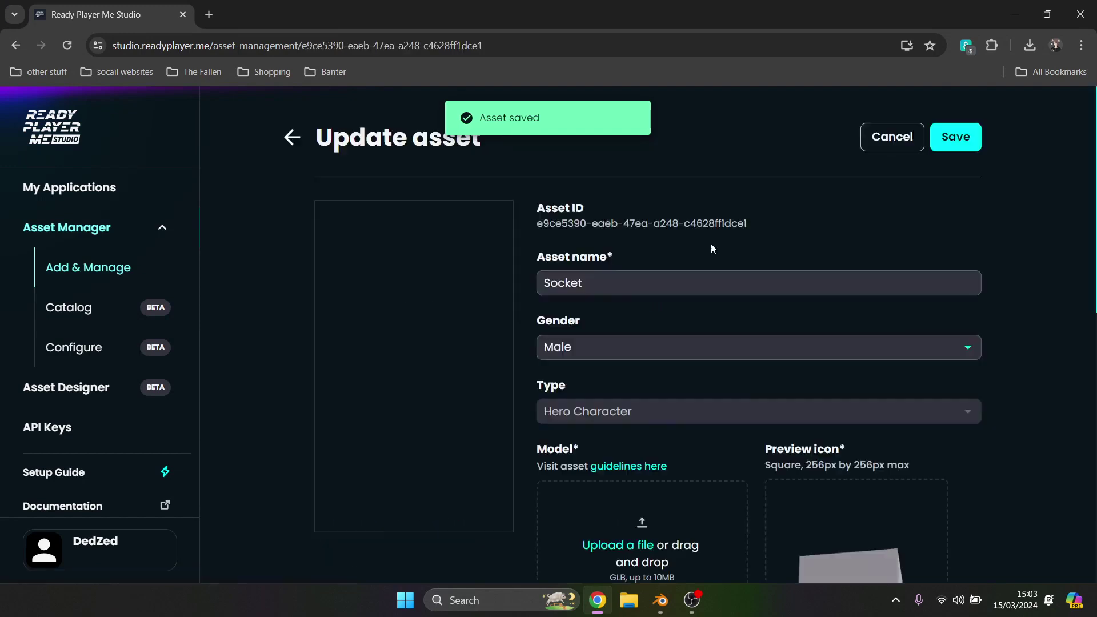
pyautogui.scroll(-3, 566, 382)
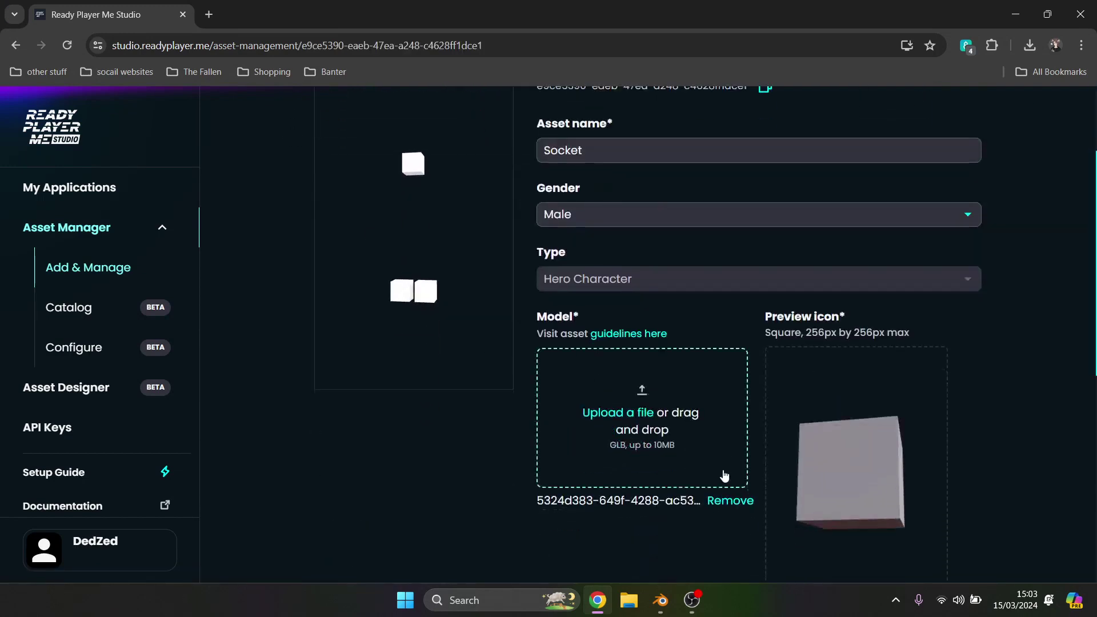
pyautogui.click(731, 503)
# Step: Upload untitled.glb from the Documents folder as the Socket asset's replacement model and try to save it
pyautogui.click(617, 413)
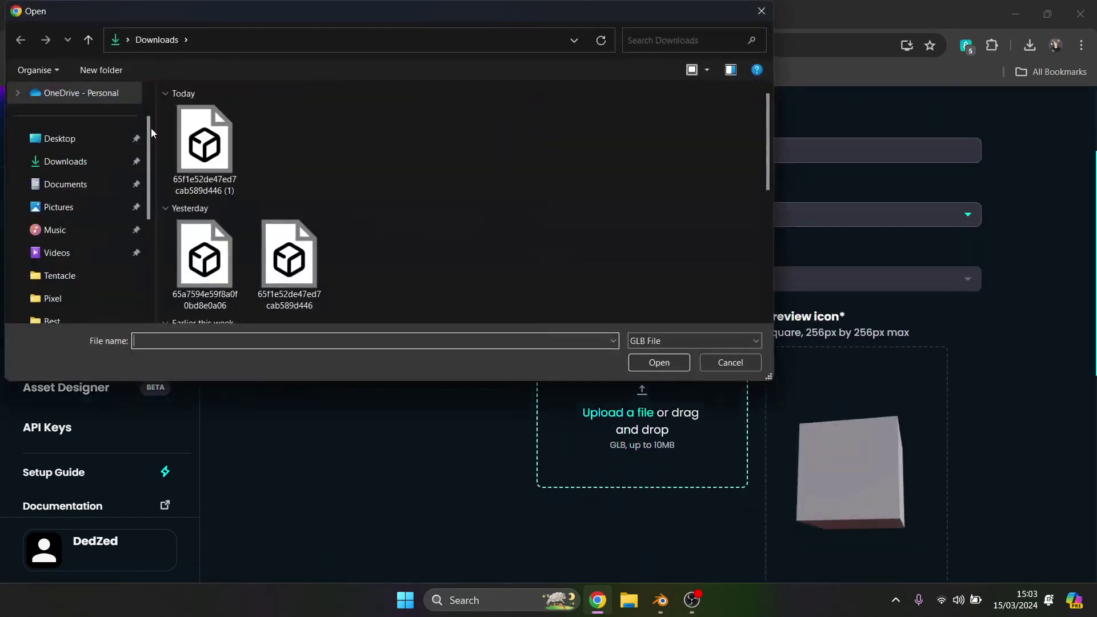
pyautogui.click(74, 183)
pyautogui.scroll(-5, 240, 239)
pyautogui.doubleClick(217, 317)
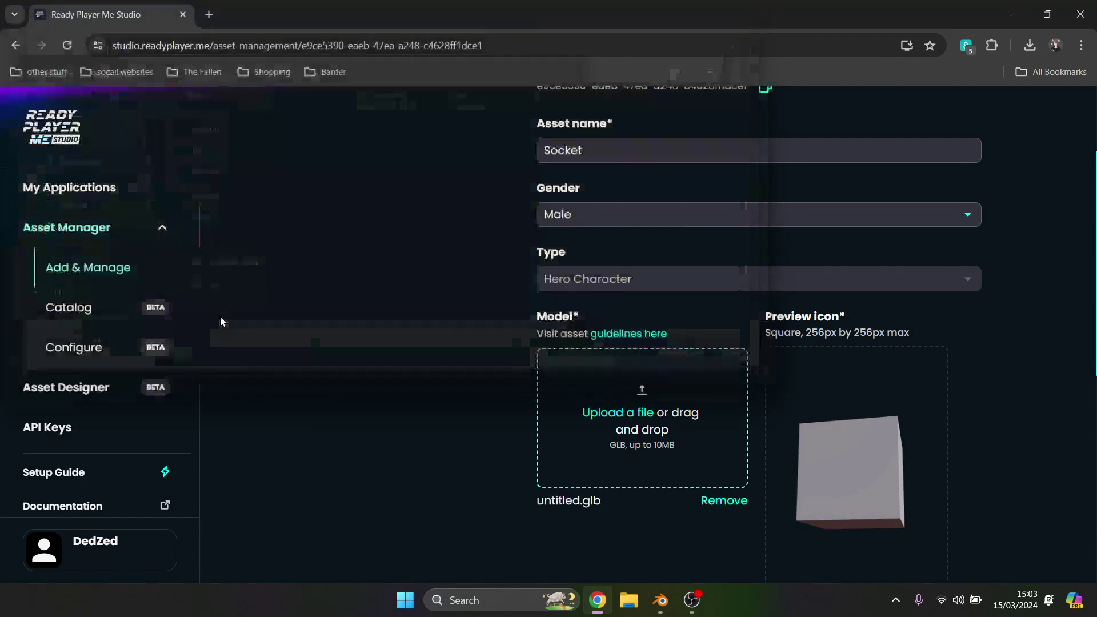
pyautogui.scroll(3, 588, 337)
pyautogui.click(945, 143)
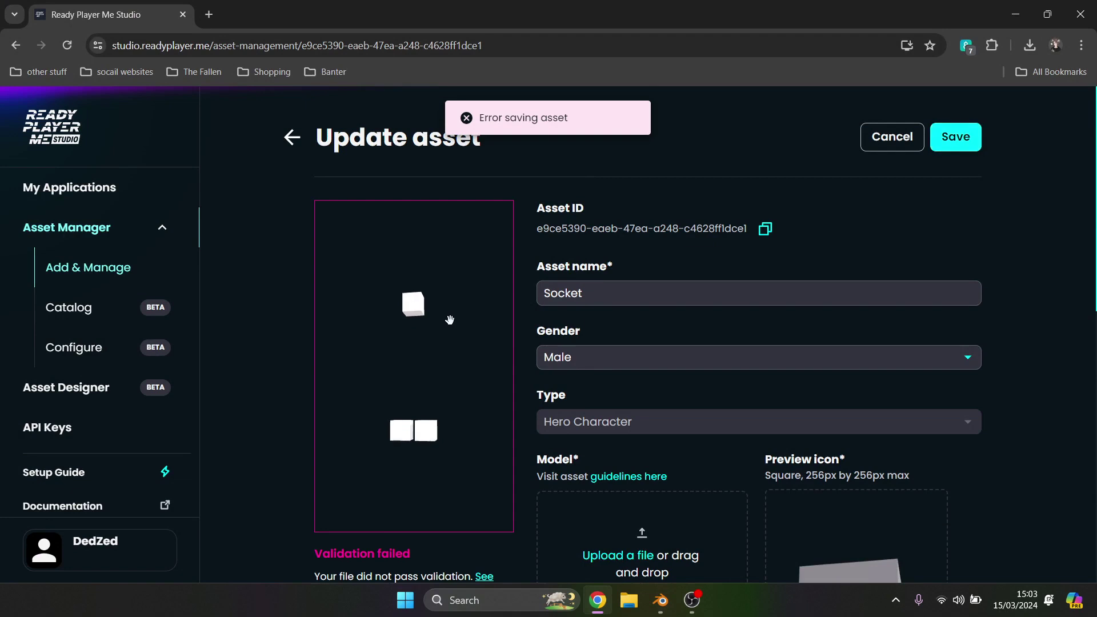
# Step: Read the Socket asset's validation log and close it
pyautogui.scroll(-5, 464, 410)
pyautogui.click(396, 343)
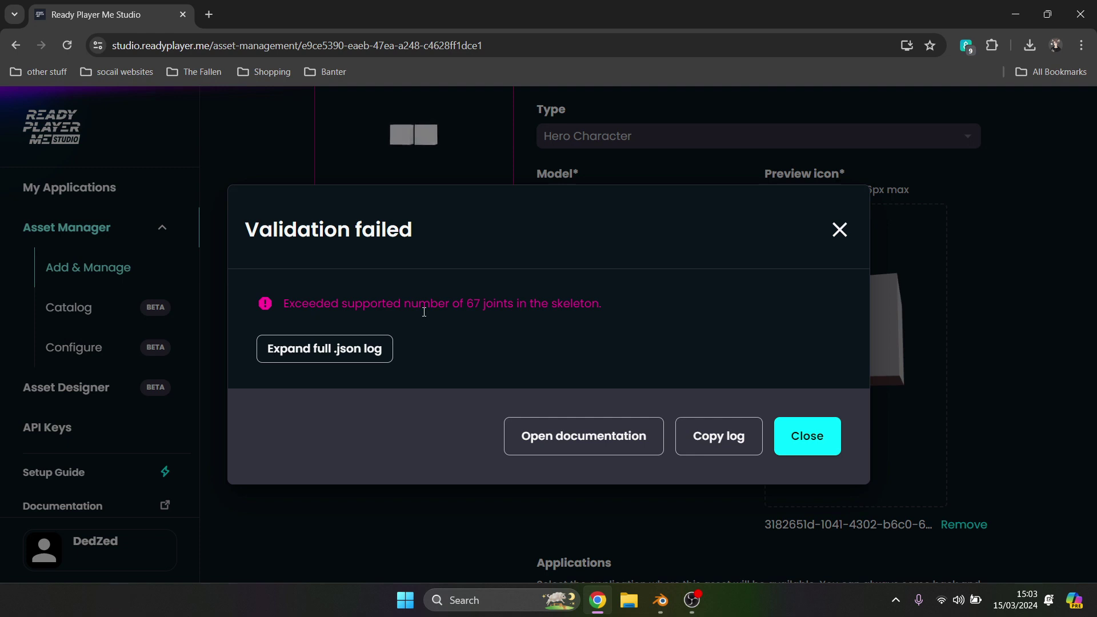
pyautogui.click(839, 229)
# Step: Switch to Blender, select the armature together with Wolf3D_Body and enter Weight Paint mode
pyautogui.click(661, 600)
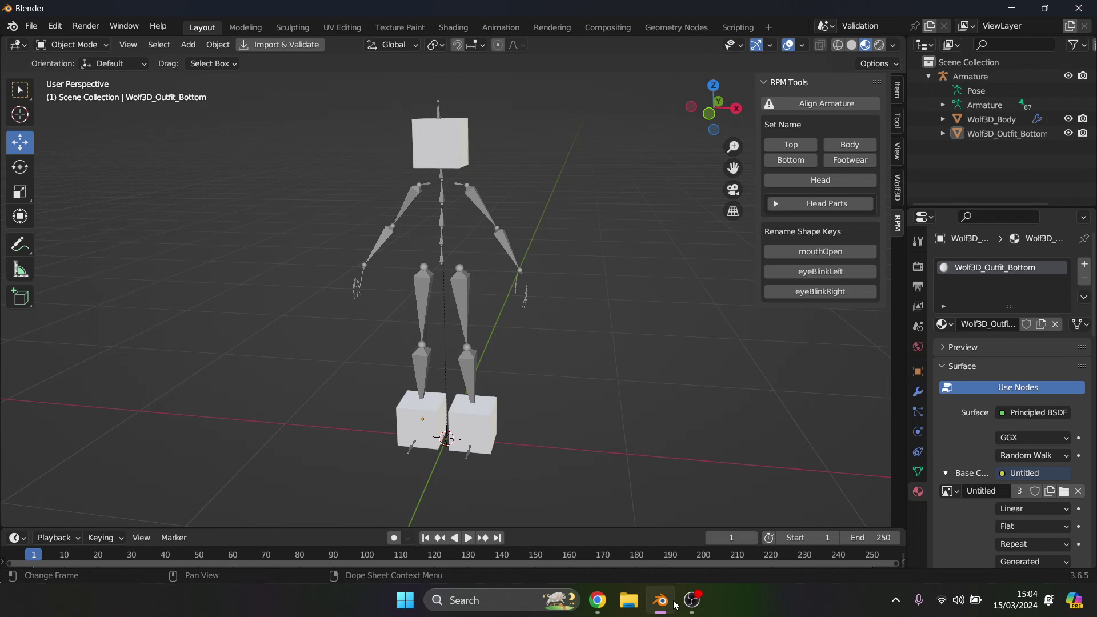
pyautogui.click(989, 74)
pyautogui.click(989, 120)
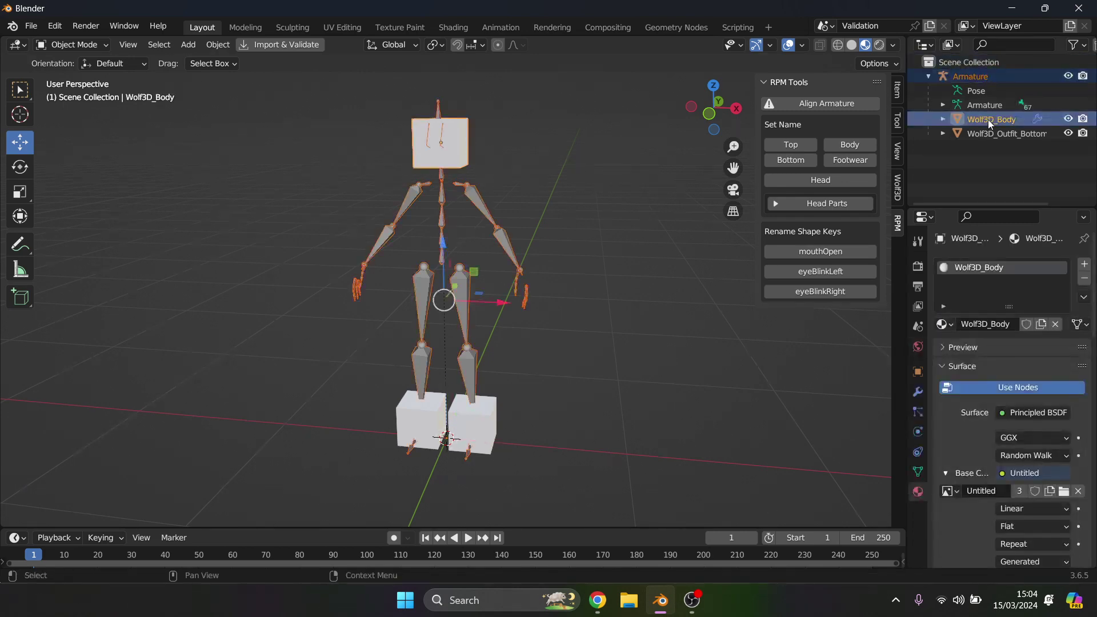
pyautogui.click(74, 46)
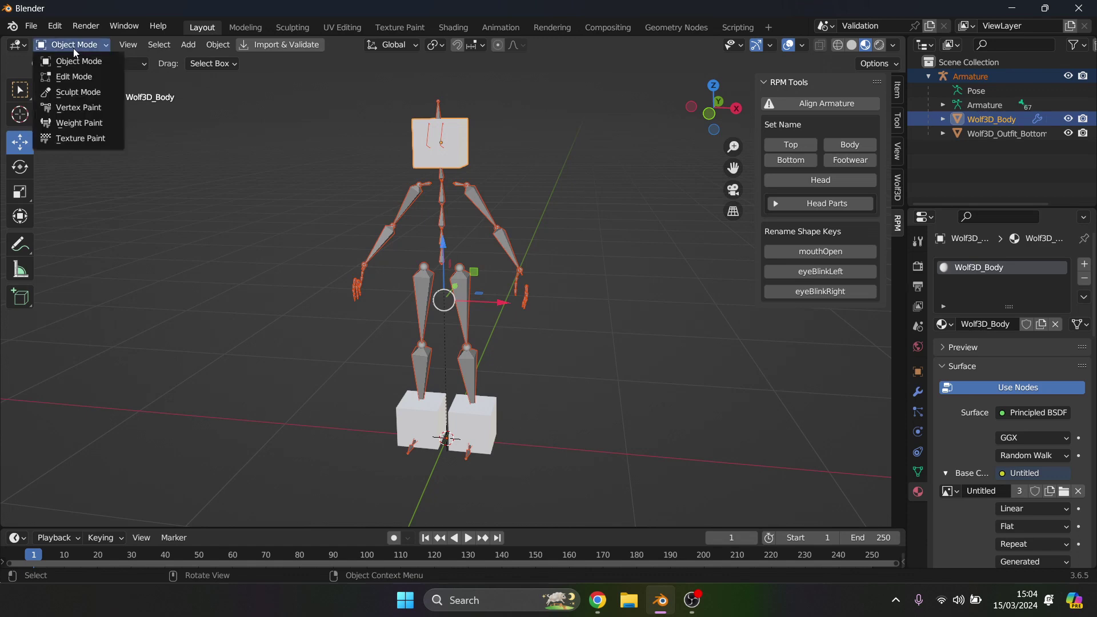
pyautogui.click(84, 124)
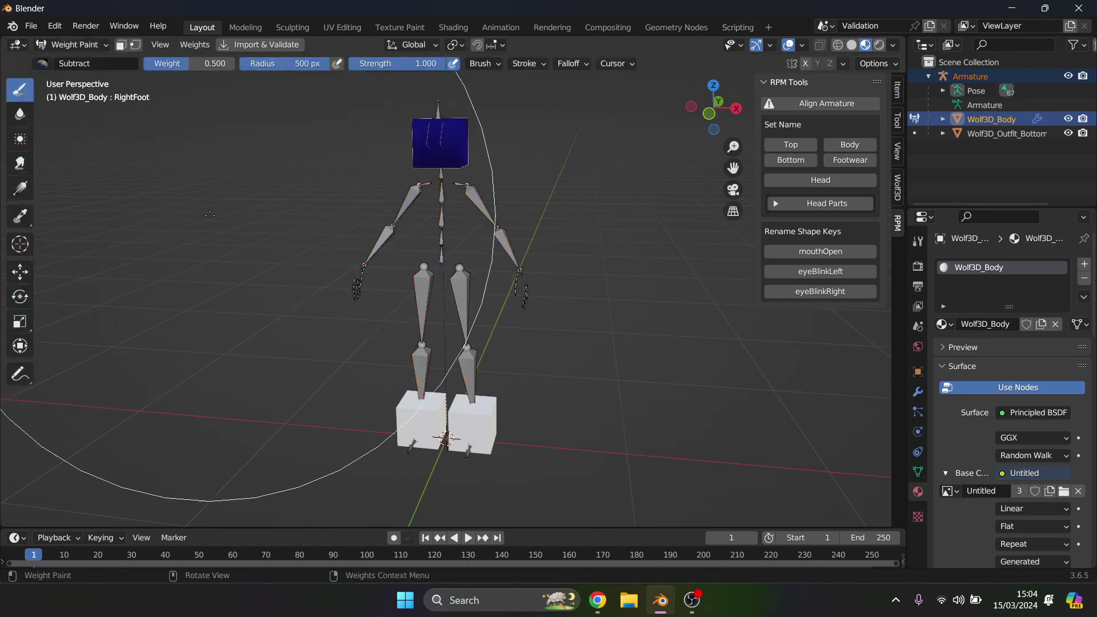
# Step: Set the weight paint brush to Add with a weight of 1.000
pyautogui.moveTo(179, 64); pyautogui.dragTo(235, 65)
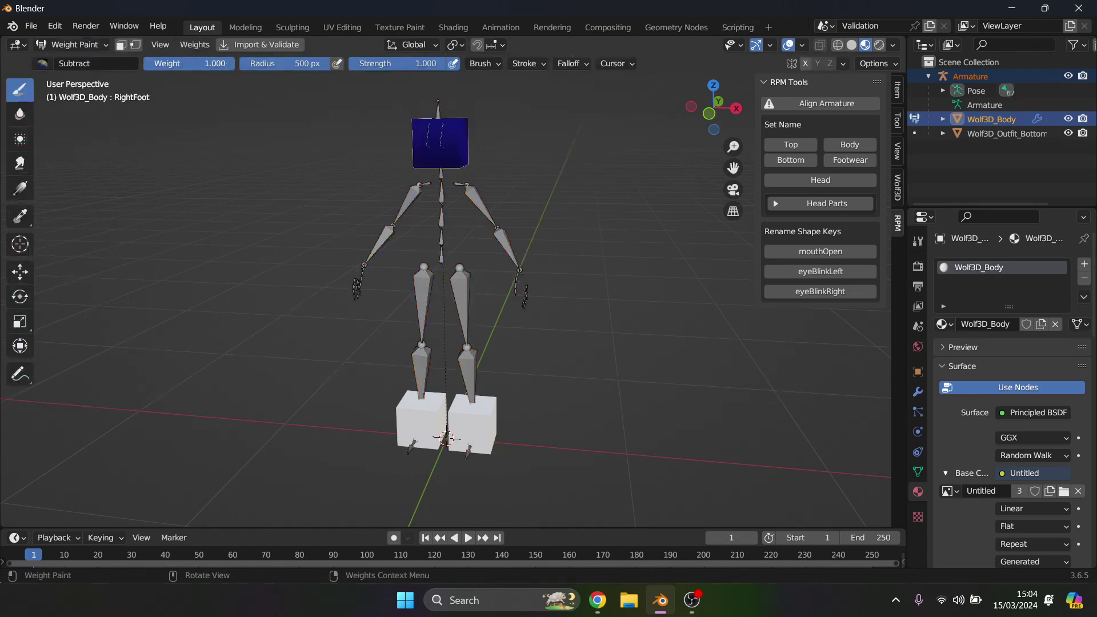
pyautogui.click(43, 64)
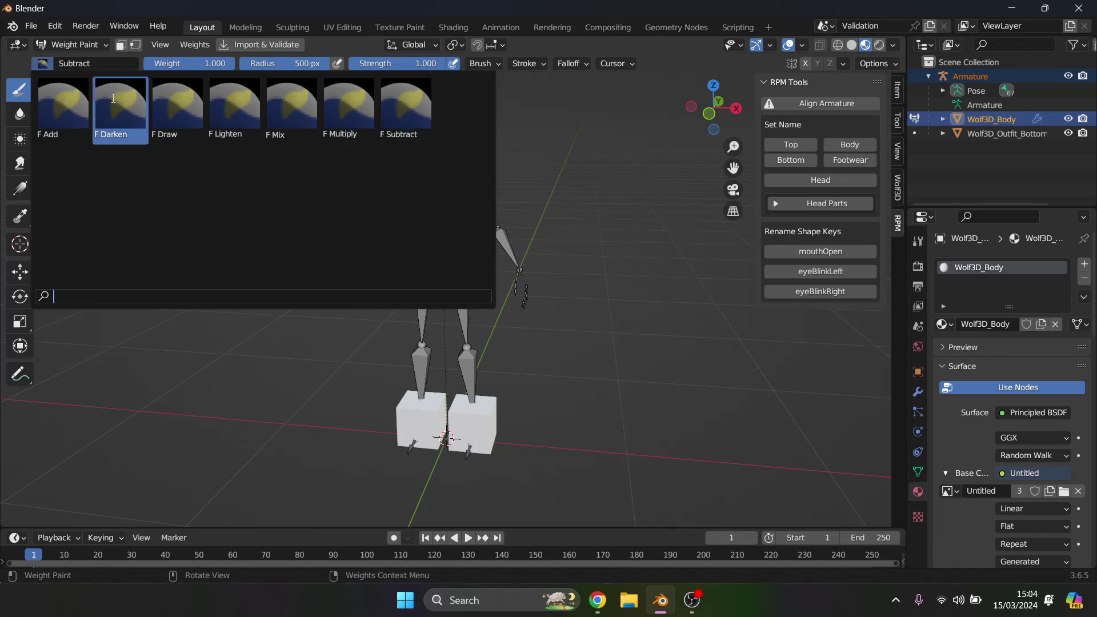
pyautogui.click(54, 83)
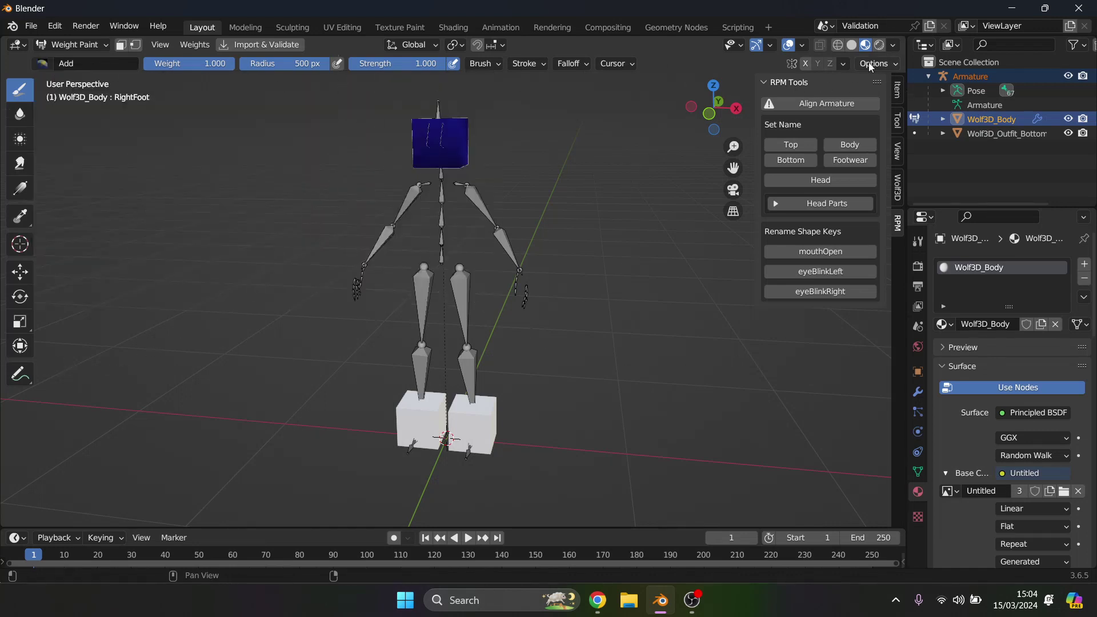
# Step: Adjust the weight paint options for Wolf3D_Body and paint weight onto its head cube
pyautogui.click(871, 65)
pyautogui.click(849, 95)
pyautogui.moveTo(641, 360)
pyautogui.mouseDown(button='middle')
pyautogui.moveTo(525, 354)
pyautogui.moveTo(482, 137)
pyautogui.mouseUp(button='middle')
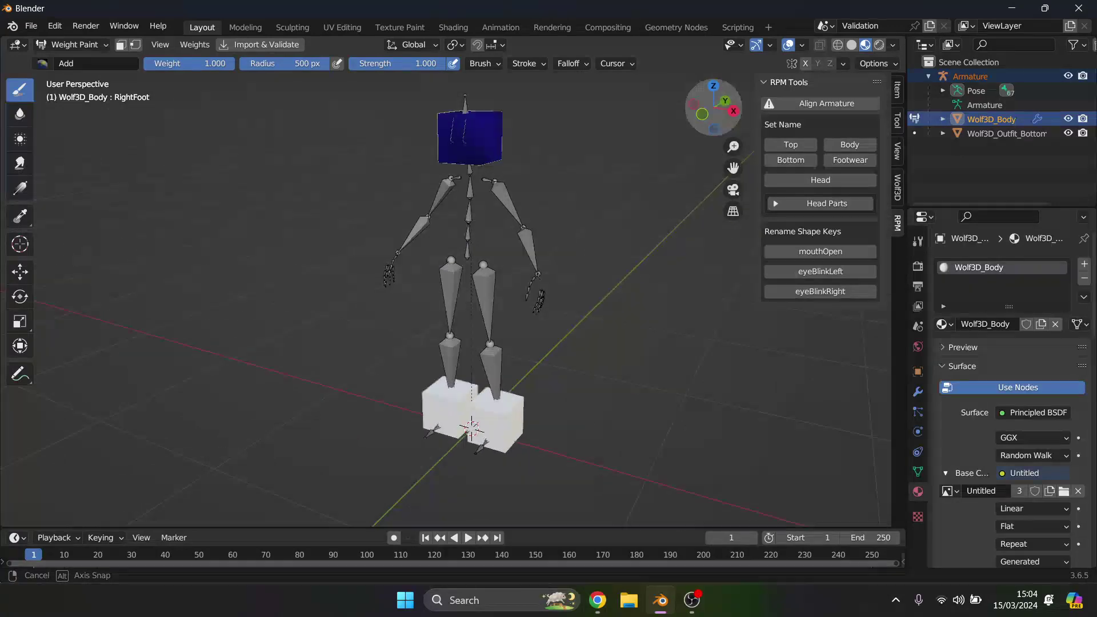
pyautogui.click(483, 130)
pyautogui.moveTo(715, 118)
pyautogui.mouseDown()
pyautogui.moveTo(680, 119)
pyautogui.moveTo(768, 118)
pyautogui.moveTo(688, 137)
pyautogui.moveTo(629, 108)
pyautogui.moveTo(722, 119)
pyautogui.mouseUp()
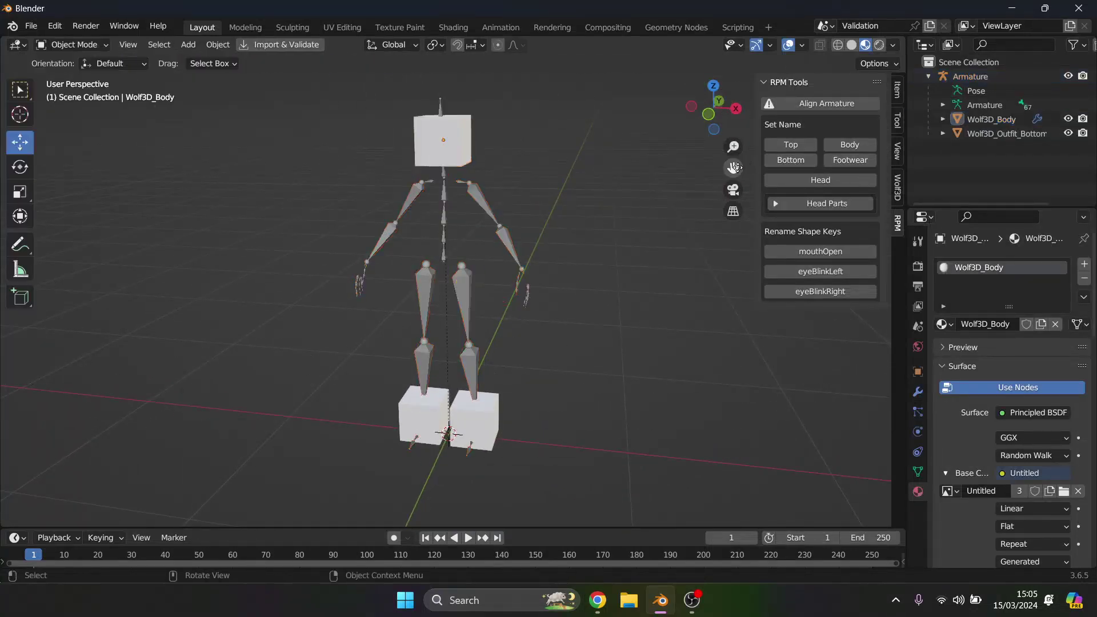
# Step: Select the armature together with Wolf3D_Outfit_Bottom and enter Weight Paint mode
pyautogui.moveTo(733, 168); pyautogui.dragTo(710, 79)
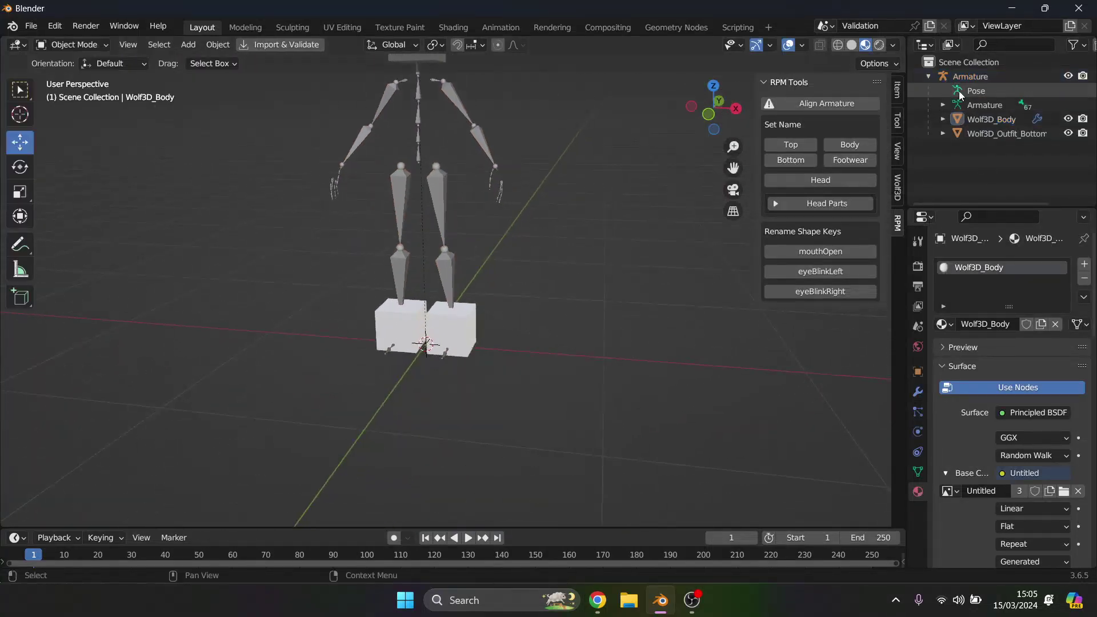
pyautogui.click(973, 78)
pyautogui.keyDown('ctrl'); pyautogui.click(991, 132); pyautogui.keyUp('ctrl')
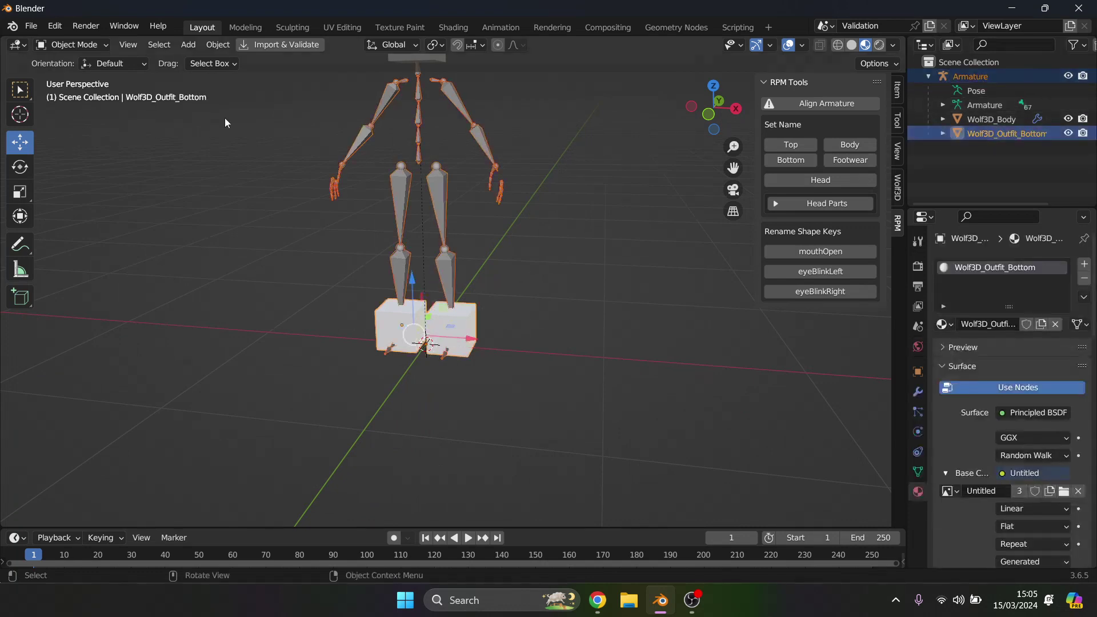
pyautogui.click(73, 44)
pyautogui.click(63, 122)
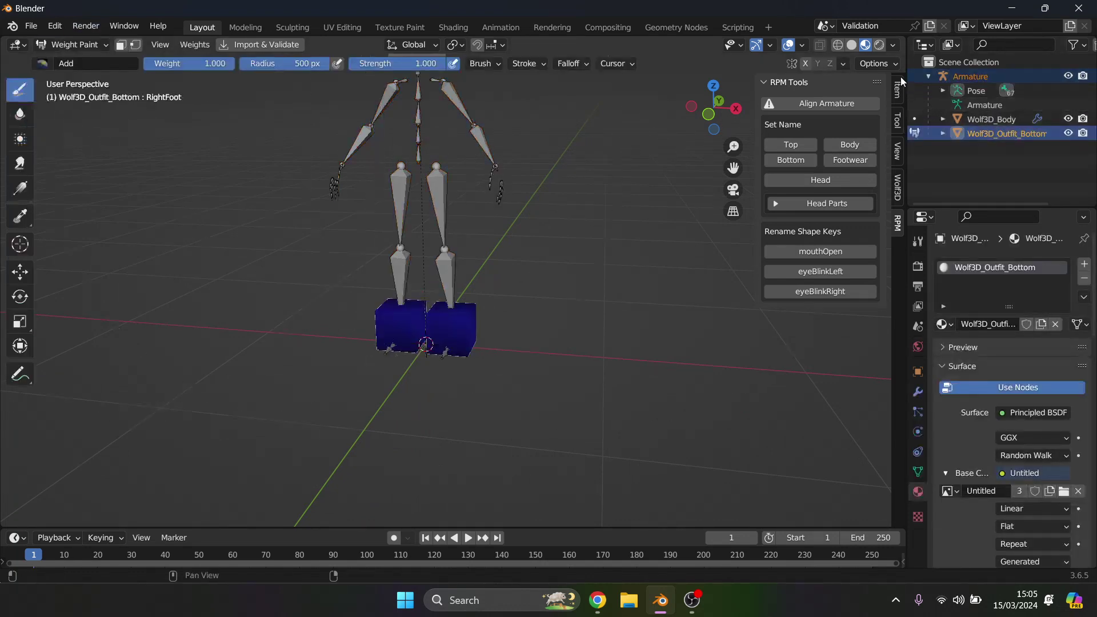
# Step: Make LeftFoot the active bone and paint full weight on the front of the left foot cube with a 347 px Add brush
pyautogui.click(878, 62)
pyautogui.scroll(5, 645, 280)
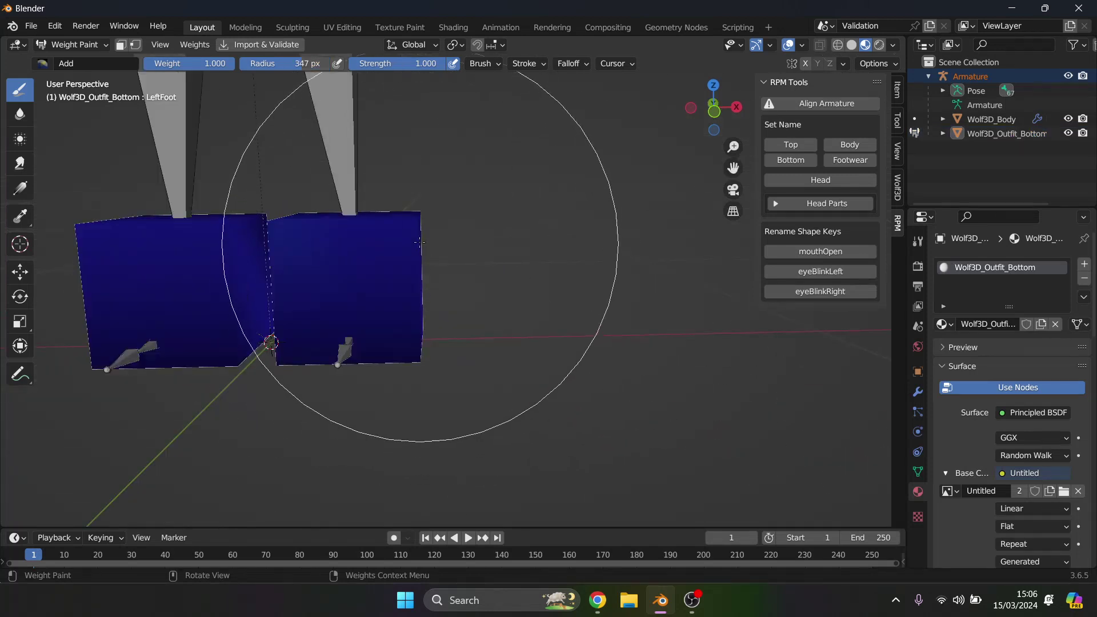
pyautogui.click(418, 233)
pyautogui.click(418, 233)
pyautogui.click(417, 233)
pyautogui.moveTo(417, 233)
pyautogui.mouseDown()
pyautogui.moveTo(294, 260)
pyautogui.moveTo(236, 320)
pyautogui.moveTo(343, 239)
pyautogui.mouseUp()
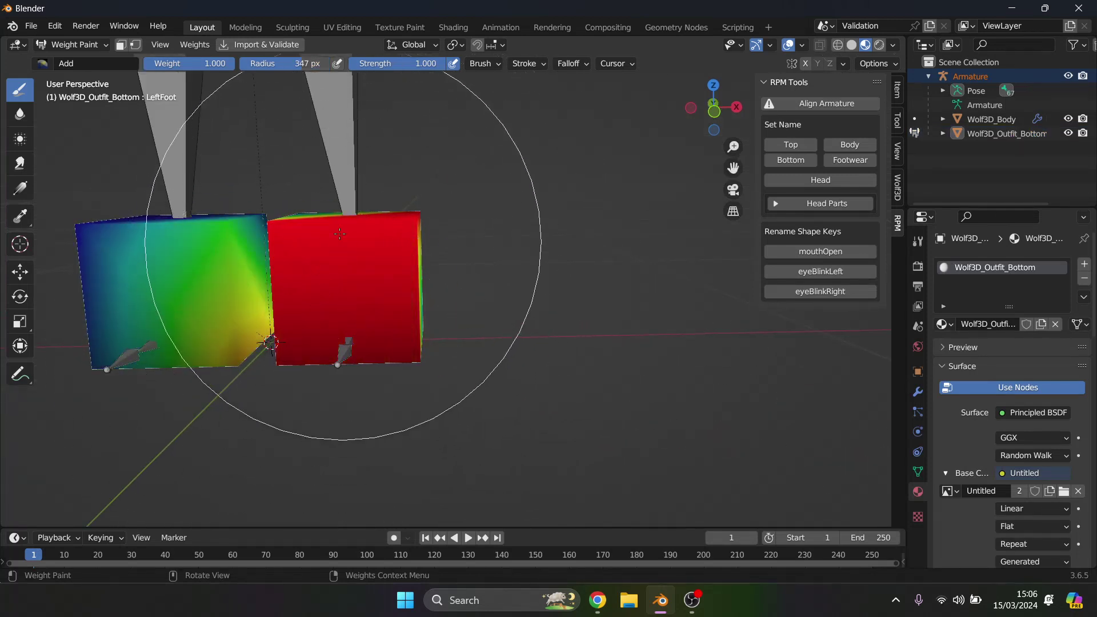
# Step: Paint full LeftFoot weight over the remaining sides of the left foot cube
pyautogui.moveTo(721, 111); pyautogui.dragTo(588, 108)
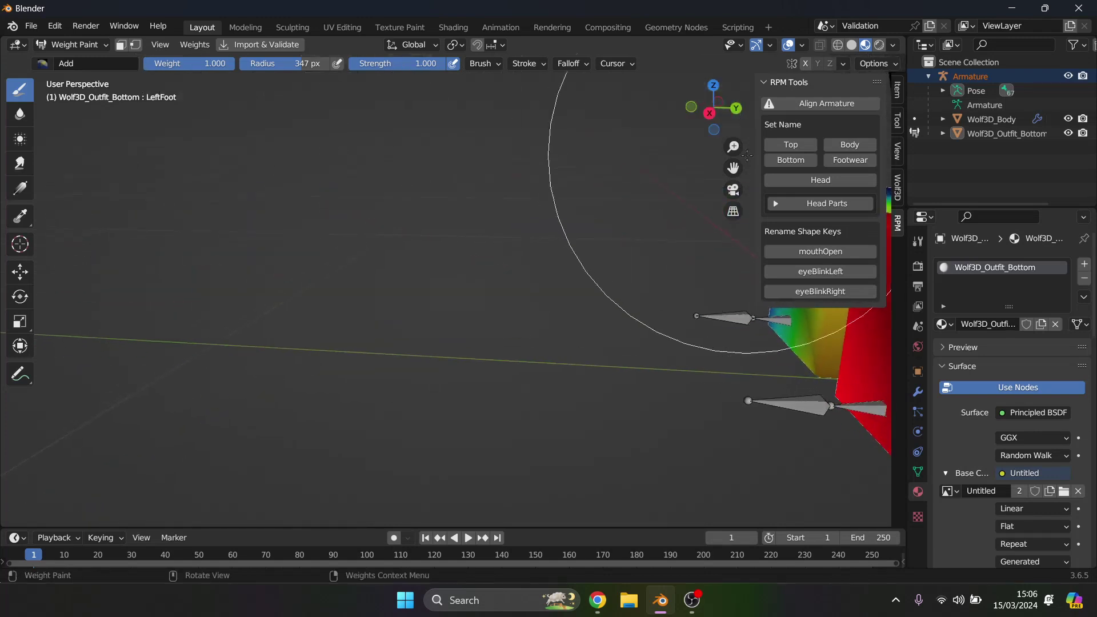
pyautogui.moveTo(733, 168); pyautogui.dragTo(281, 101)
pyautogui.moveTo(467, 328)
pyautogui.mouseDown()
pyautogui.moveTo(322, 240)
pyautogui.moveTo(559, 434)
pyautogui.mouseUp()
pyautogui.moveTo(734, 114); pyautogui.dragTo(603, 114)
pyautogui.moveTo(546, 247)
pyautogui.mouseDown()
pyautogui.moveTo(622, 201)
pyautogui.moveTo(654, 160)
pyautogui.mouseUp()
pyautogui.moveTo(720, 110); pyautogui.dragTo(502, 134)
pyautogui.scroll(-2, 721, 114)
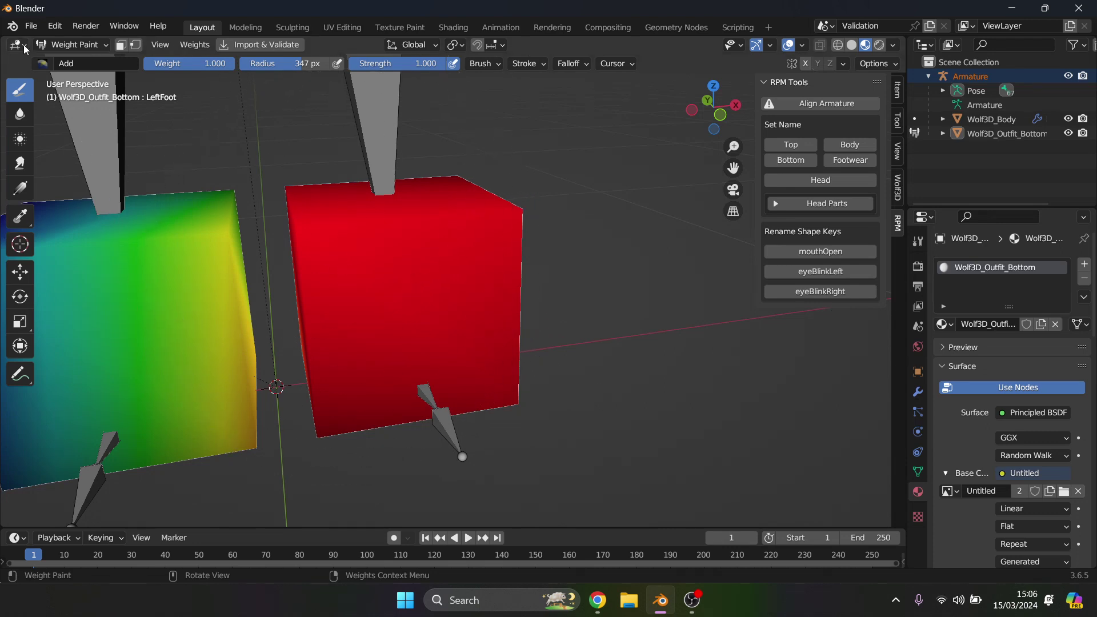
# Step: Change the brush to Subtract and remove the LeftFoot weight from the front of the right foot cube
pyautogui.click(60, 63)
pyautogui.click(405, 106)
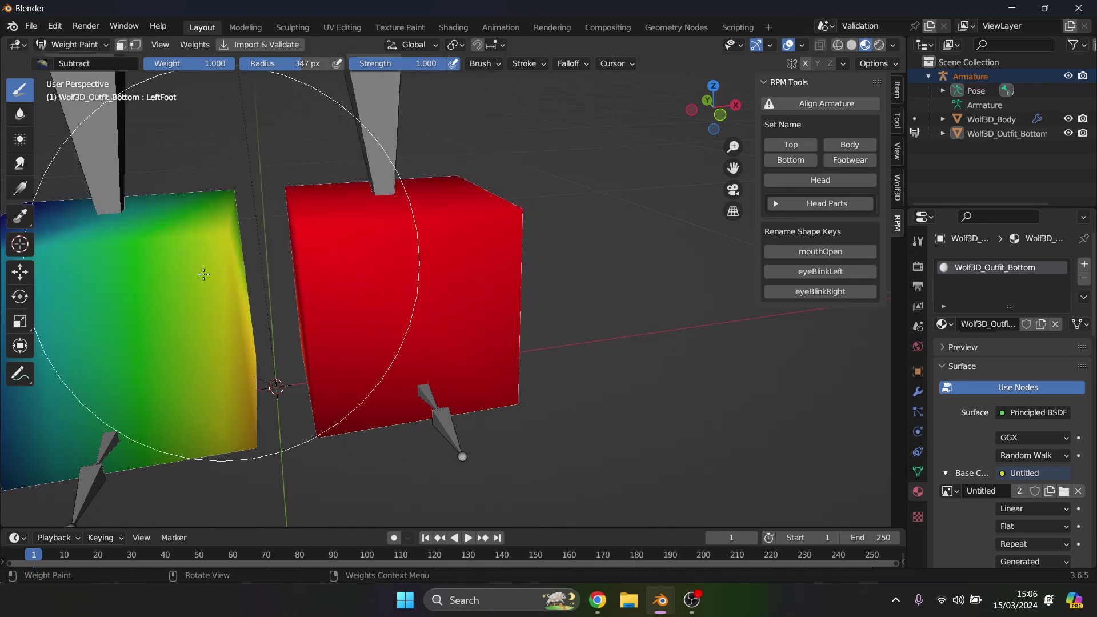
pyautogui.click(53, 366)
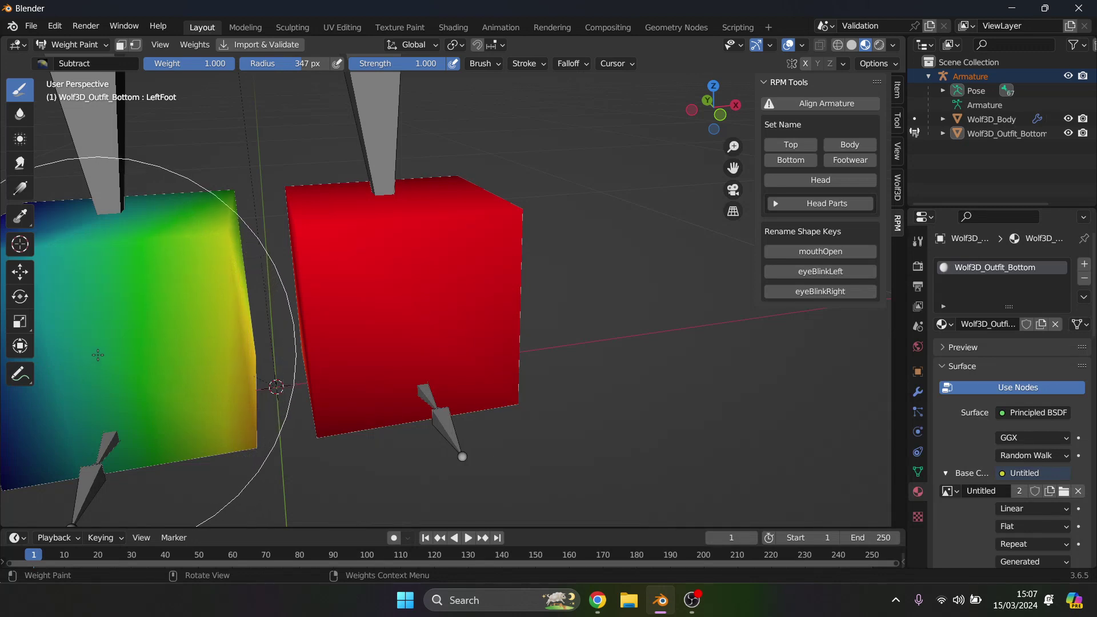
pyautogui.moveTo(105, 351)
pyautogui.mouseDown()
pyautogui.moveTo(107, 319)
pyautogui.moveTo(79, 304)
pyautogui.moveTo(69, 268)
pyautogui.moveTo(666, 86)
pyautogui.mouseUp()
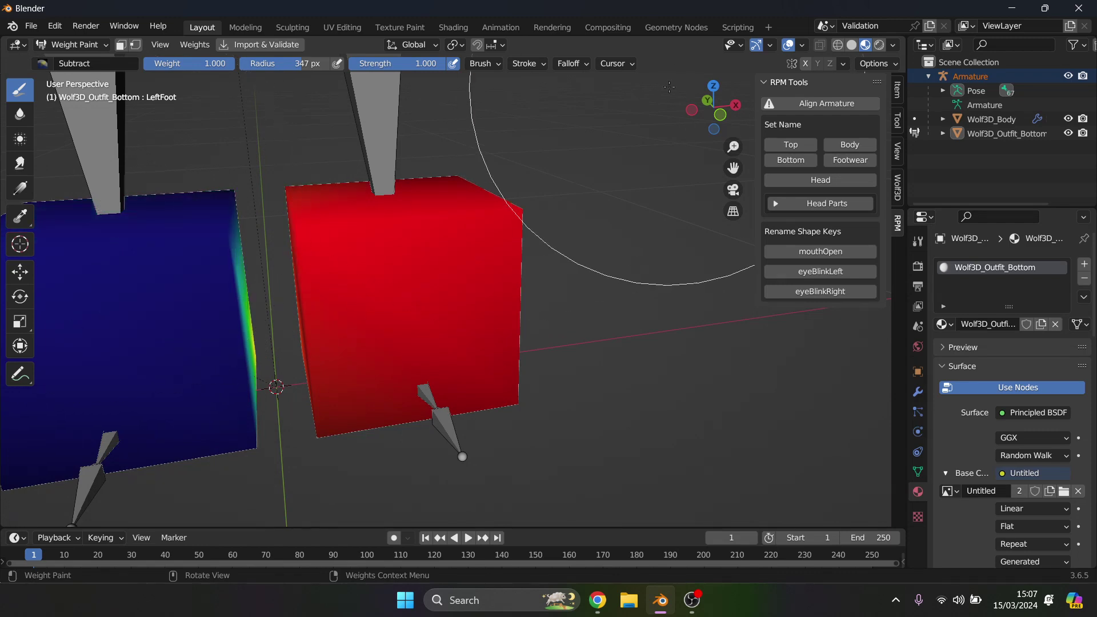
# Step: Subtract the LeftFoot weight from the back and inner side of the right foot cube, undoing the stroke that spills onto the left cube
pyautogui.moveTo(737, 101)
pyautogui.mouseDown()
pyautogui.moveTo(480, 85)
pyautogui.moveTo(374, 56)
pyautogui.moveTo(477, 82)
pyautogui.mouseUp()
pyautogui.click(742, 318)
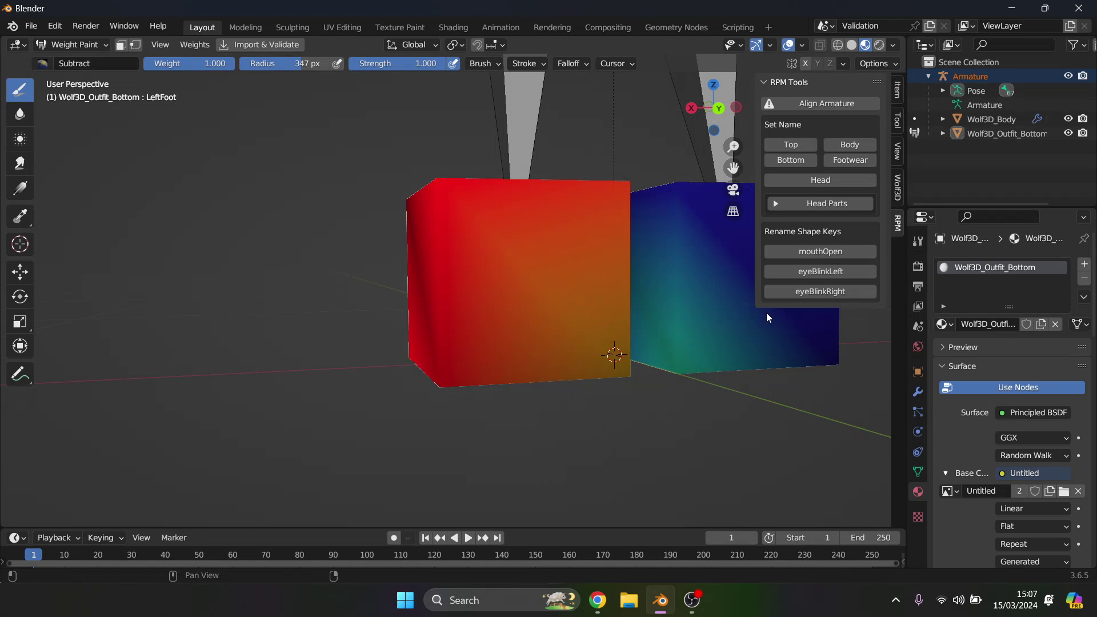
pyautogui.hotkey('ctrl', 'z')
pyautogui.moveTo(731, 165)
pyautogui.mouseDown()
pyautogui.moveTo(545, 197)
pyautogui.moveTo(756, 269)
pyautogui.mouseUp()
pyautogui.scroll(4, 277, 434)
pyautogui.click(277, 434)
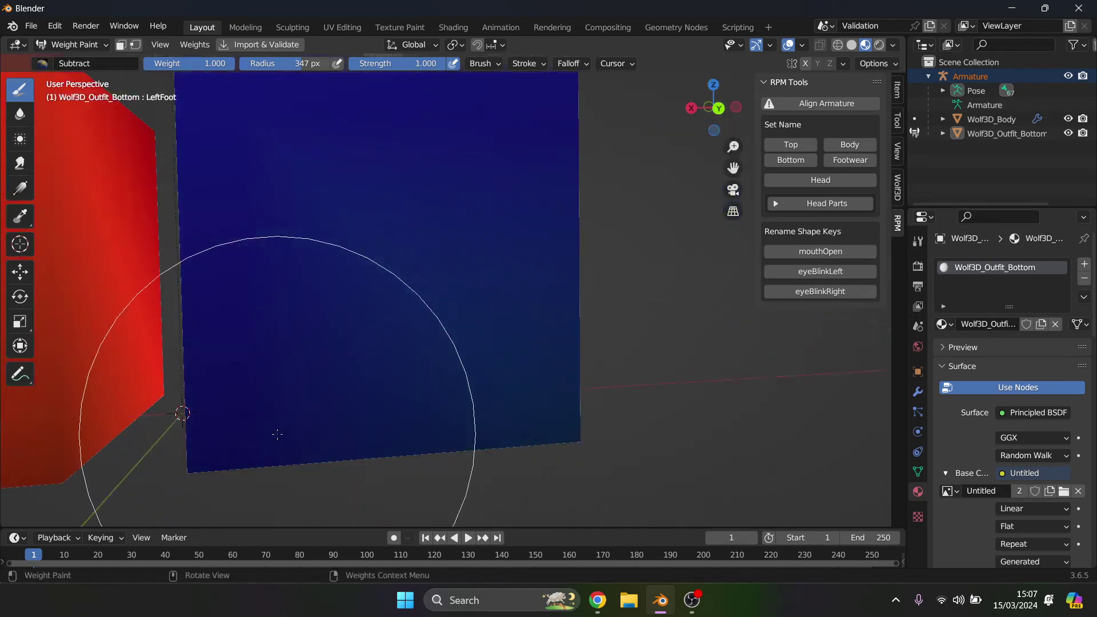
pyautogui.scroll(-4, 480, 286)
pyautogui.moveTo(723, 116); pyautogui.dragTo(159, 24)
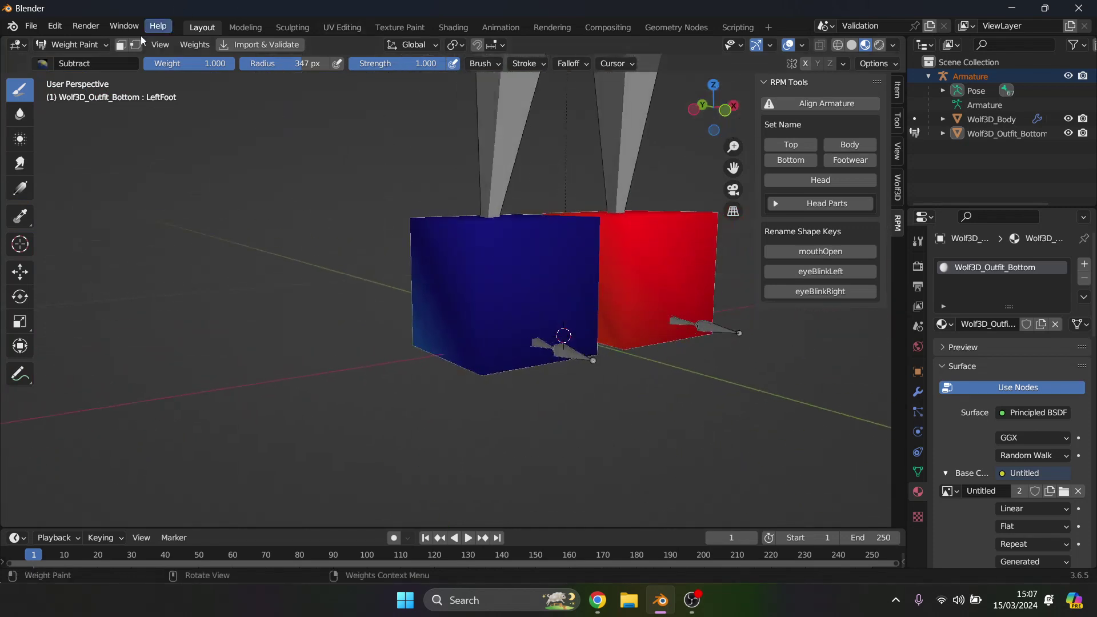
# Step: Make RightFoot the active bone, change the brush to Add and paint full weight over the right foot cube
pyautogui.keyDown('ctrl'); pyautogui.click(459, 305); pyautogui.keyUp('ctrl')
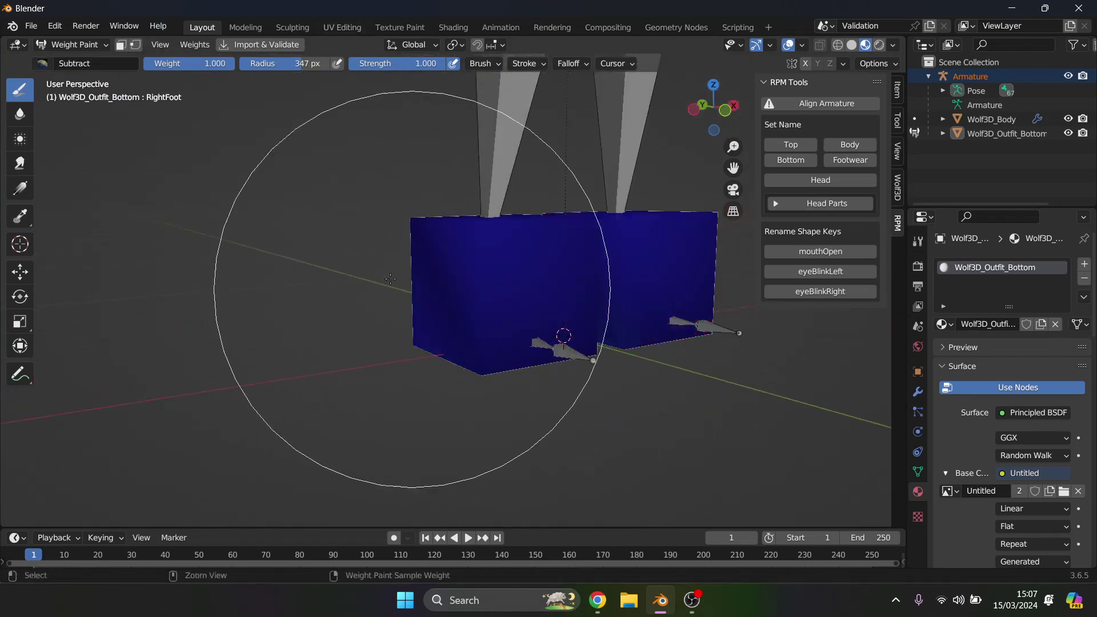
pyautogui.click(42, 63)
pyautogui.click(63, 108)
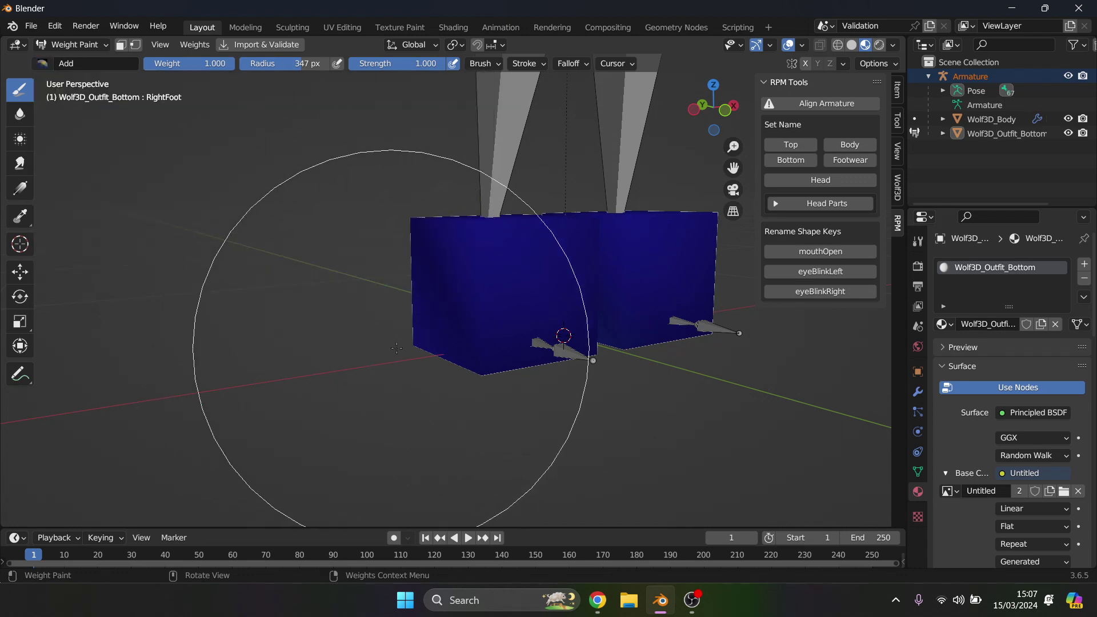
pyautogui.moveTo(400, 346)
pyautogui.mouseDown()
pyautogui.moveTo(468, 345)
pyautogui.moveTo(435, 245)
pyautogui.moveTo(426, 246)
pyautogui.moveTo(484, 301)
pyautogui.moveTo(566, 247)
pyautogui.moveTo(526, 215)
pyautogui.mouseUp()
pyautogui.moveTo(715, 108); pyautogui.dragTo(390, 331)
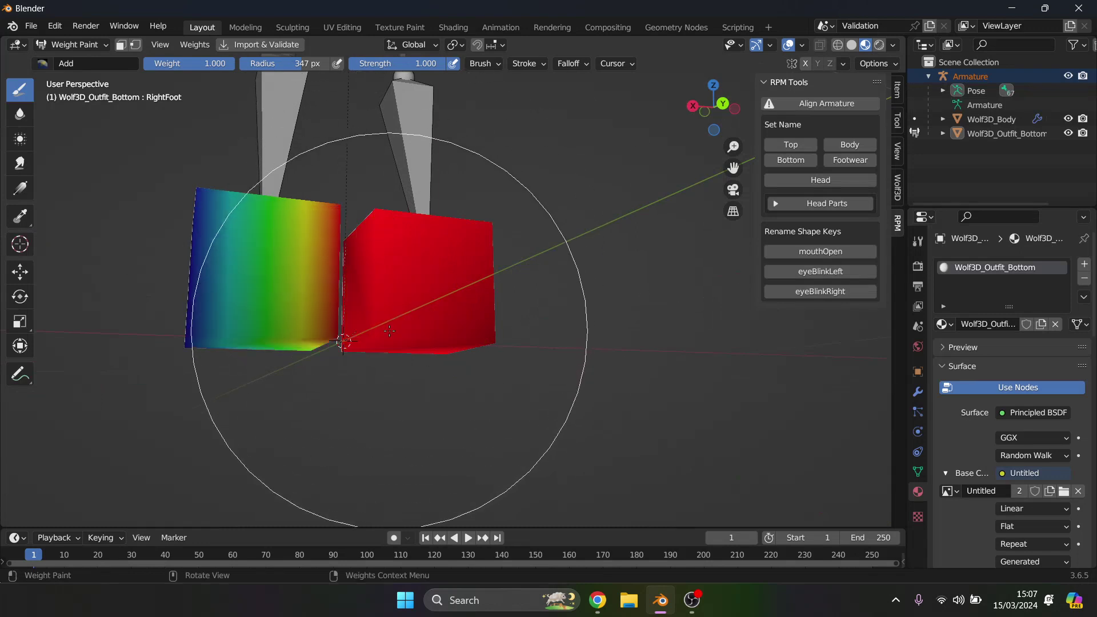
pyautogui.moveTo(726, 116); pyautogui.dragTo(643, 174)
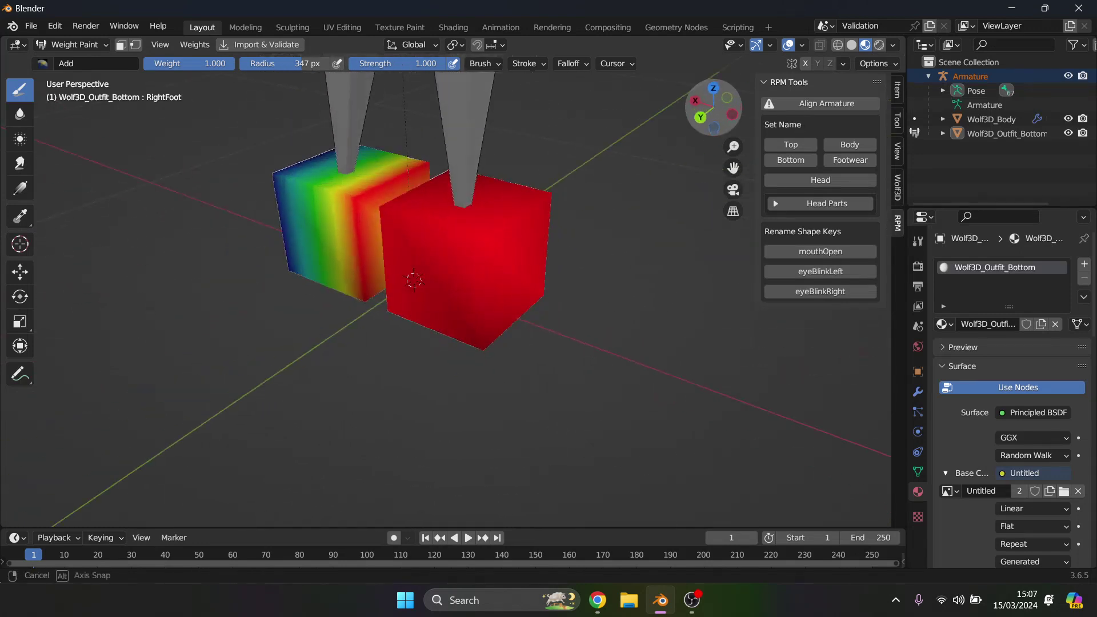
pyautogui.moveTo(414, 280); pyautogui.dragTo(411, 282)
# Step: Change the brush to Subtract and reduce the RightFoot weight on the back of the left foot cube, undoing the last two strokes
pyautogui.click(47, 61)
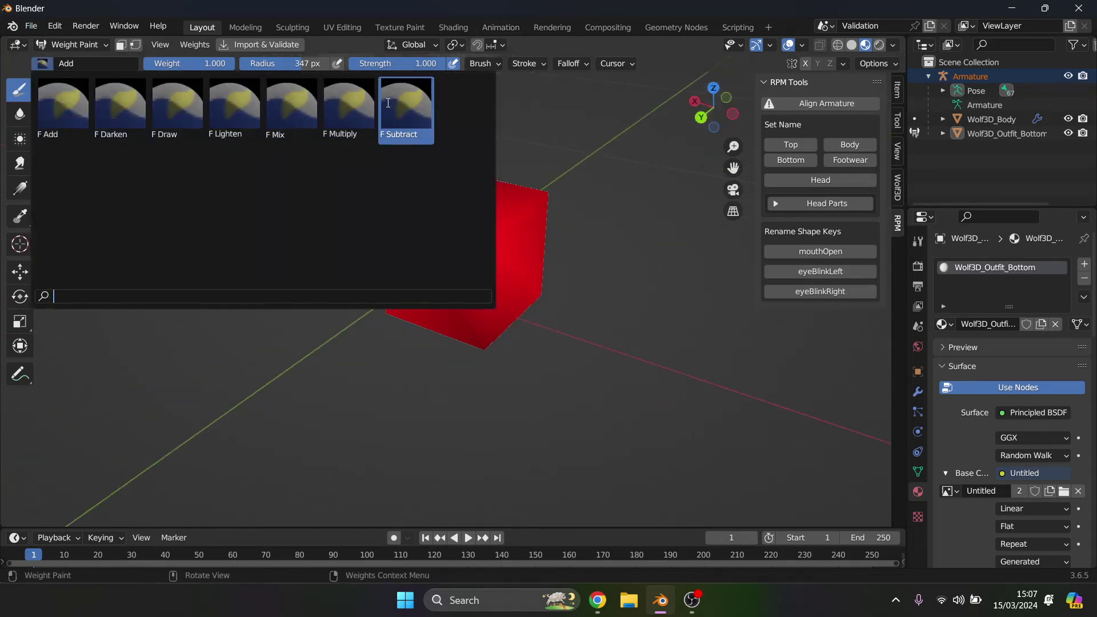
pyautogui.click(404, 103)
pyautogui.moveTo(733, 166); pyautogui.dragTo(918, 241)
pyautogui.scroll(4, 589, 247)
pyautogui.click(617, 288)
pyautogui.click(637, 401)
pyautogui.click(637, 409)
pyautogui.click(638, 454)
pyautogui.click(638, 455)
pyautogui.hotkey('ctrl', 'z')
pyautogui.hotkey('ctrl', 'z')
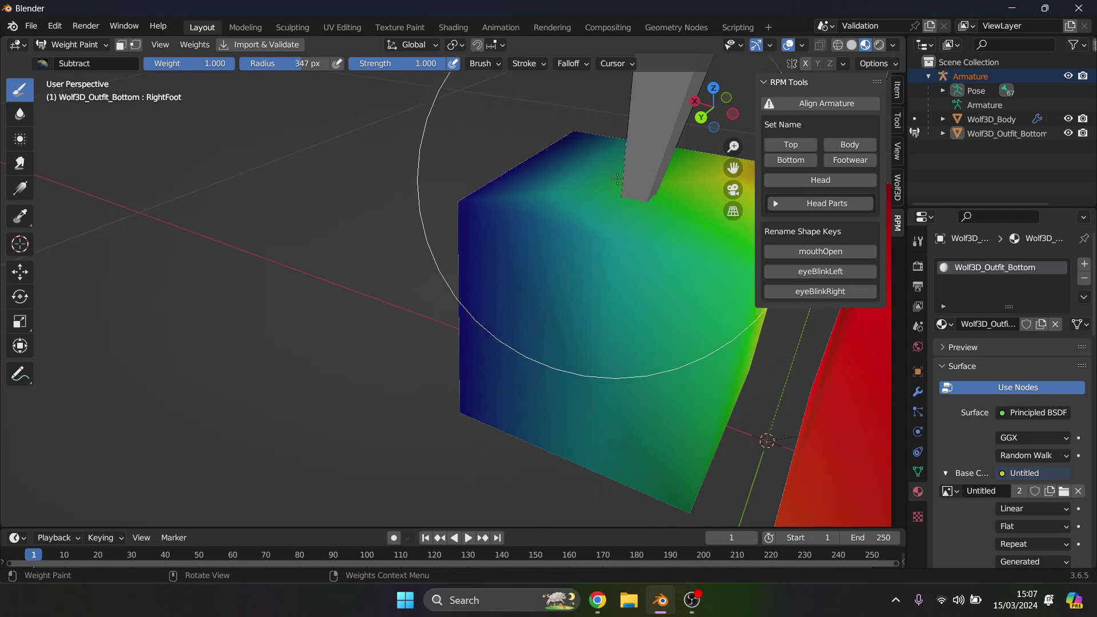
pyautogui.moveTo(737, 114); pyautogui.dragTo(593, 448)
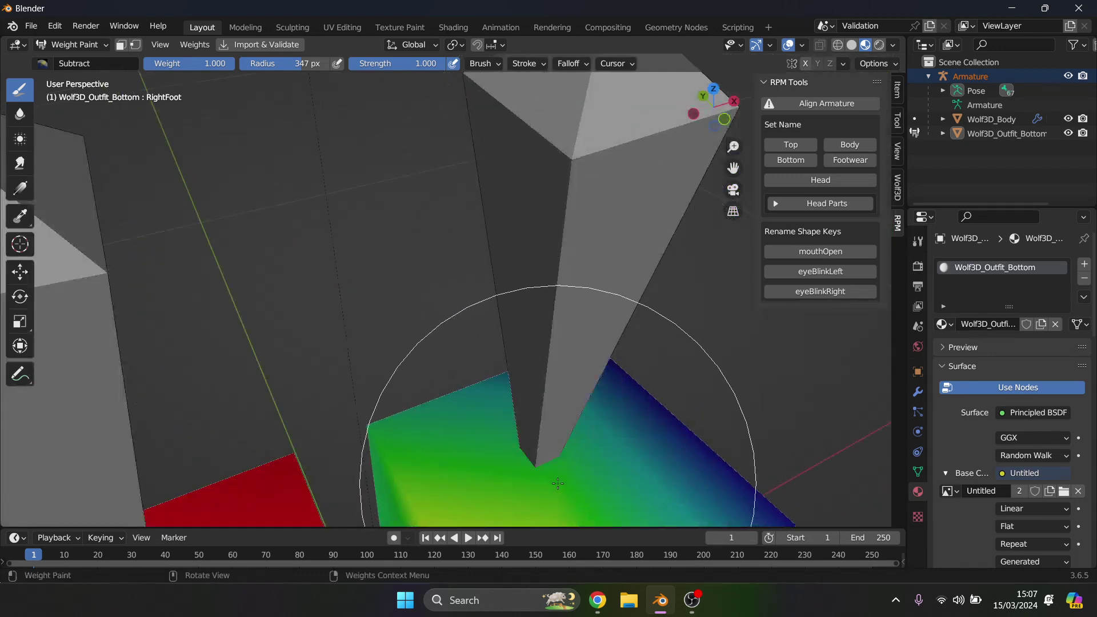
pyautogui.scroll(-4, 564, 510)
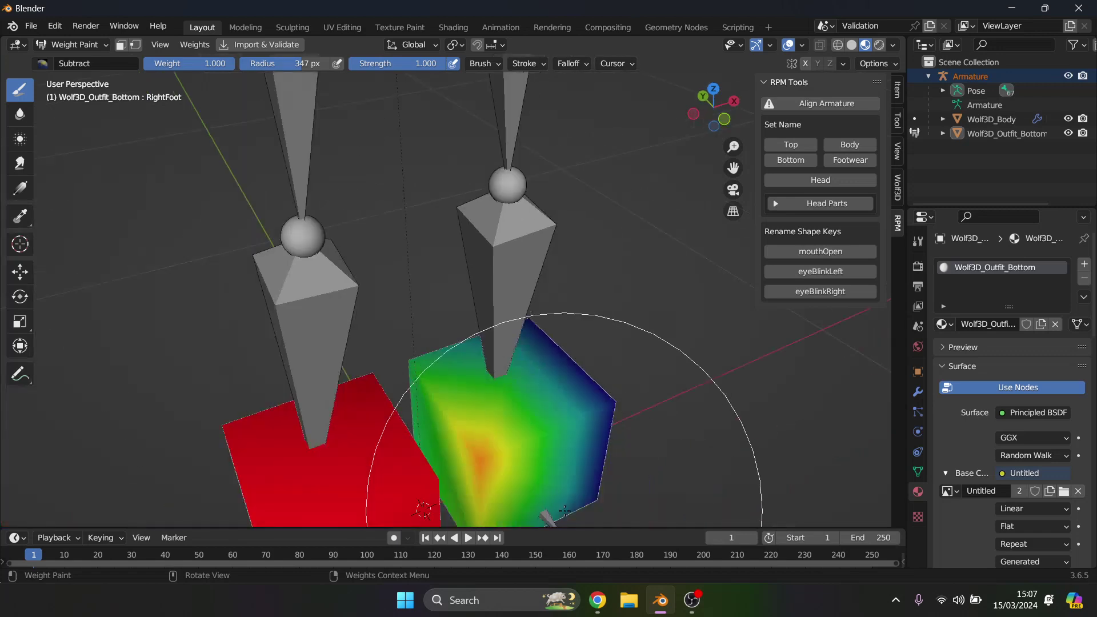
pyautogui.click(561, 450)
pyautogui.hotkey('ctrl', 'z')
# Step: Subtract the RightFoot weight from the front, inner side and back of the left foot cube
pyautogui.moveTo(736, 118); pyautogui.dragTo(691, 491)
pyautogui.scroll(4, 659, 325)
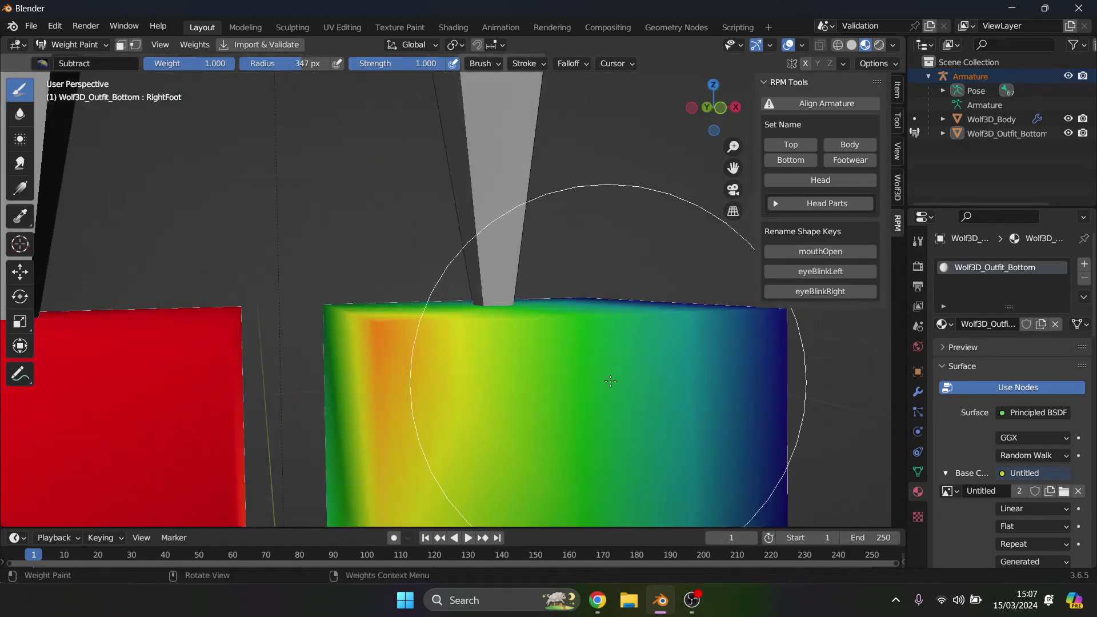
pyautogui.moveTo(526, 383)
pyautogui.mouseDown()
pyautogui.moveTo(482, 379)
pyautogui.moveTo(419, 406)
pyautogui.mouseUp()
pyautogui.scroll(-1, 449, 466)
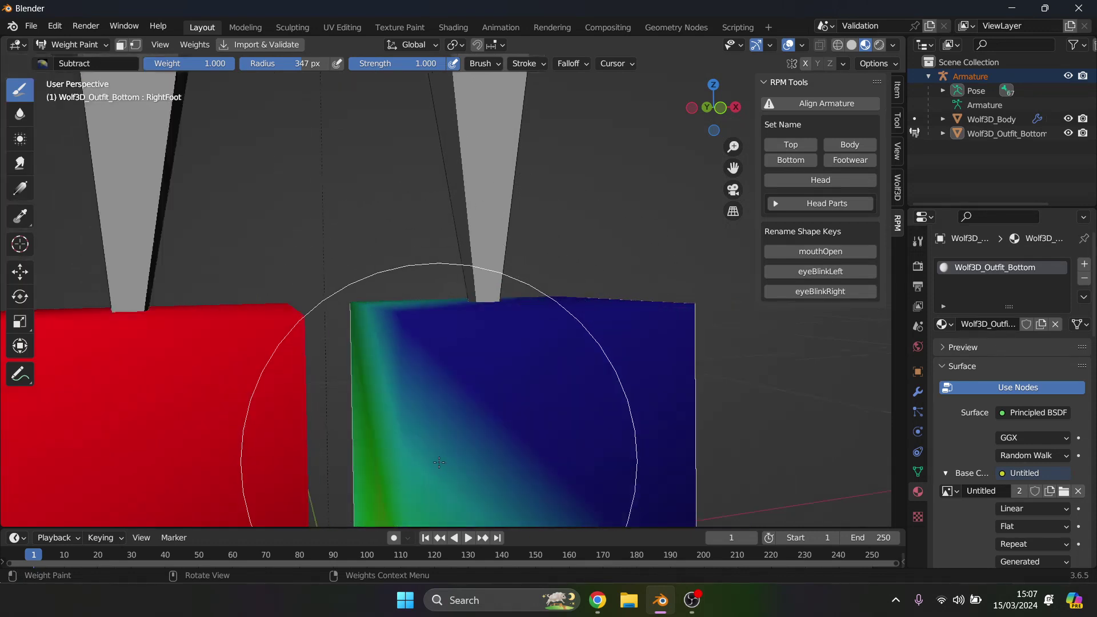
pyautogui.moveTo(484, 510); pyautogui.dragTo(472, 517)
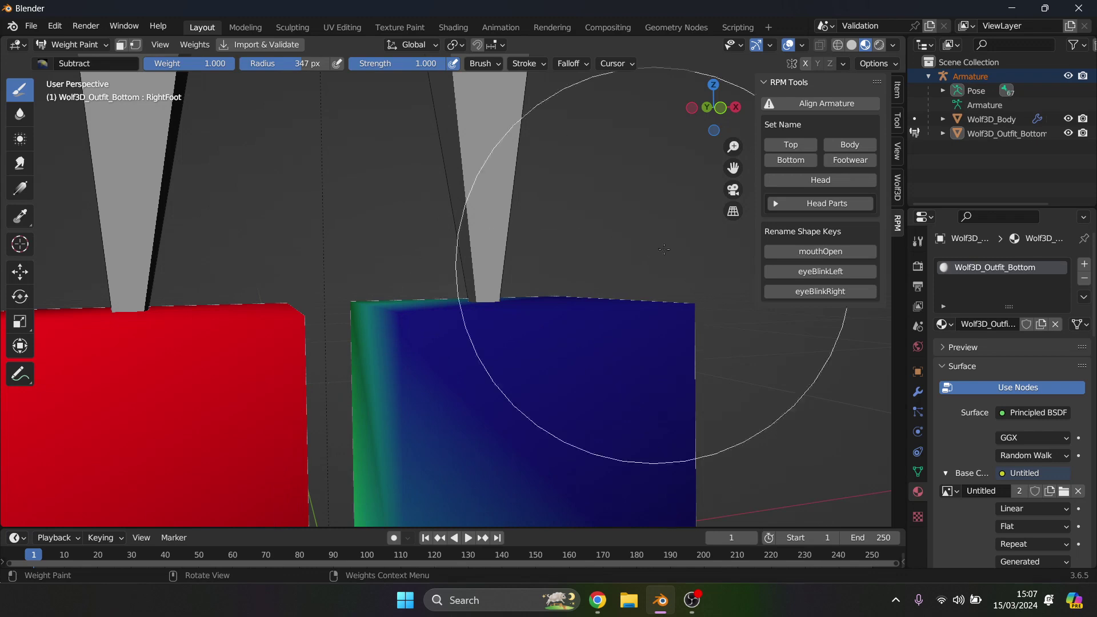
pyautogui.moveTo(714, 108); pyautogui.dragTo(628, 118)
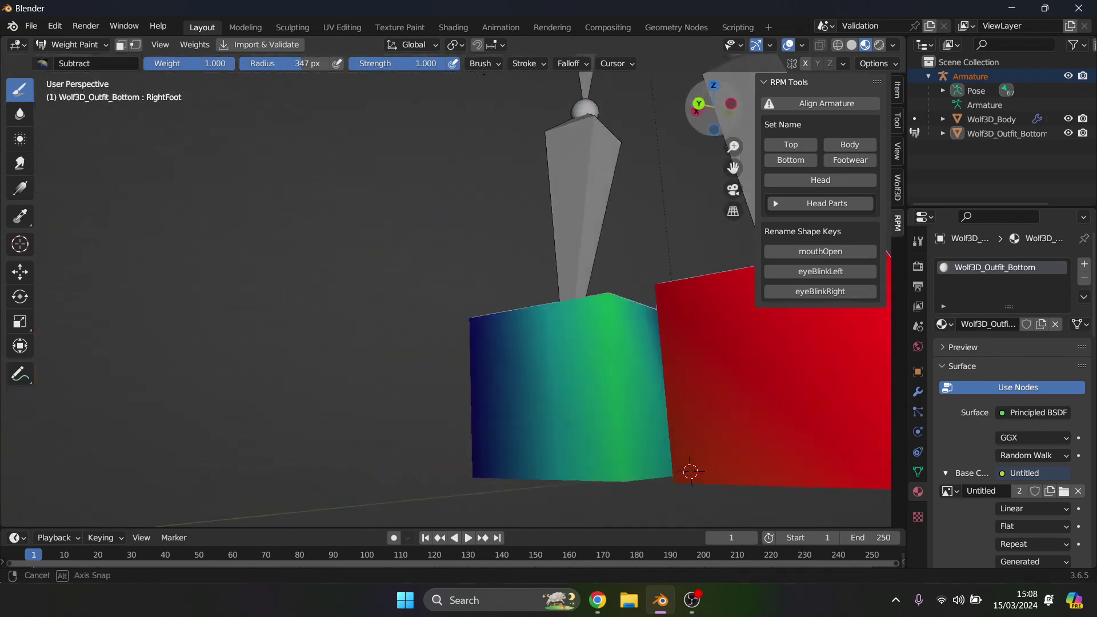
pyautogui.moveTo(565, 380); pyautogui.dragTo(595, 370)
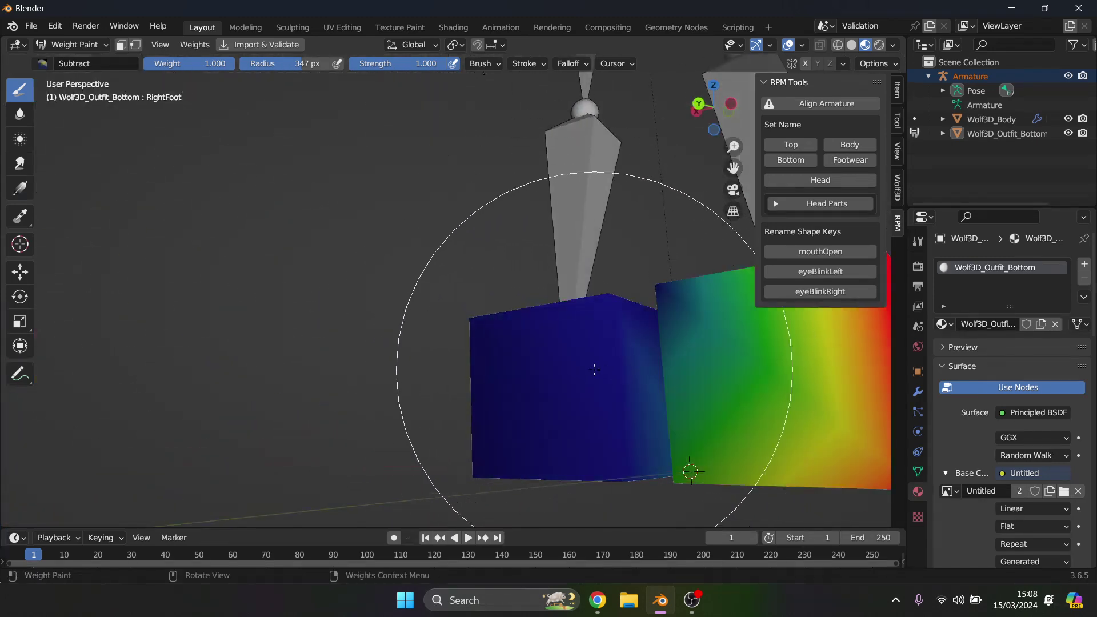
# Step: Change the brush to Add and restore full RightFoot weight on the back and inner side of the right foot cube
pyautogui.moveTo(702, 108); pyautogui.dragTo(777, 141)
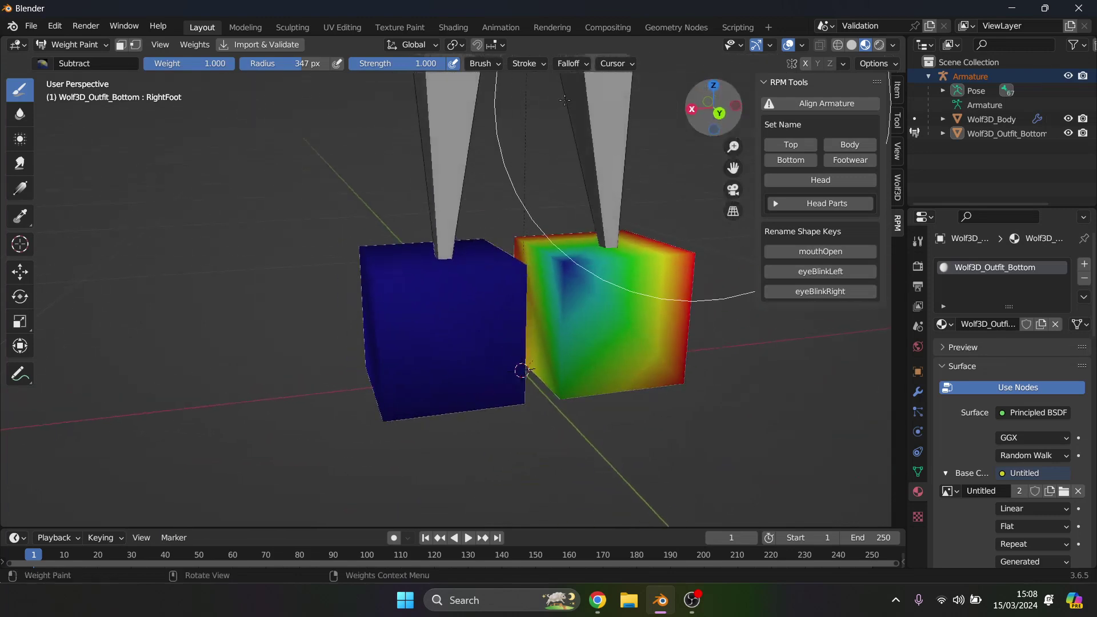
pyautogui.click(48, 67)
pyautogui.click(50, 103)
pyautogui.scroll(3, 716, 364)
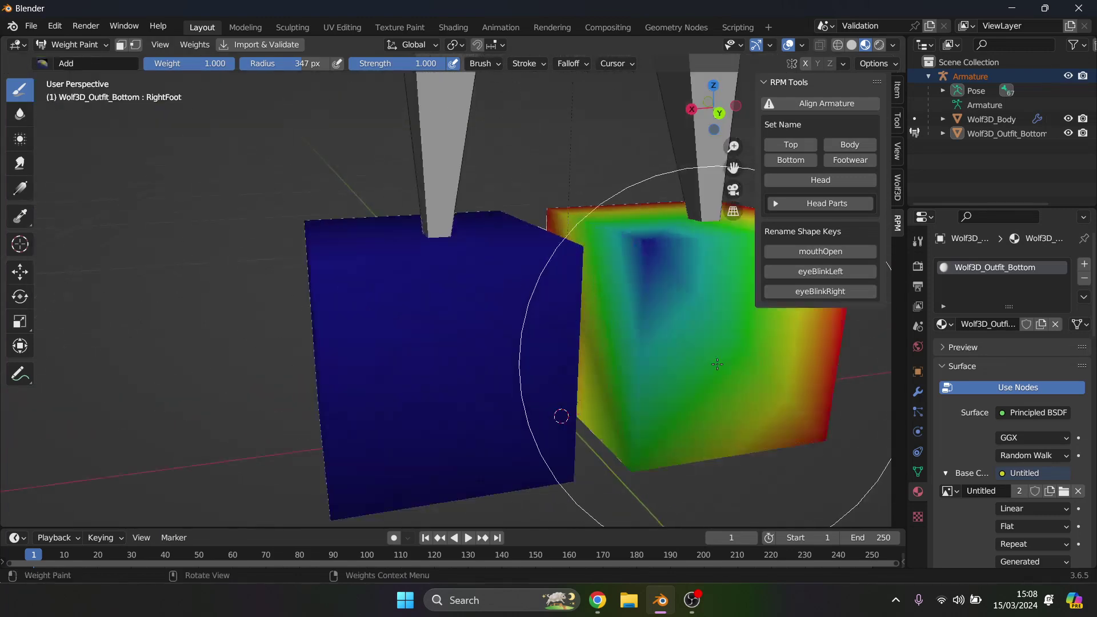
pyautogui.moveTo(732, 168); pyautogui.dragTo(422, 170)
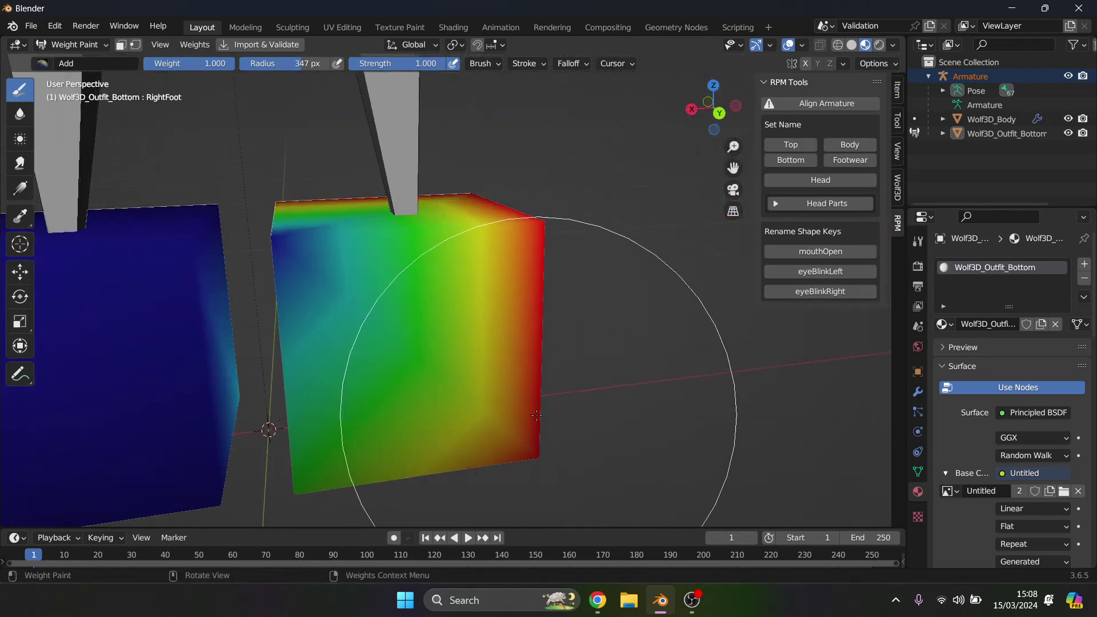
pyautogui.moveTo(386, 326)
pyautogui.mouseDown()
pyautogui.moveTo(413, 401)
pyautogui.moveTo(409, 451)
pyautogui.moveTo(386, 353)
pyautogui.moveTo(392, 365)
pyautogui.mouseUp()
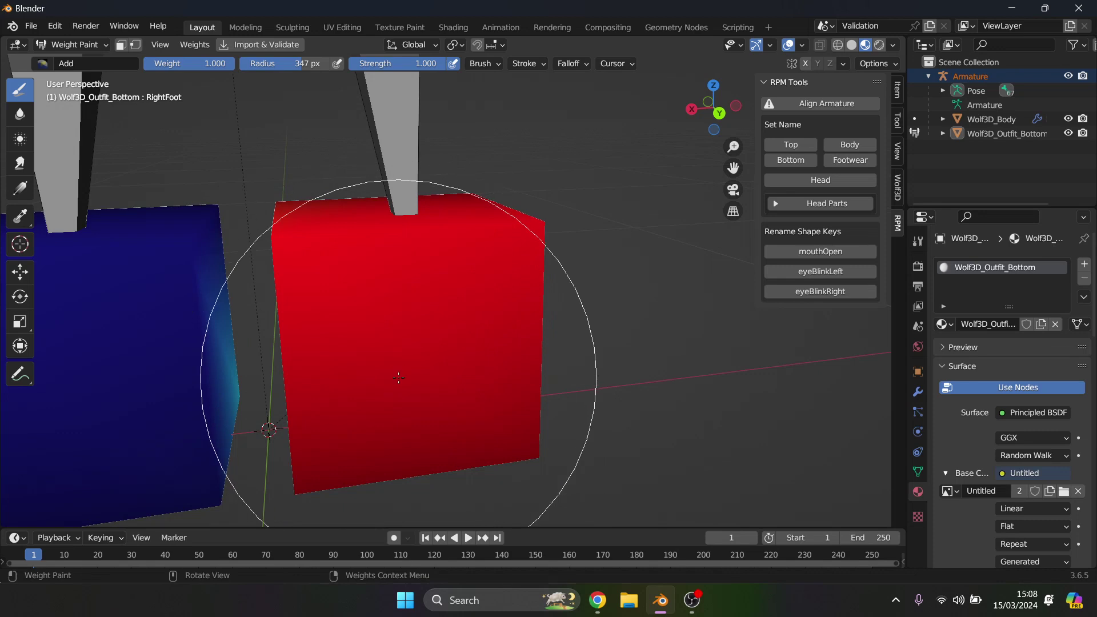
# Step: Change the brush to Subtract and remove the remaining RightFoot weight from the front inner corner of the left foot cube
pyautogui.moveTo(717, 108); pyautogui.dragTo(486, 112)
pyautogui.scroll(-6, 318, 307)
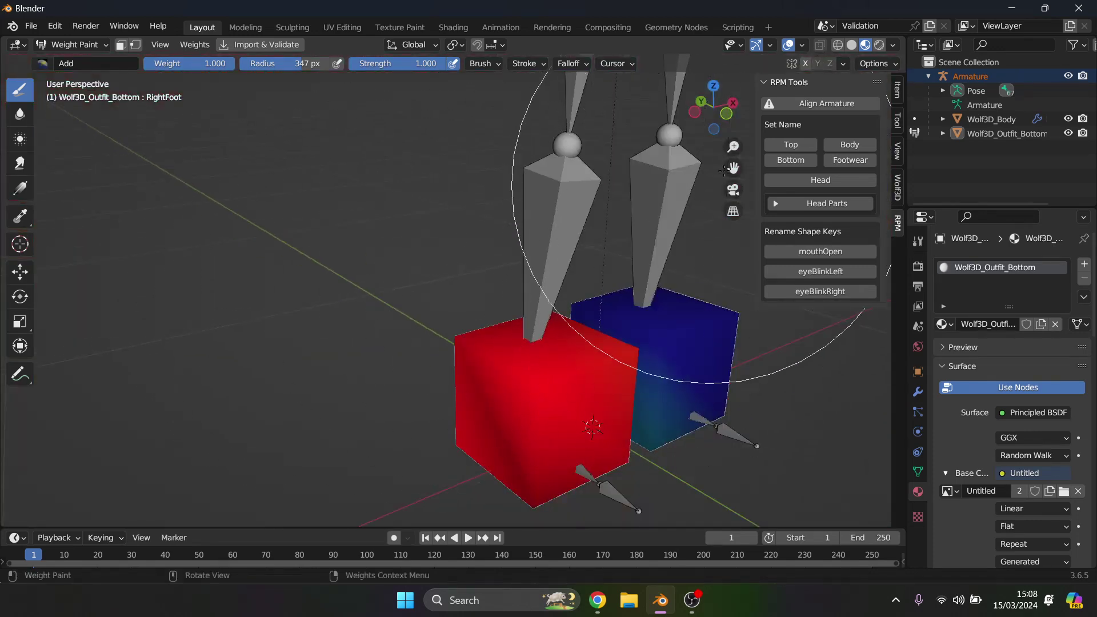
pyautogui.click(42, 63)
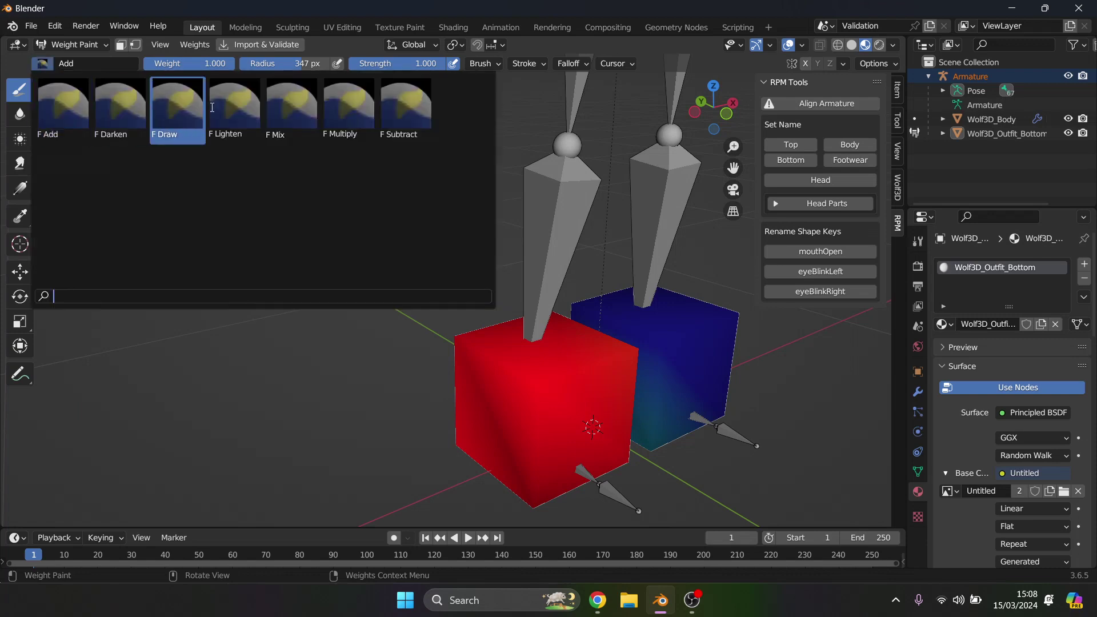
pyautogui.click(389, 112)
pyautogui.scroll(4, 759, 358)
pyautogui.moveTo(733, 167)
pyautogui.mouseDown()
pyautogui.moveTo(207, 48)
pyautogui.moveTo(265, 75)
pyautogui.mouseUp()
pyautogui.scroll(5, 692, 384)
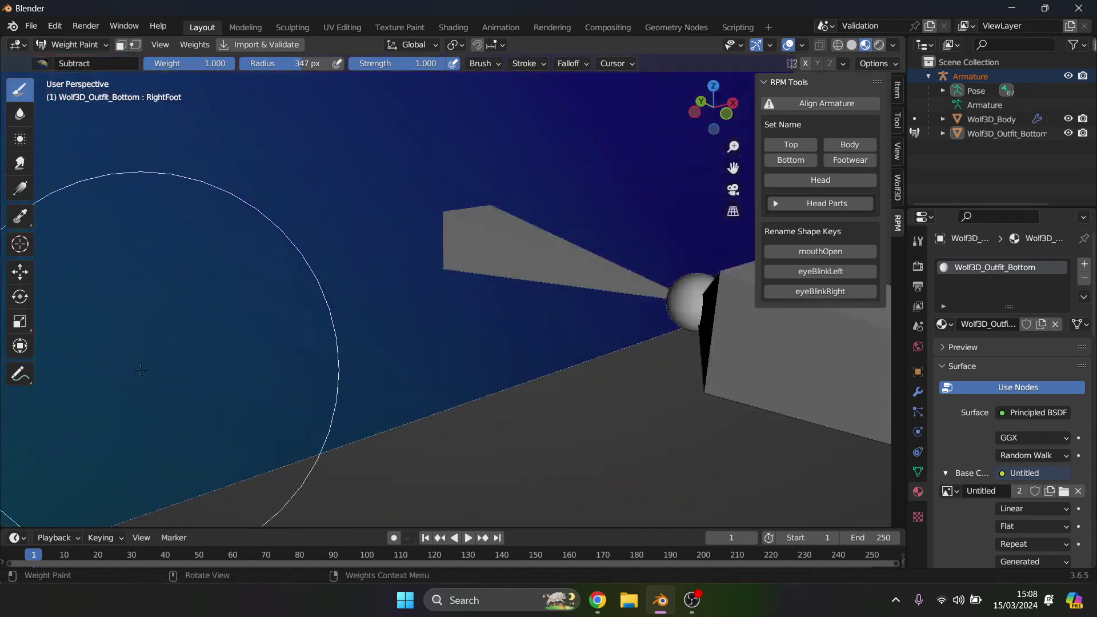
pyautogui.scroll(-5, 217, 320)
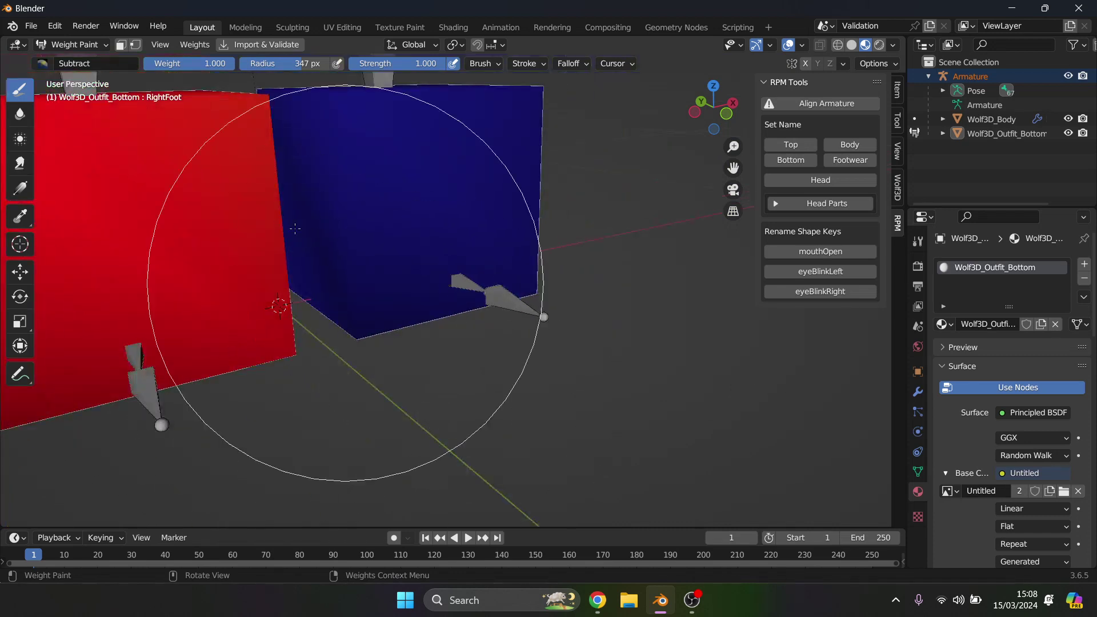
# Step: Return to Object Mode and export the model as binary glTF 2.0, overwriting untitled.glb in Documents
pyautogui.click(81, 46)
pyautogui.click(78, 61)
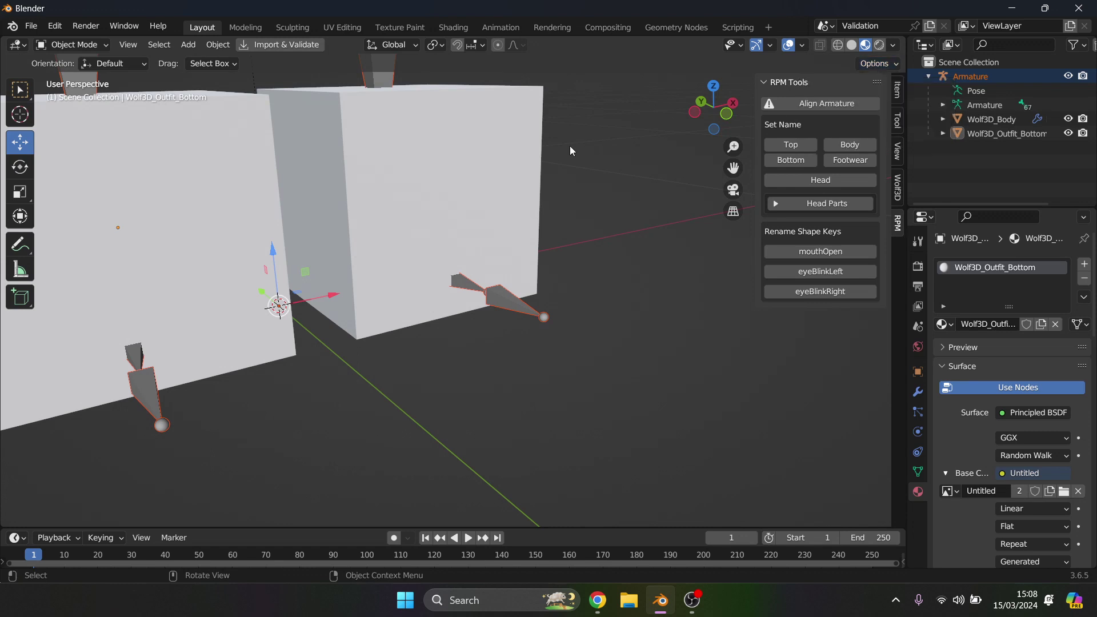
pyautogui.scroll(-6, 586, 171)
pyautogui.scroll(-3, 583, 174)
pyautogui.moveTo(710, 118); pyautogui.dragTo(655, 132)
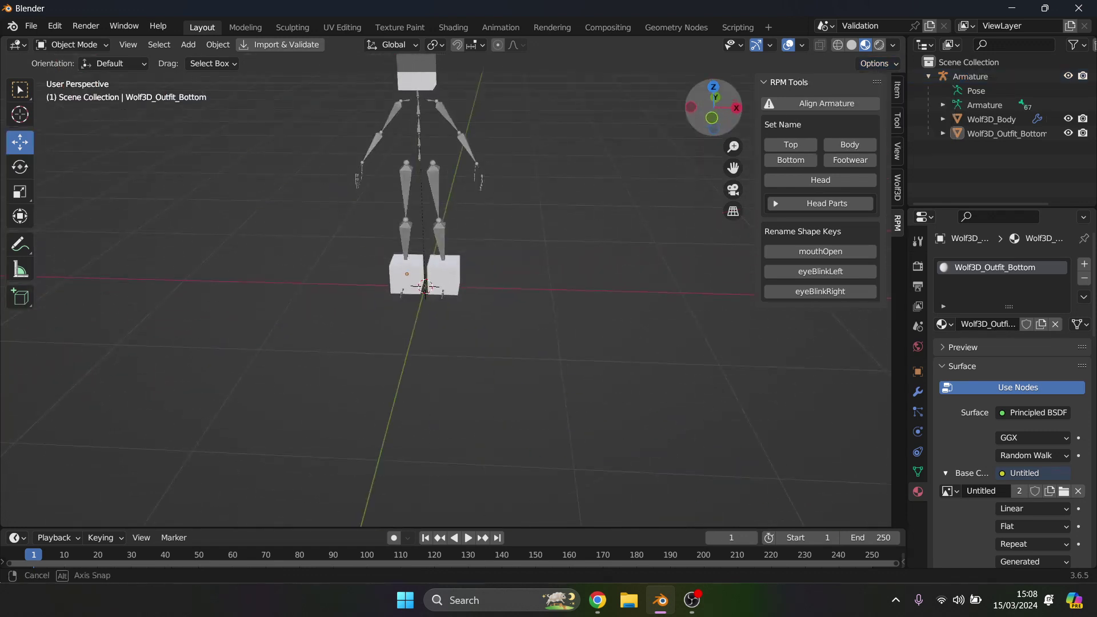
pyautogui.click(31, 25)
pyautogui.moveTo(57, 232)
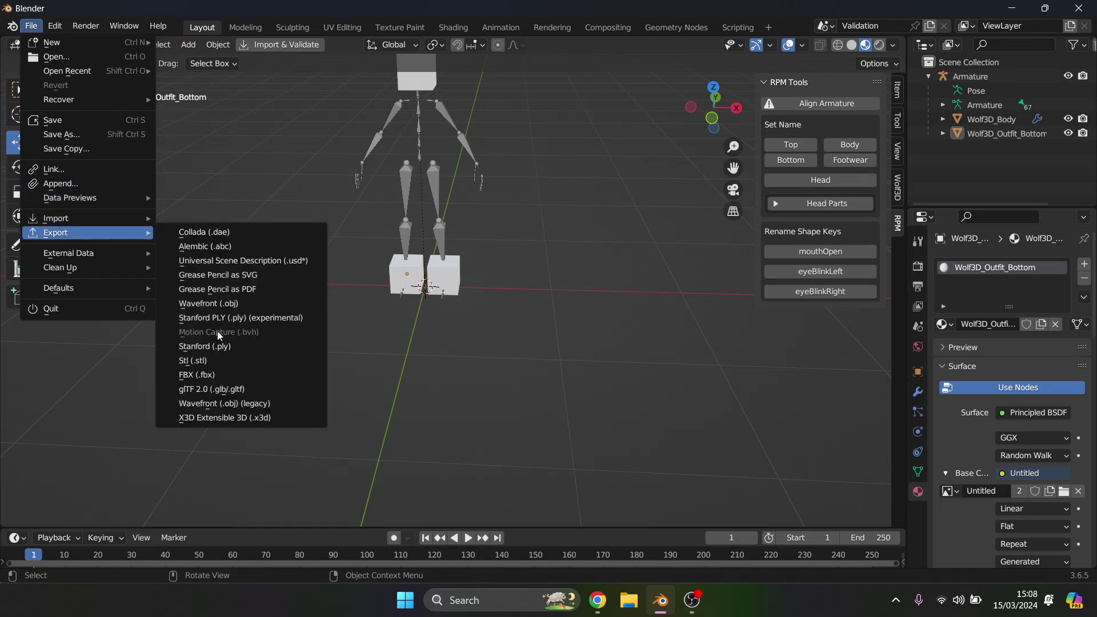
pyautogui.click(229, 388)
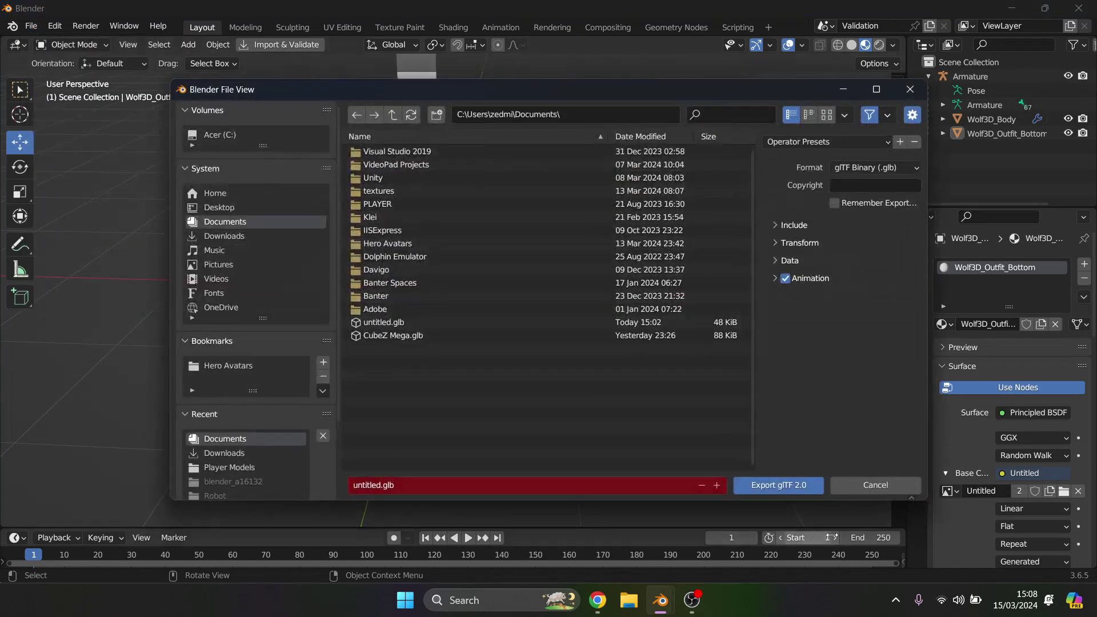
pyautogui.click(789, 491)
# Step: Switch to Ready Player Me Studio in Chrome, cancel the open asset update, reopen the male Socket asset and remove its model file
pyautogui.click(597, 600)
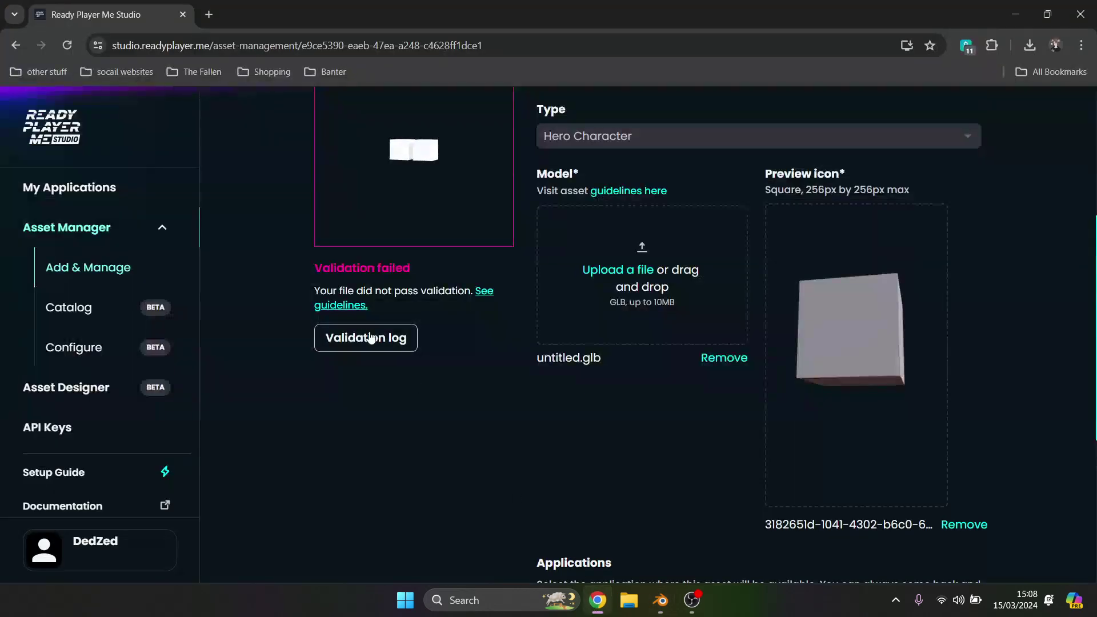
pyautogui.scroll(5, 417, 382)
pyautogui.scroll(-3, 685, 468)
pyautogui.scroll(3, 749, 501)
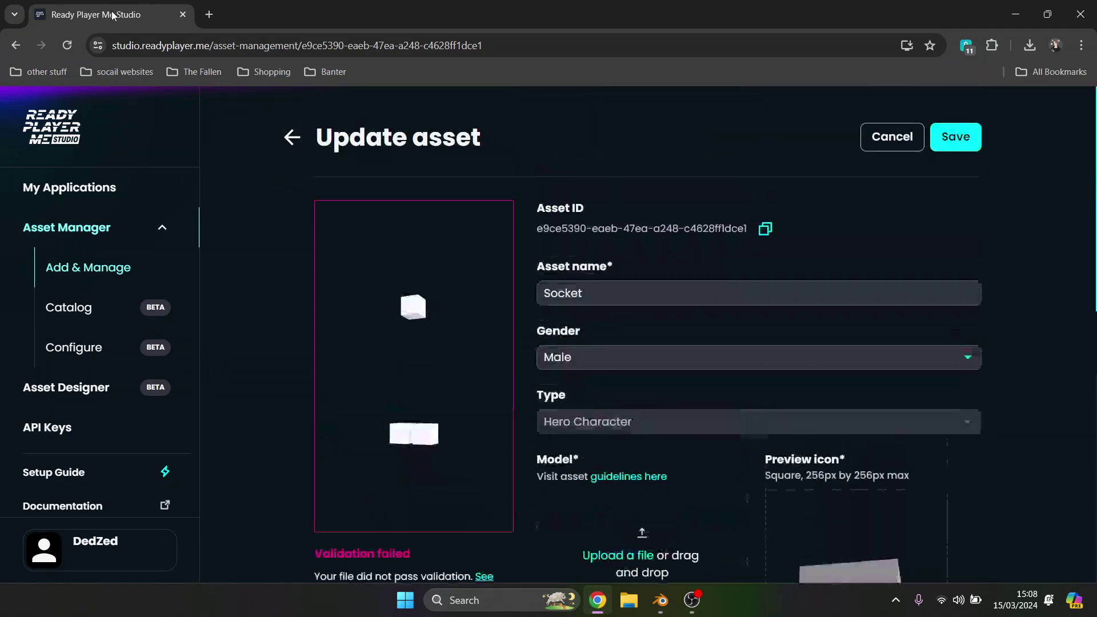
pyautogui.click(868, 140)
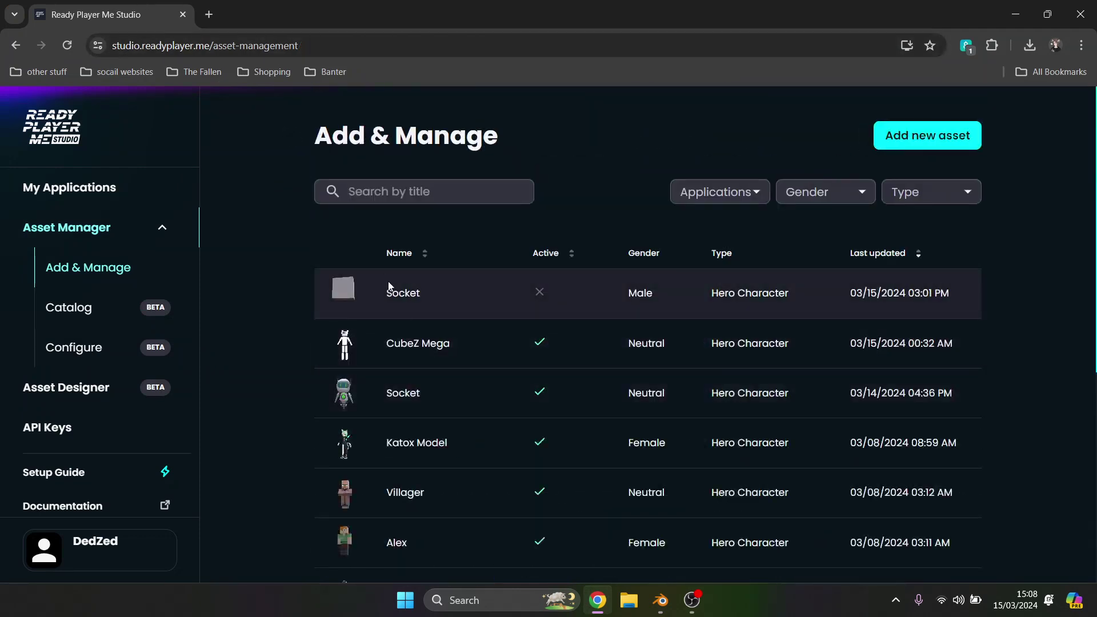
pyautogui.click(382, 273)
pyautogui.scroll(-5, 405, 293)
pyautogui.click(718, 355)
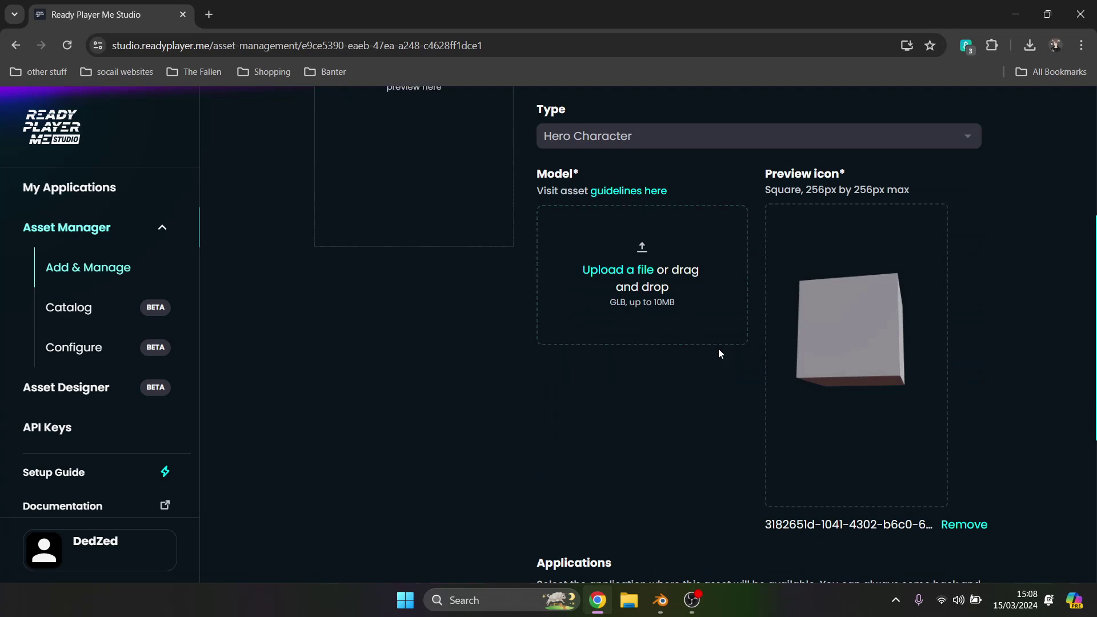
# Step: Upload untitled.glb from Documents as the Socket asset's model and save the asset
pyautogui.click(590, 266)
pyautogui.scroll(-2, 275, 260)
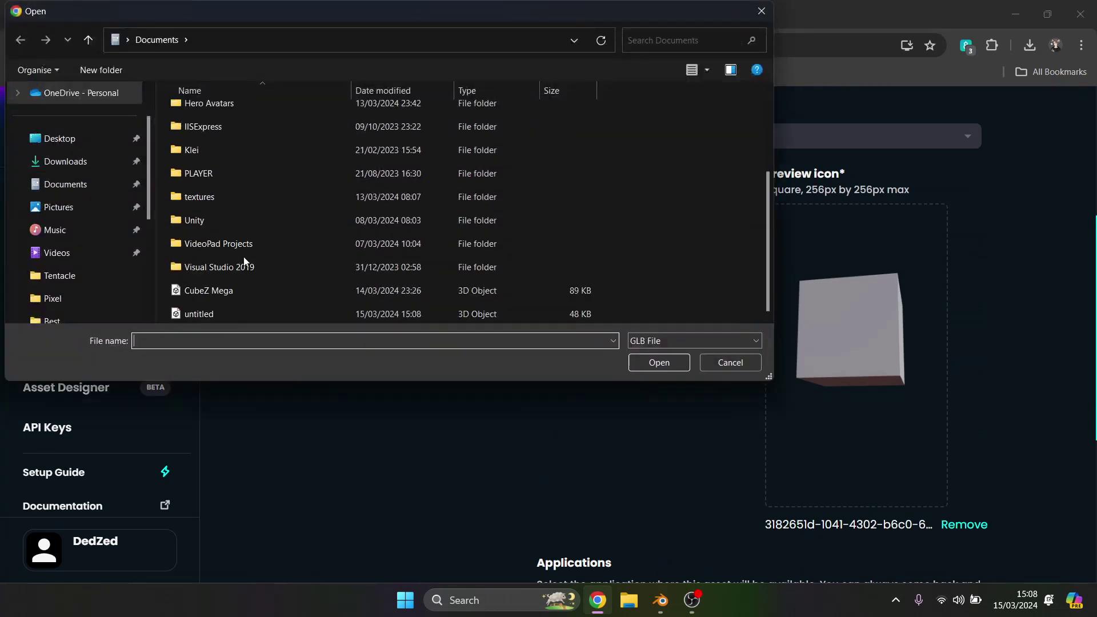
pyautogui.doubleClick(210, 316)
pyautogui.scroll(5, 449, 297)
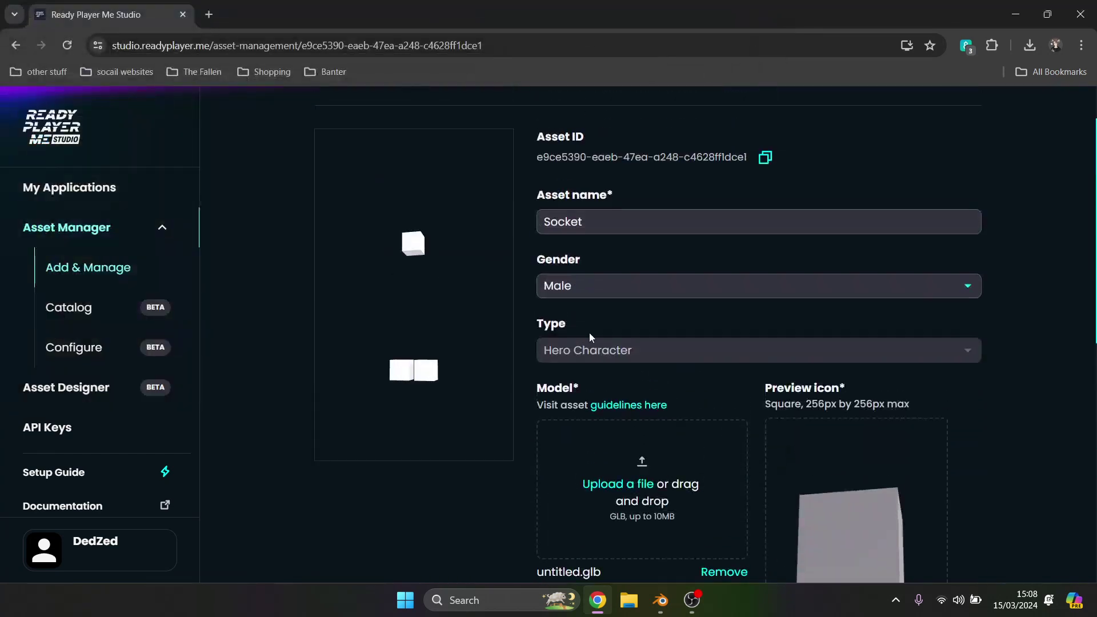
pyautogui.click(962, 140)
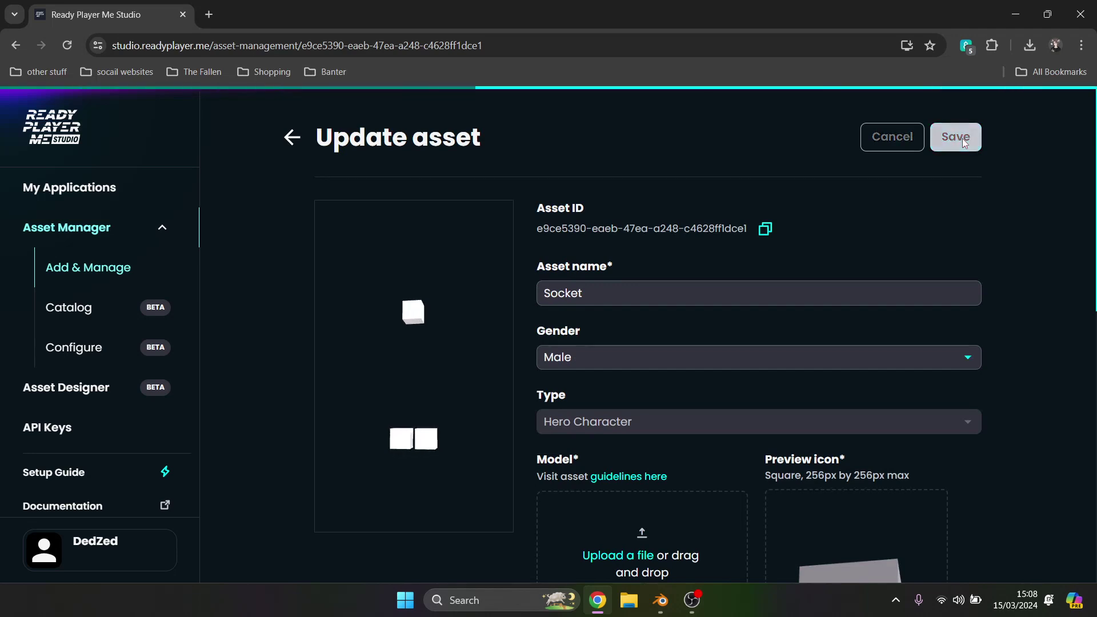
# Step: Reopen the male Socket asset in the Chrome asset list and remove its uploaded model file
pyautogui.click(671, 612)
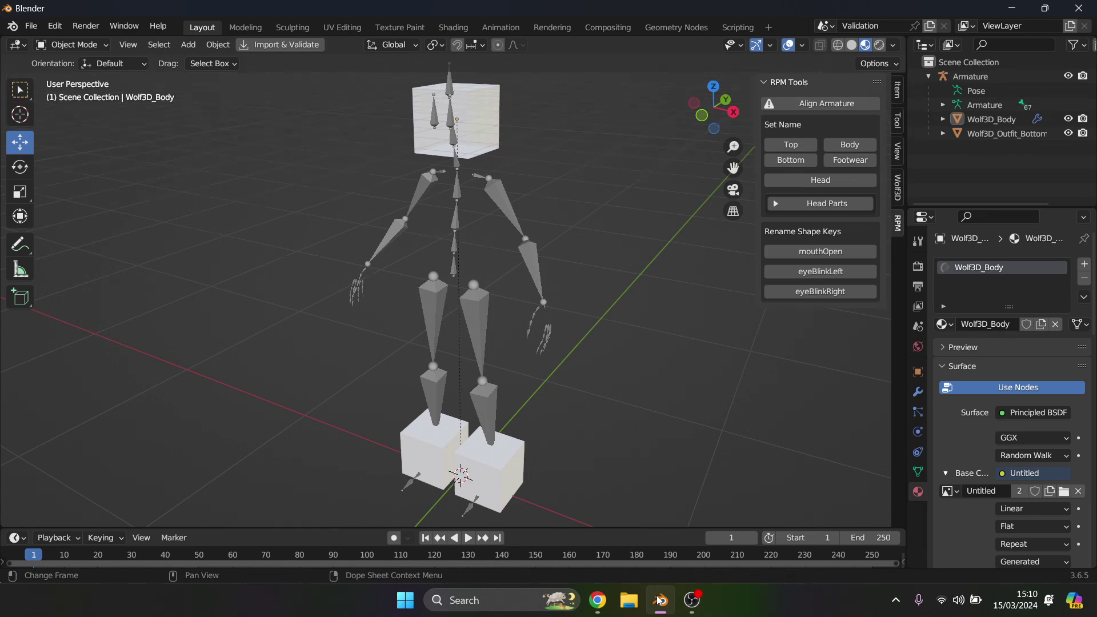
pyautogui.click(597, 600)
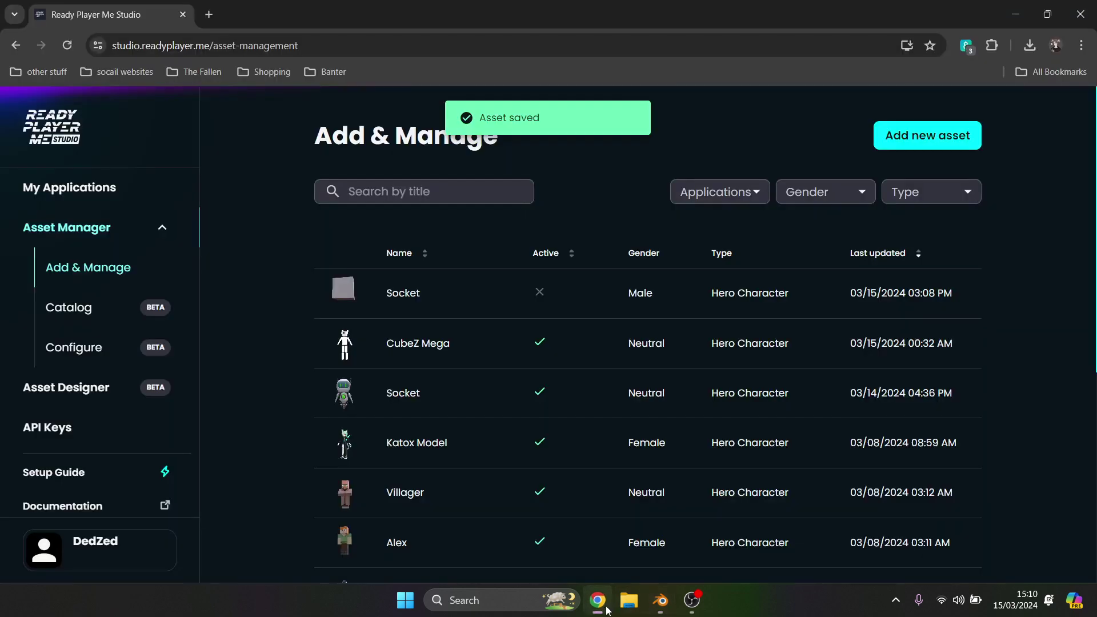
pyautogui.click(404, 292)
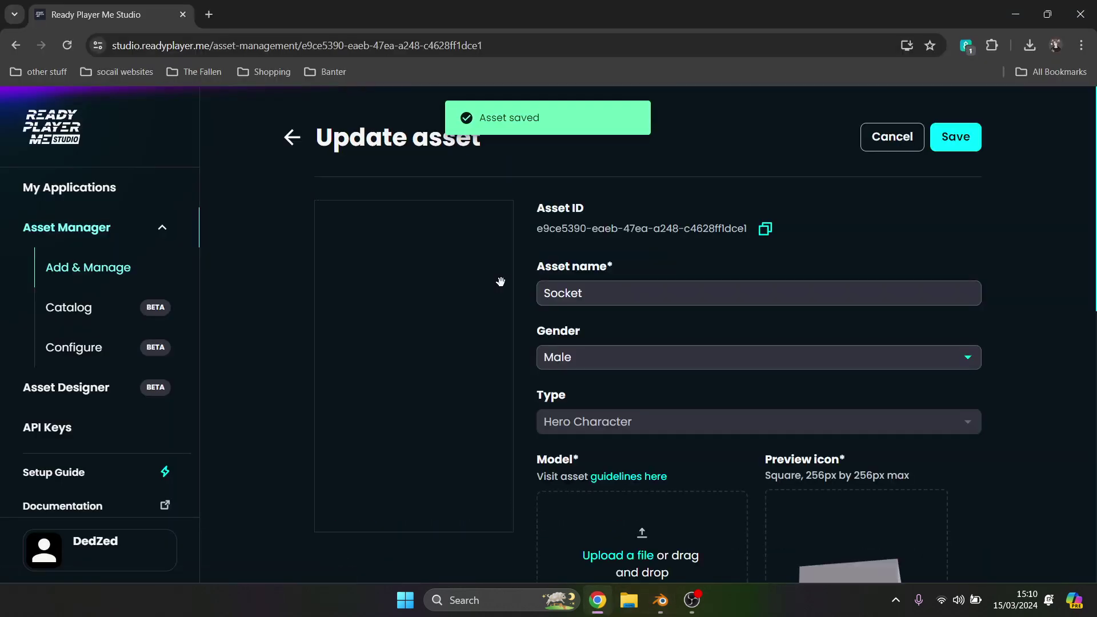
pyautogui.scroll(-2, 514, 297)
pyautogui.click(730, 502)
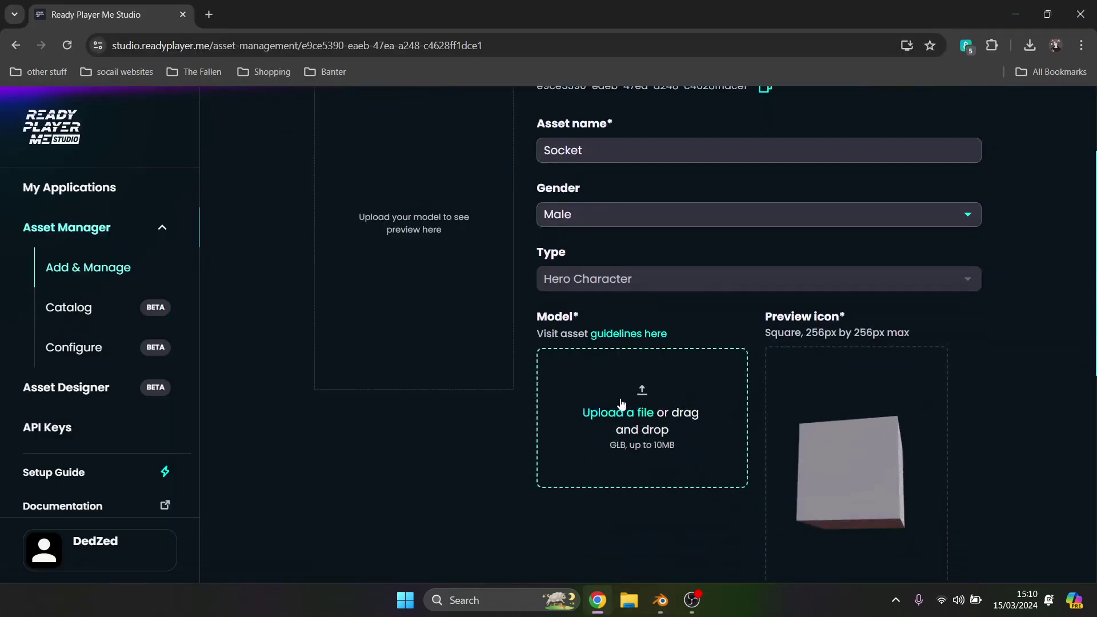
# Step: Upload the current untitled.glb as the model, rotate its preview and try to save the asset
pyautogui.click(619, 412)
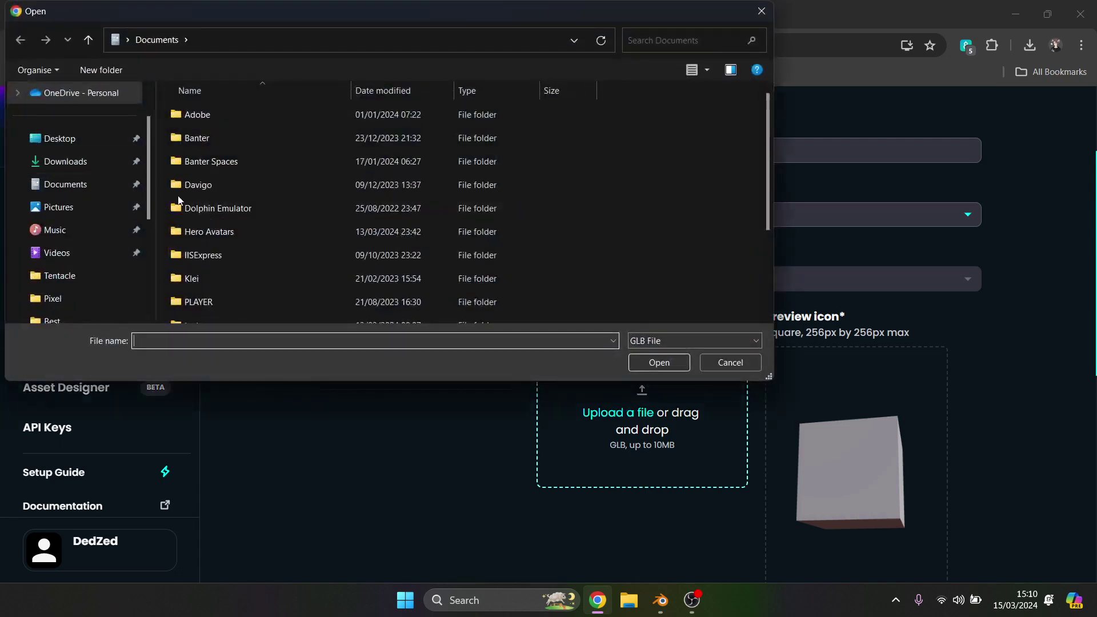
pyautogui.scroll(-2, 211, 286)
pyautogui.doubleClick(200, 313)
pyautogui.scroll(2, 500, 448)
pyautogui.moveTo(423, 336); pyautogui.dragTo(417, 375)
pyautogui.click(948, 148)
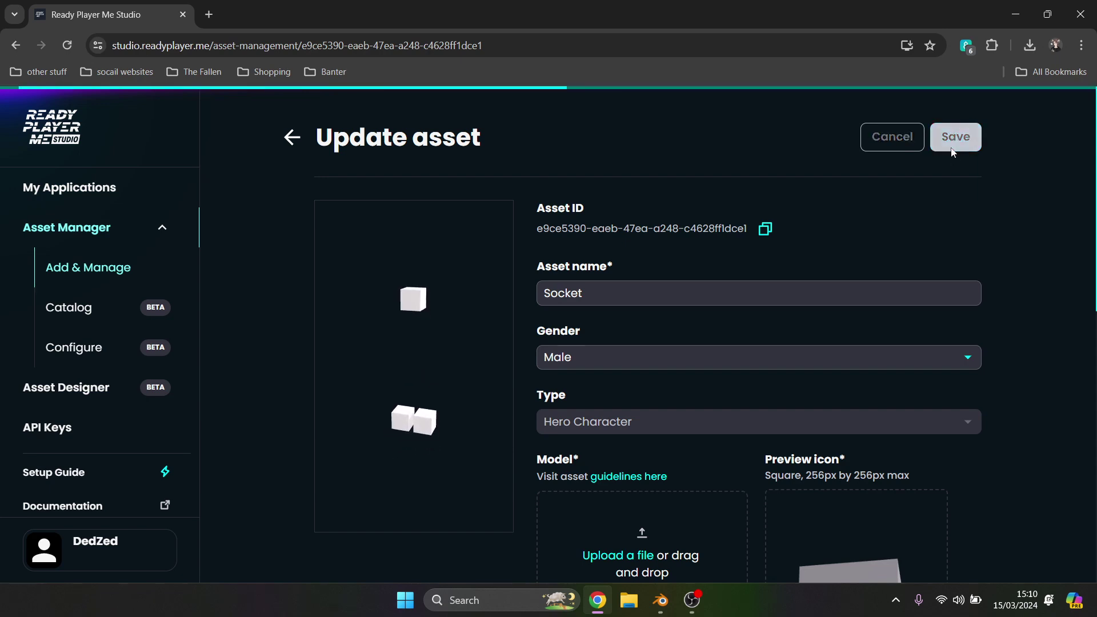
# Step: Open the asset's validation log and highlight the material error message
pyautogui.scroll(-5, 469, 395)
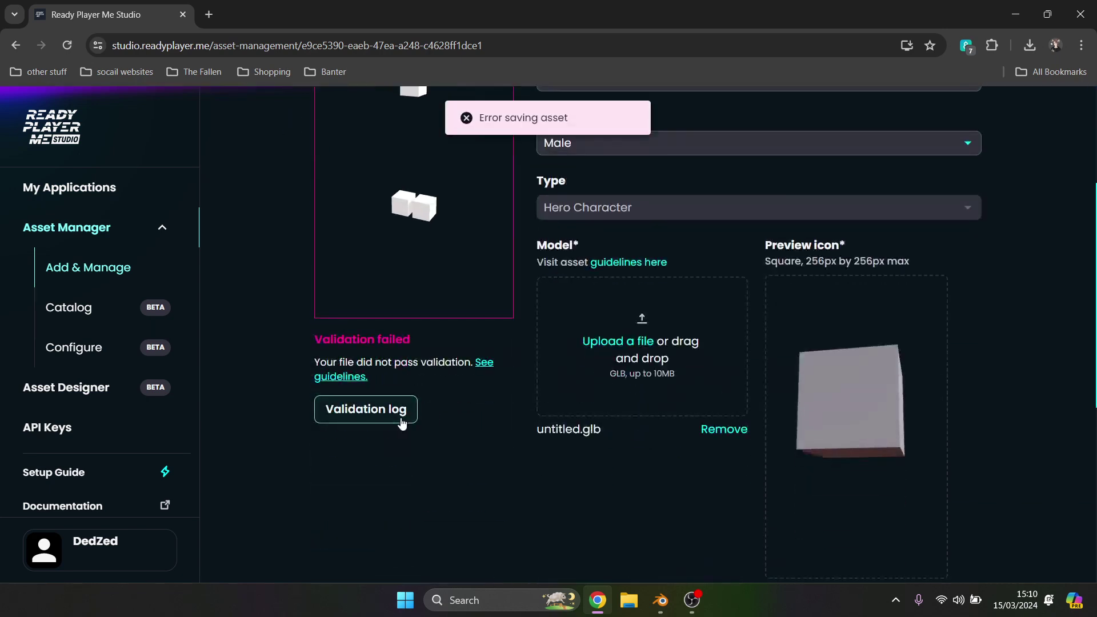
pyautogui.click(399, 417)
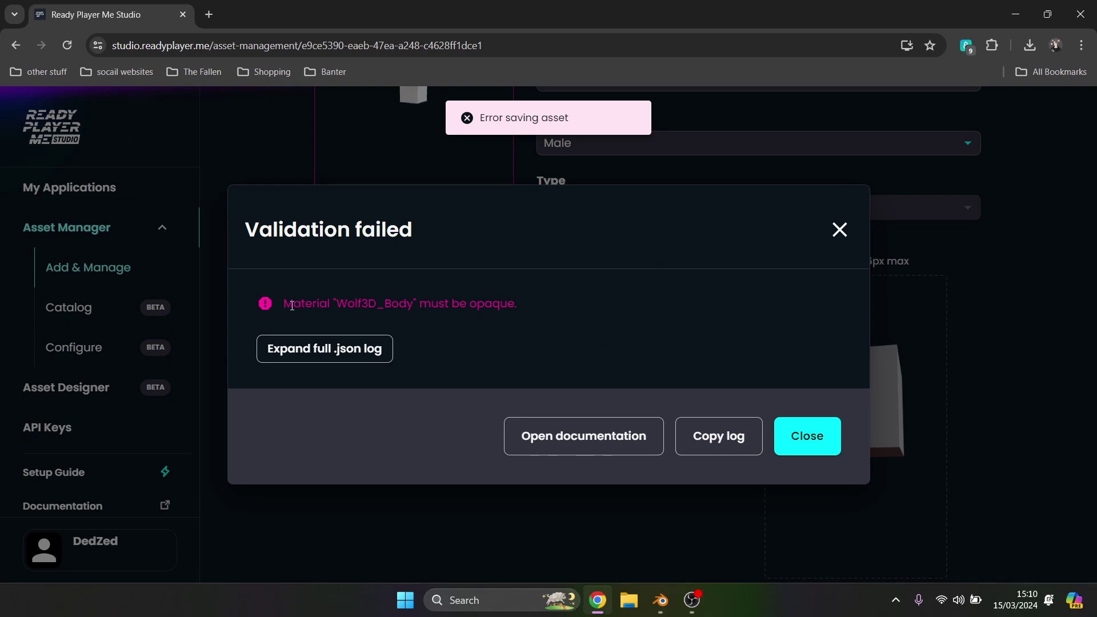
pyautogui.moveTo(313, 306); pyautogui.dragTo(920, 305)
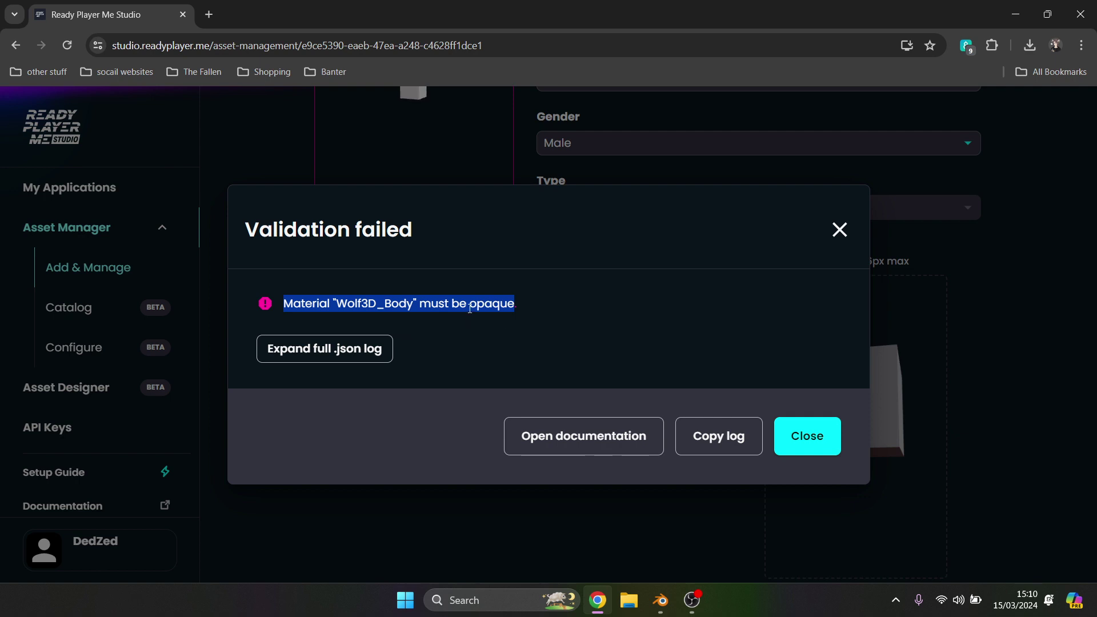
pyautogui.moveTo(285, 303); pyautogui.dragTo(522, 306)
# Step: Switch to Blender and set the Wolf3D_Body material's Blend Mode to Opaque
pyautogui.click(661, 600)
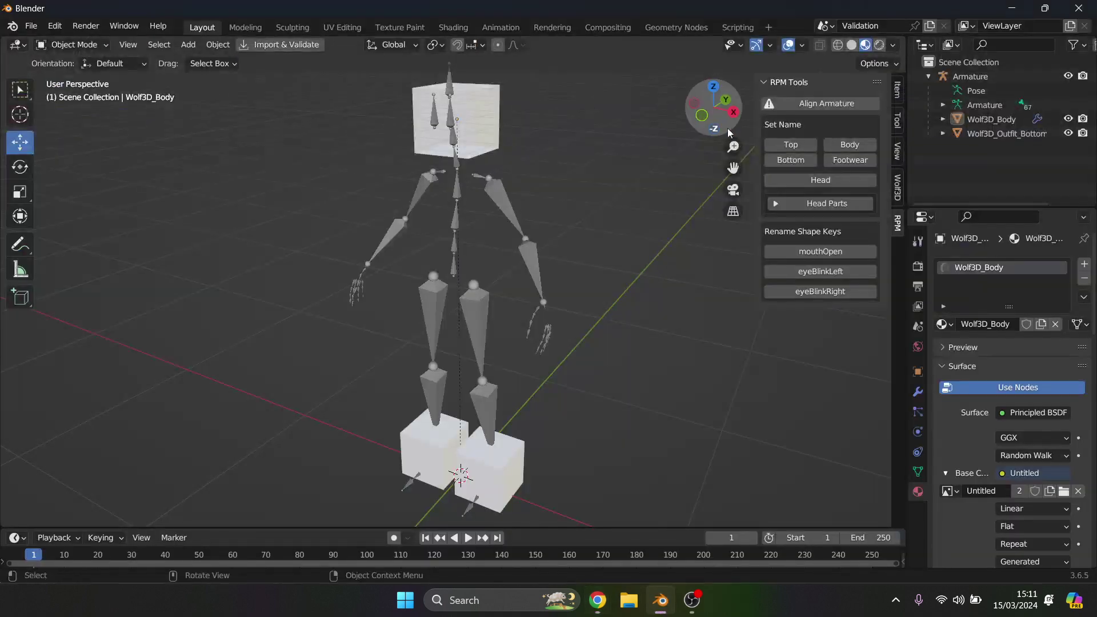
pyautogui.moveTo(734, 114); pyautogui.dragTo(583, 127)
pyautogui.scroll(-10, 1006, 433)
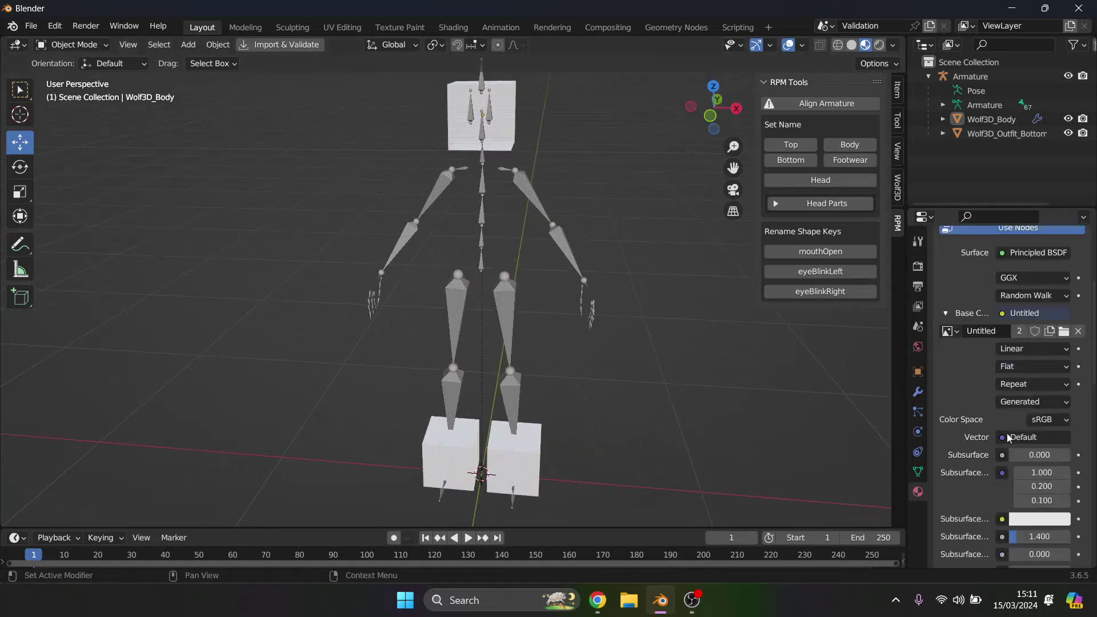
pyautogui.scroll(-8, 1006, 433)
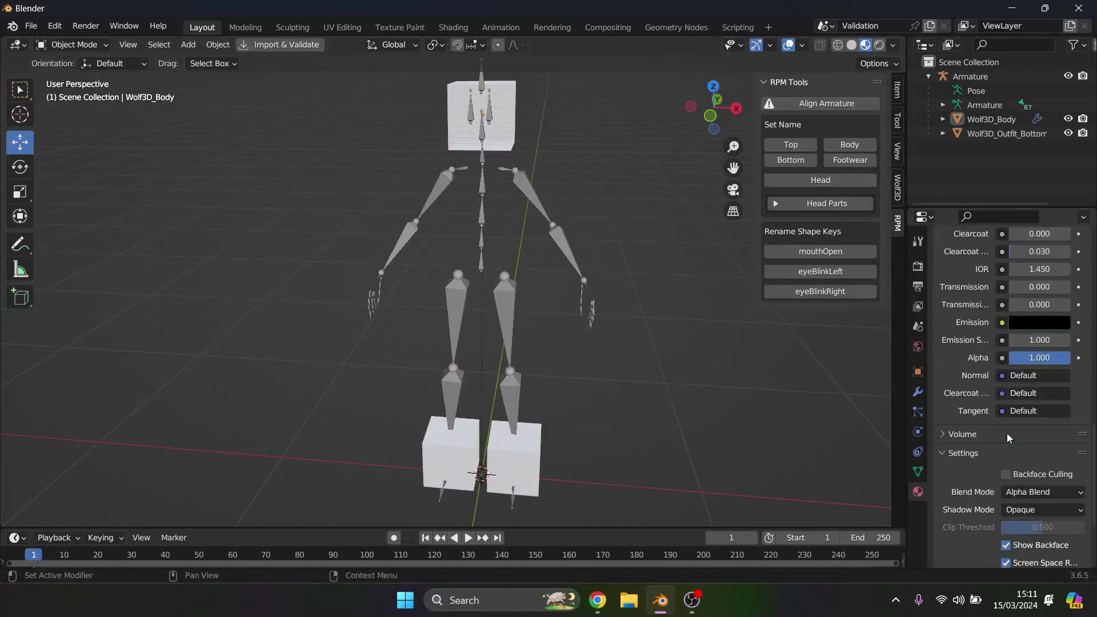
pyautogui.click(1032, 492)
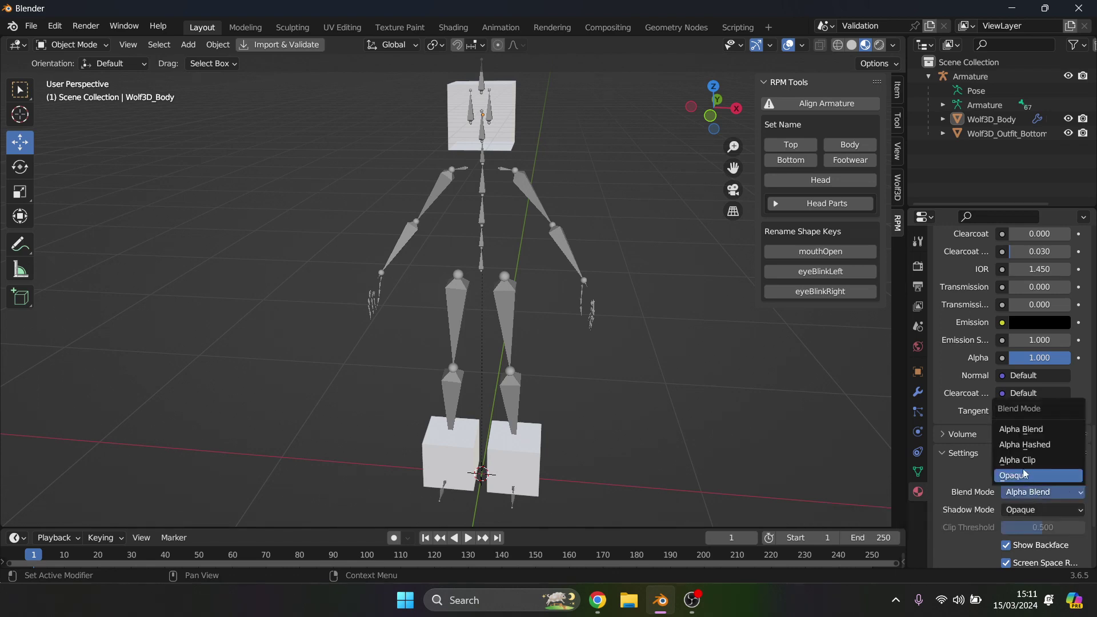
pyautogui.click(1028, 476)
pyautogui.moveTo(714, 107)
pyautogui.mouseDown()
pyautogui.moveTo(640, 112)
pyautogui.moveTo(754, 112)
pyautogui.moveTo(704, 118)
pyautogui.mouseUp()
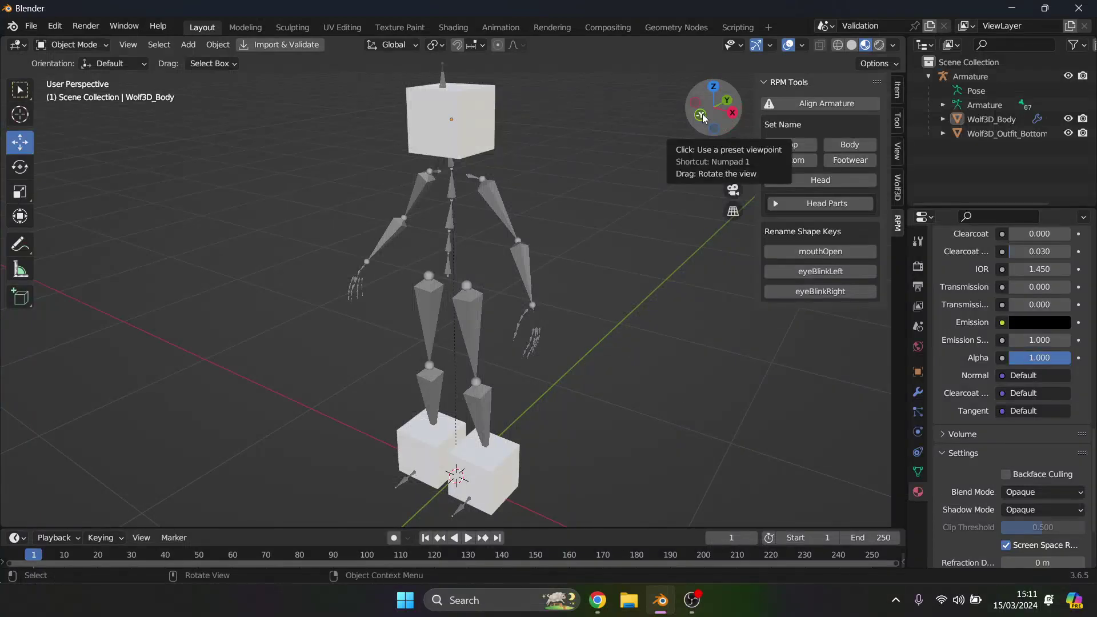
# Step: Replace the Socket asset's model in Ready Player Me Studio with the re-exported untitled.glb, save it and return to Blender
pyautogui.click(31, 26)
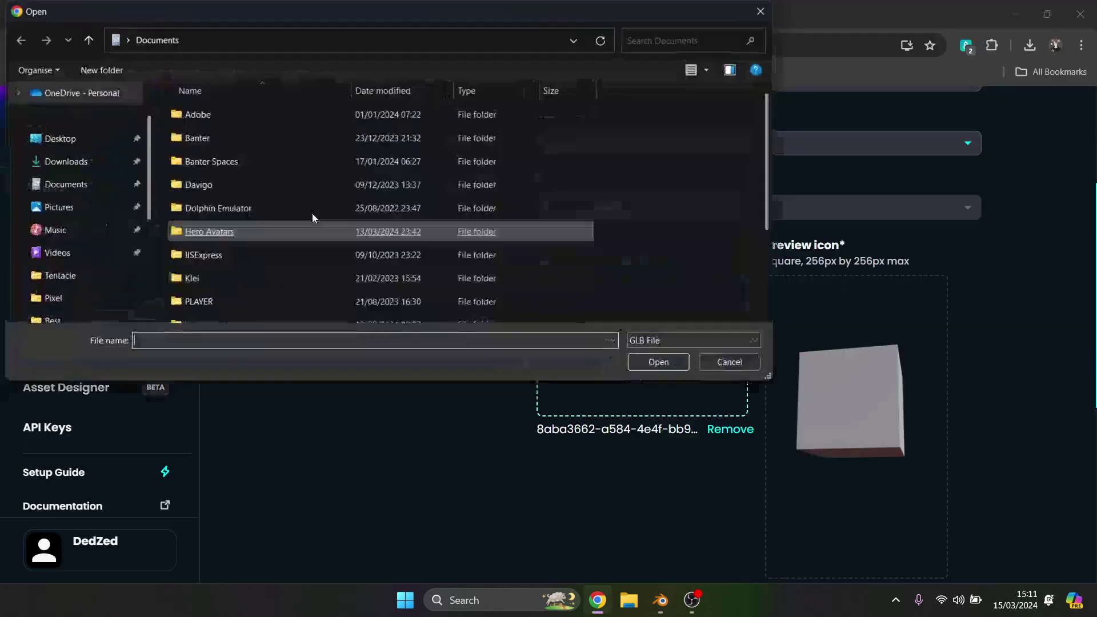
pyautogui.scroll(-3, 311, 215)
pyautogui.doubleClick(211, 314)
pyautogui.scroll(4, 862, 317)
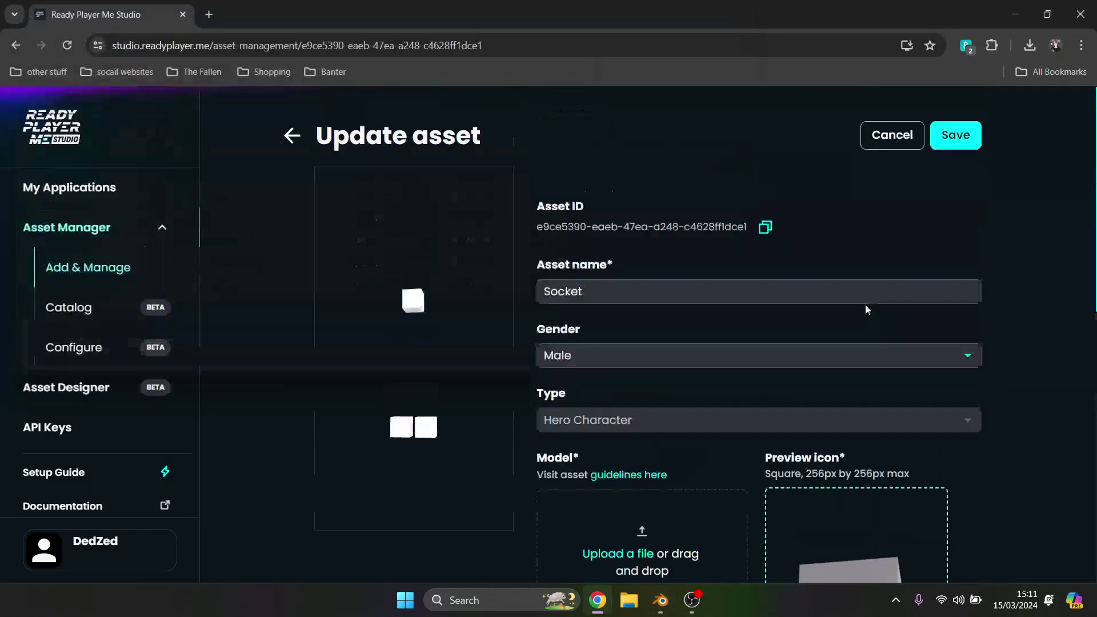
pyautogui.click(941, 143)
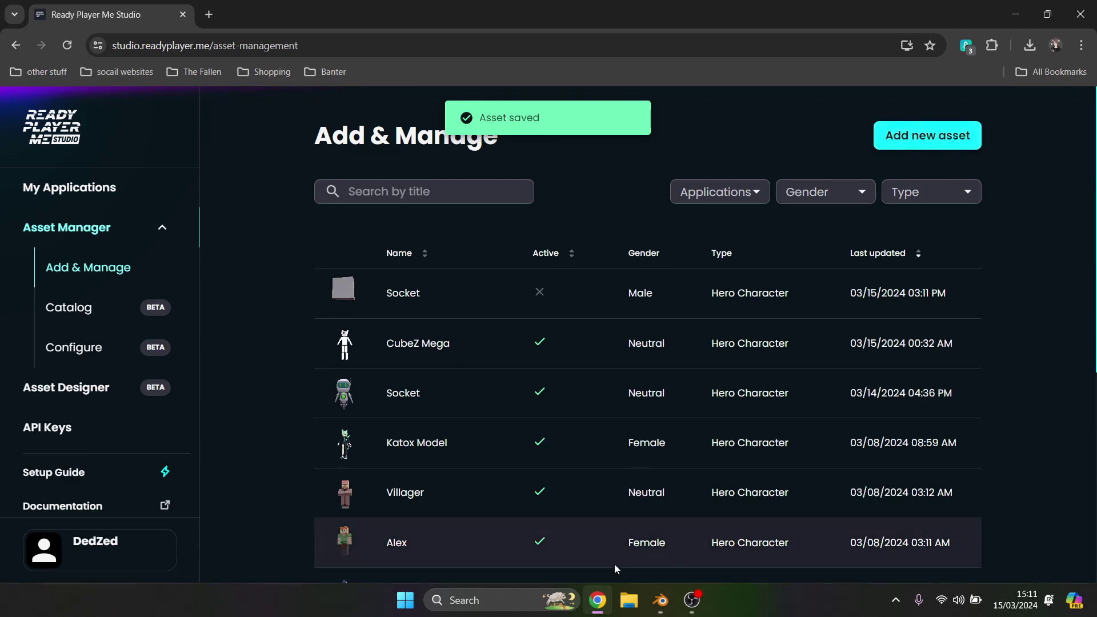
pyautogui.click(665, 610)
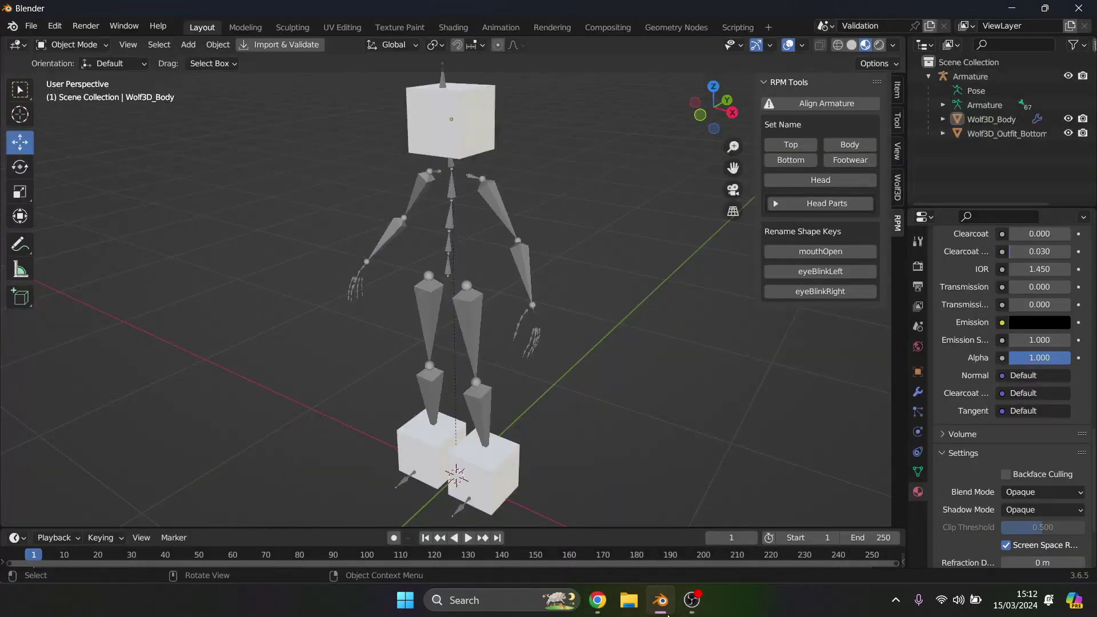